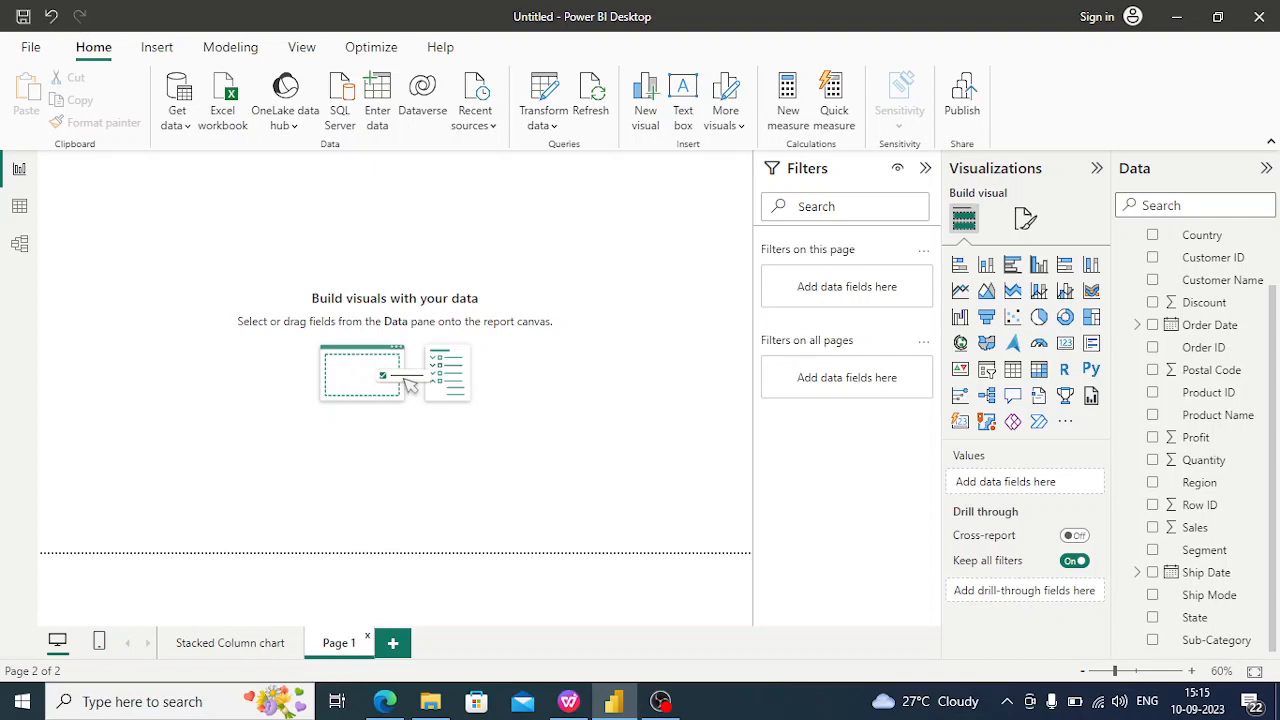
# - Rename the report page "Page 1" as "Stacked"
pyautogui.doubleClick(339, 643)
pyautogui.press('BackSpace')
pyautogui.write('Stac')
pyautogui.write('ke')
pyautogui.write('d')
pyautogui.press('Return')
pyautogui.press('Return')
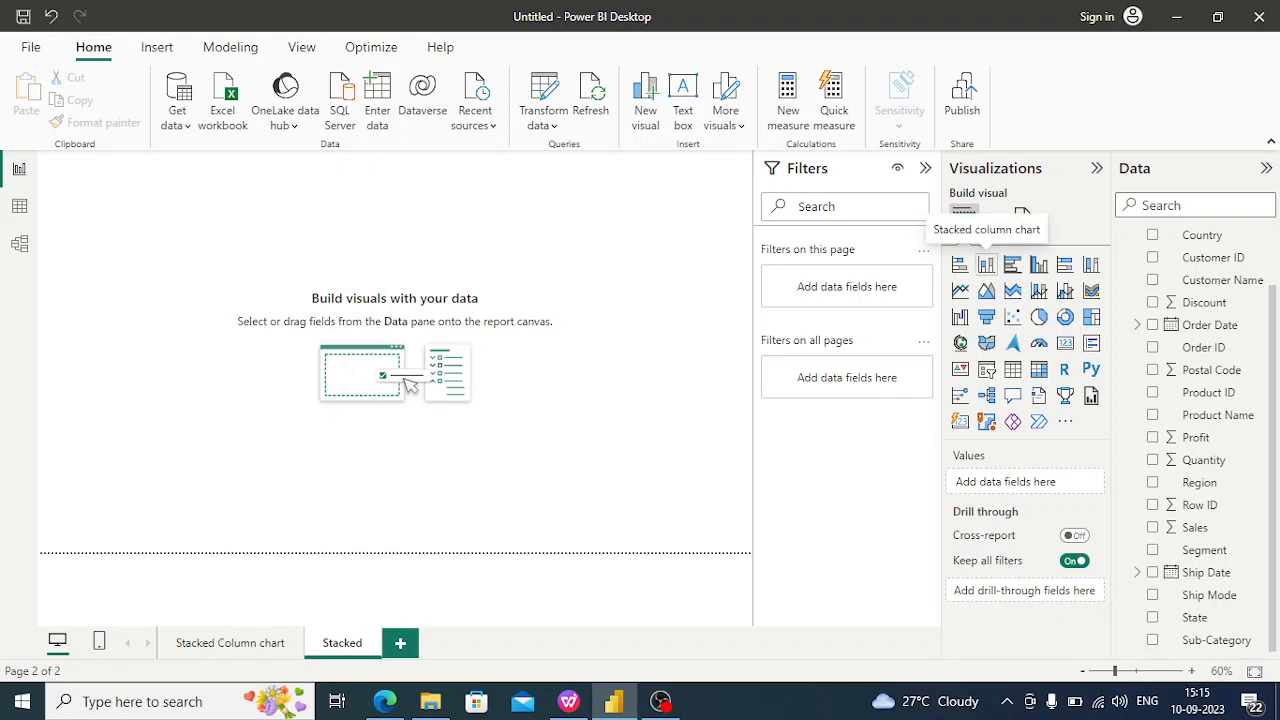
# - Add a stacked column chart with Category on the X-axis and Sales on the Y-axis
pyautogui.click(986, 264)
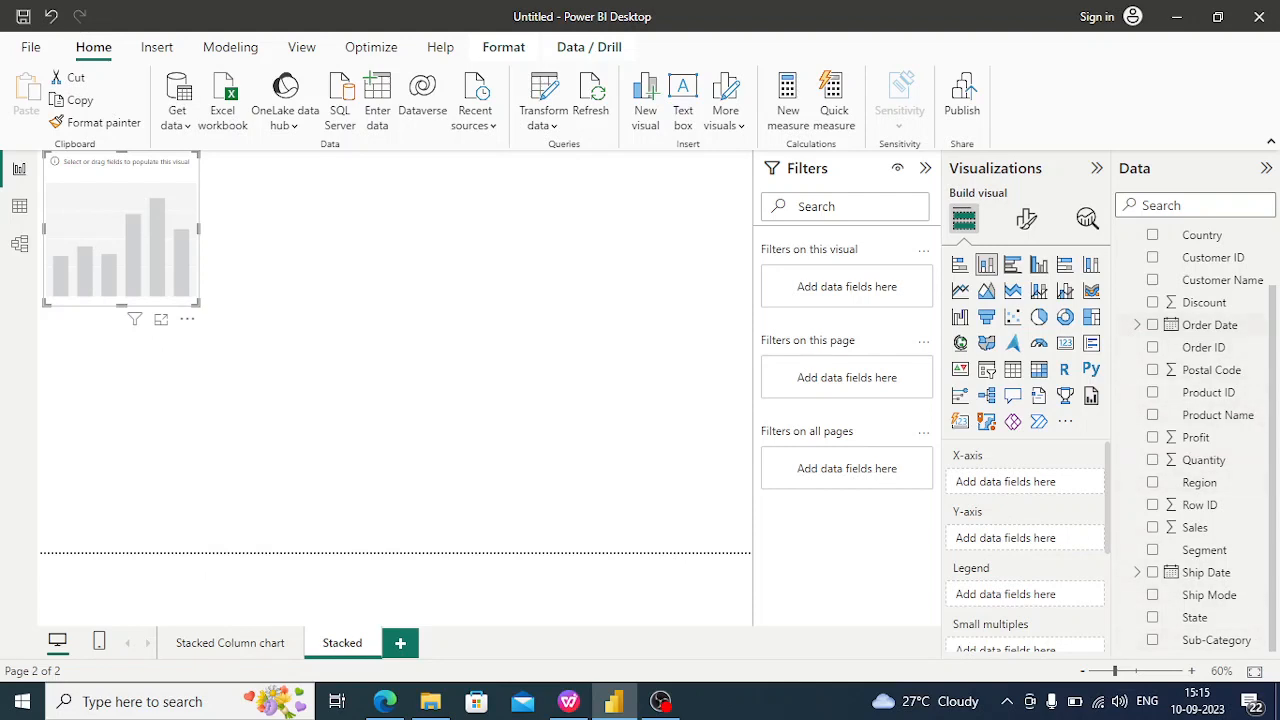
pyautogui.scroll(2, 1210, 440)
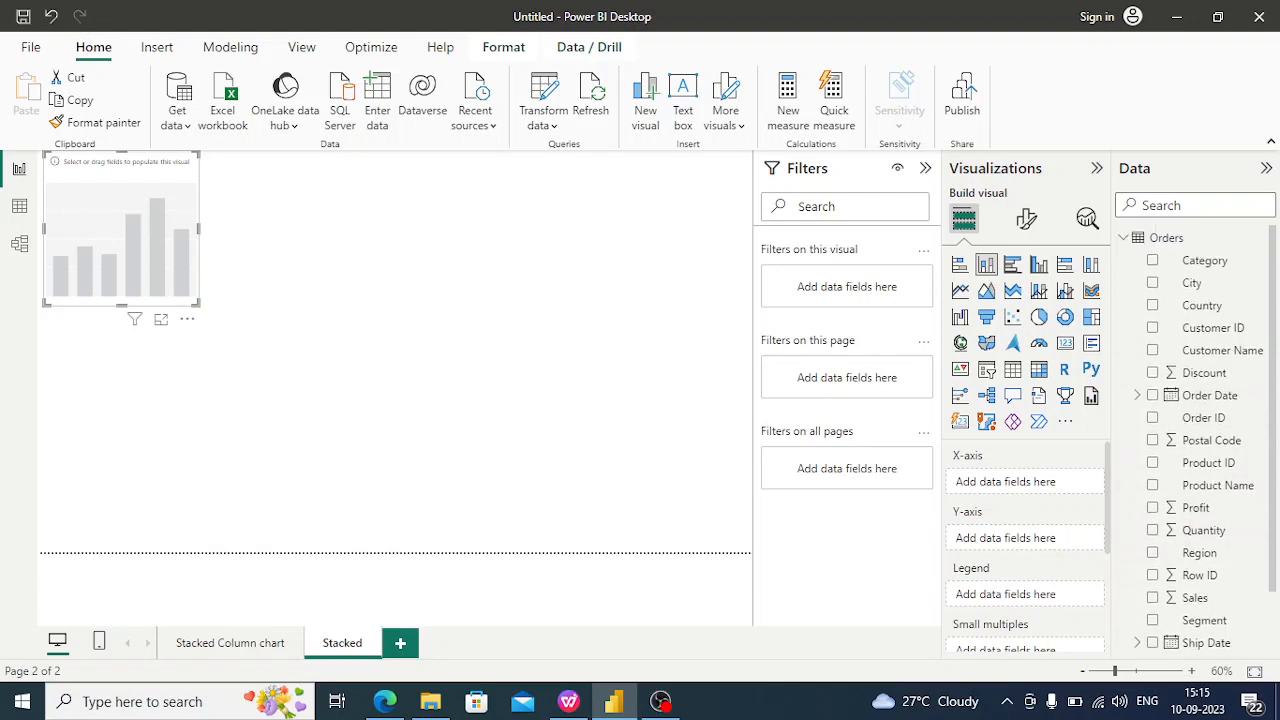
pyautogui.moveTo(1205, 260); pyautogui.dragTo(1003, 482)
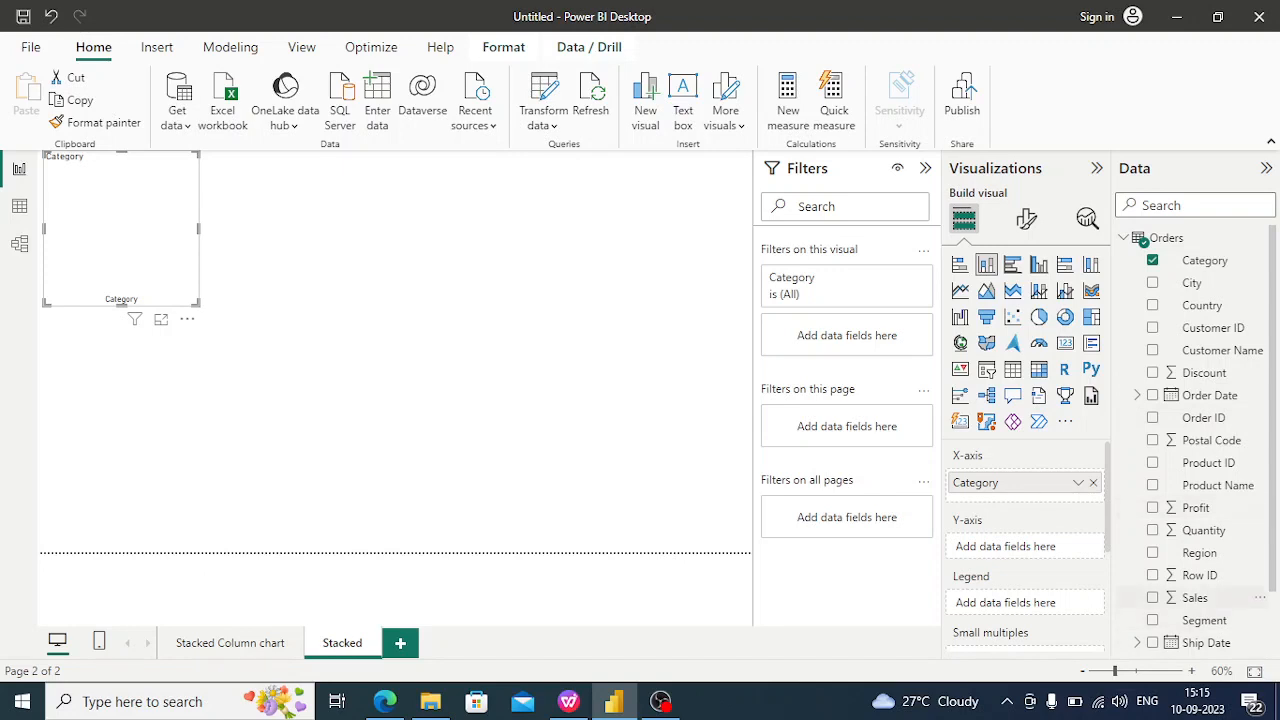
pyautogui.moveTo(1195, 598); pyautogui.dragTo(1025, 546)
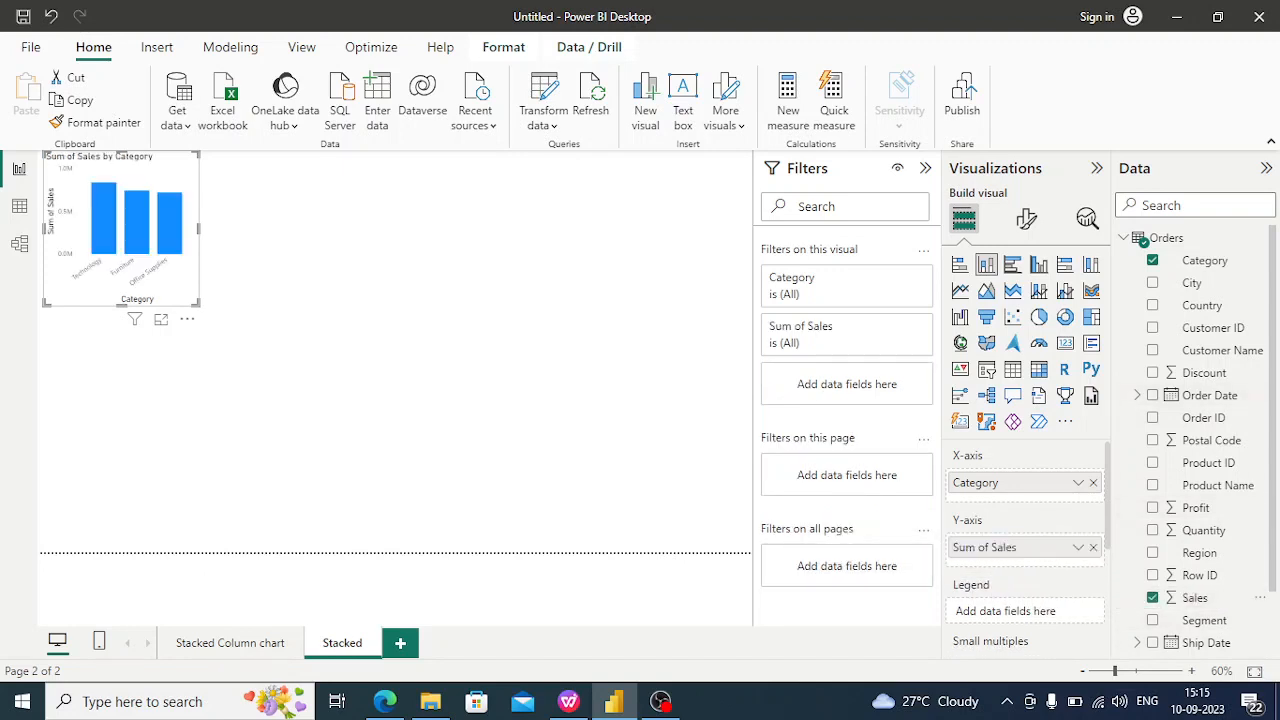
# - Enlarge the chart to roughly twice its width and over one and a half times its height
pyautogui.scroll(-1, 1195, 440)
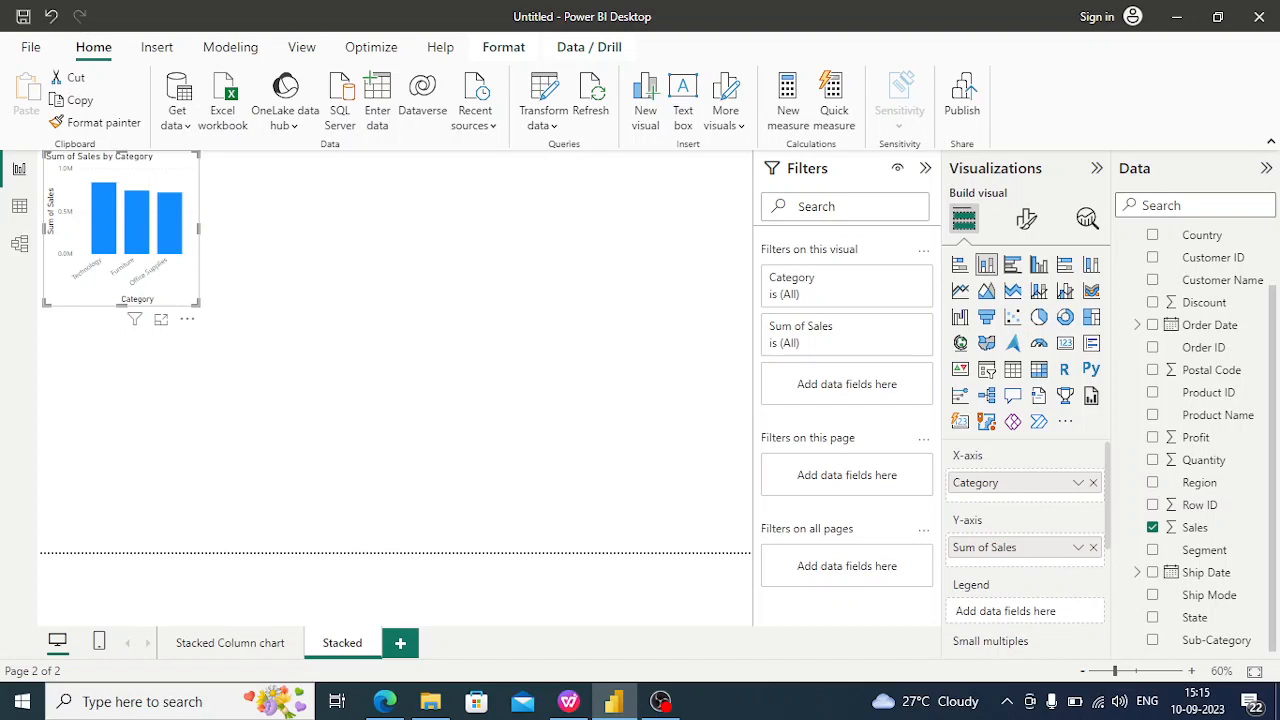
pyautogui.moveTo(198, 228); pyautogui.dragTo(395, 228)
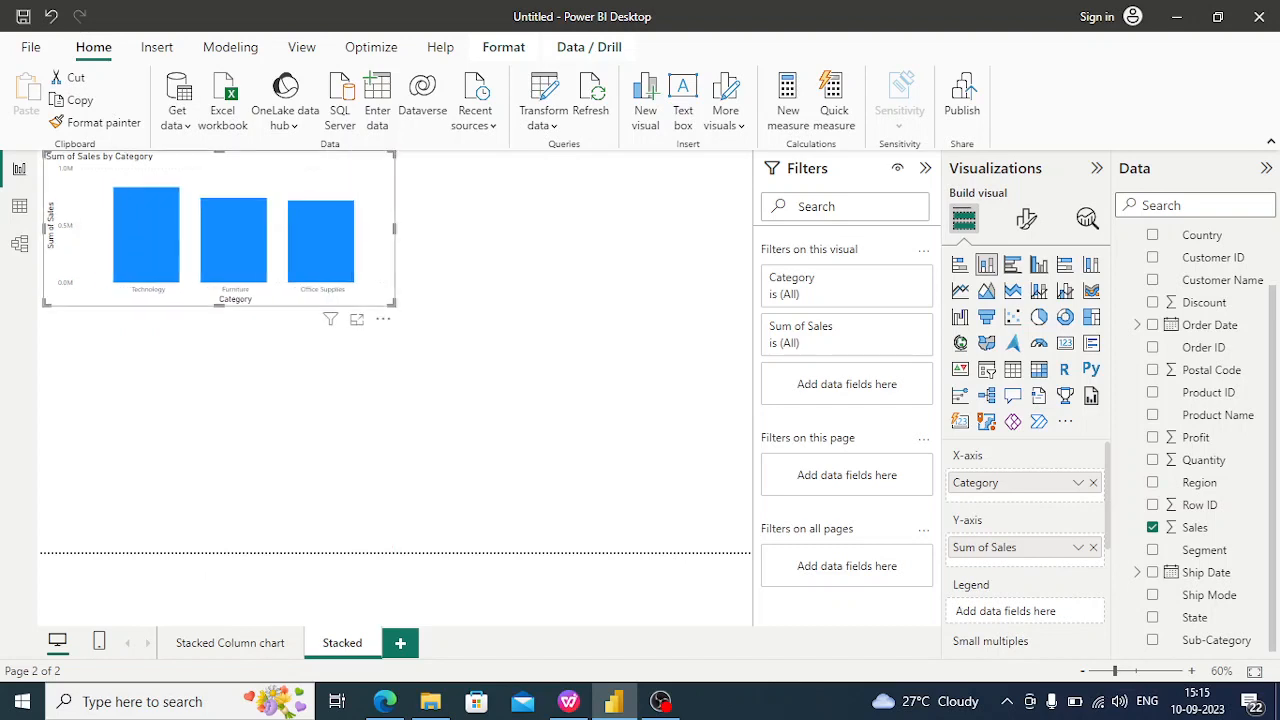
pyautogui.moveTo(219, 304); pyautogui.dragTo(219, 418)
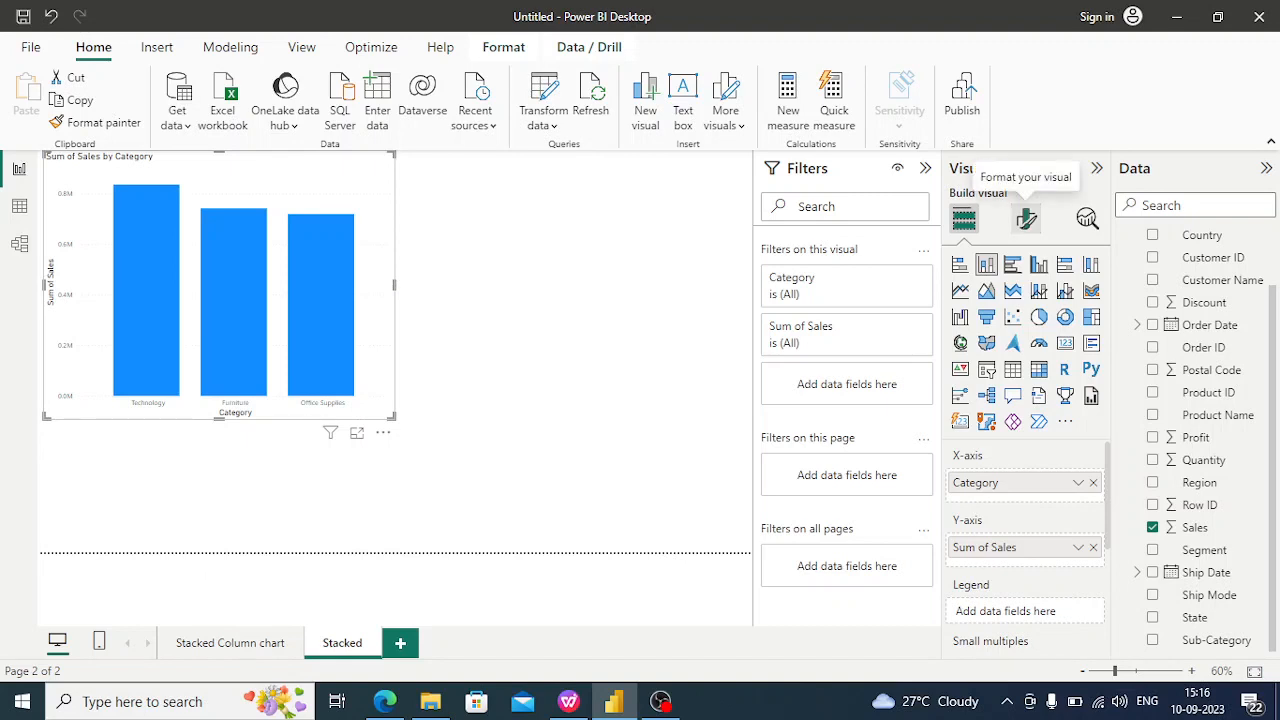
# - Set the chart's X-axis value labels to Arial, size 12
pyautogui.click(1026, 218)
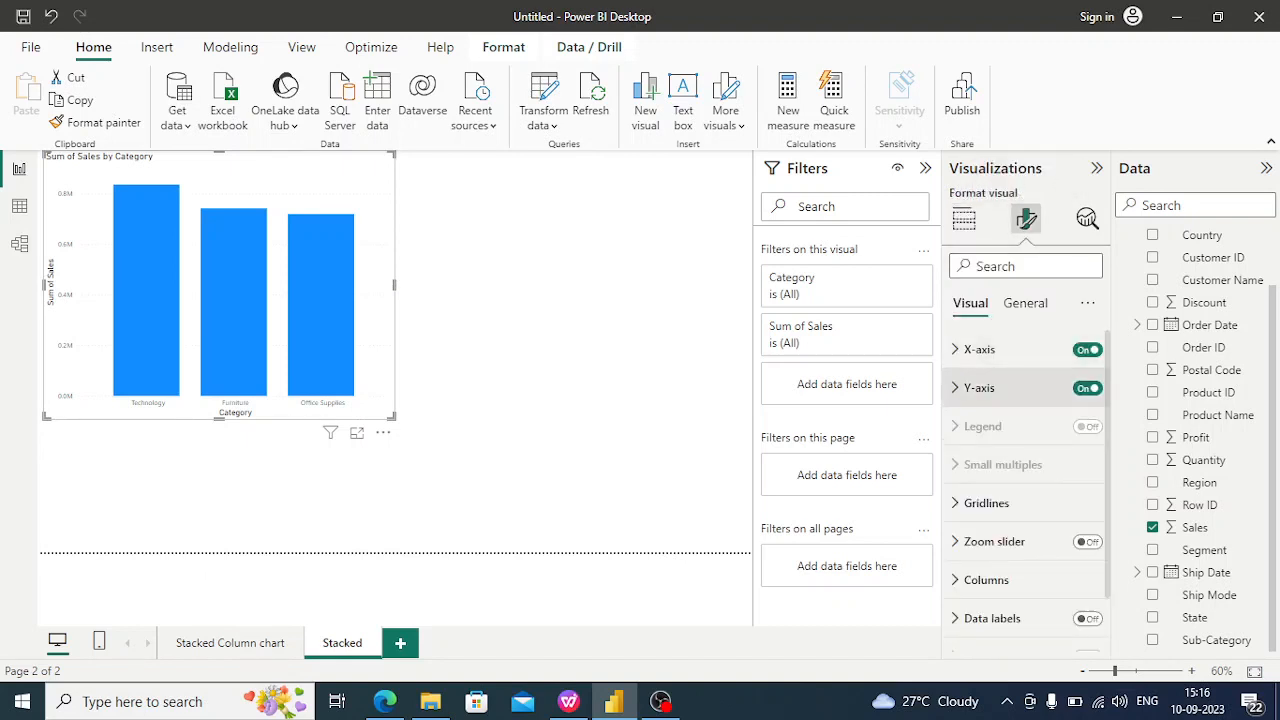
pyautogui.click(980, 349)
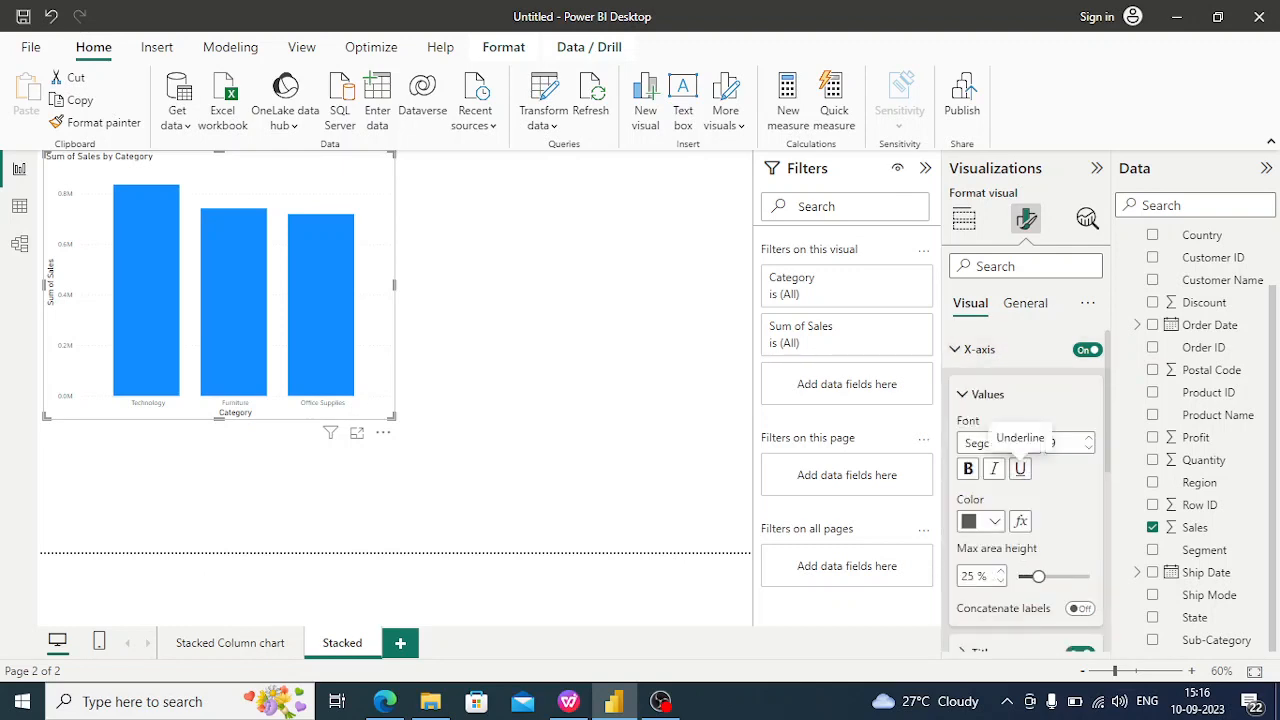
pyautogui.click(1028, 443)
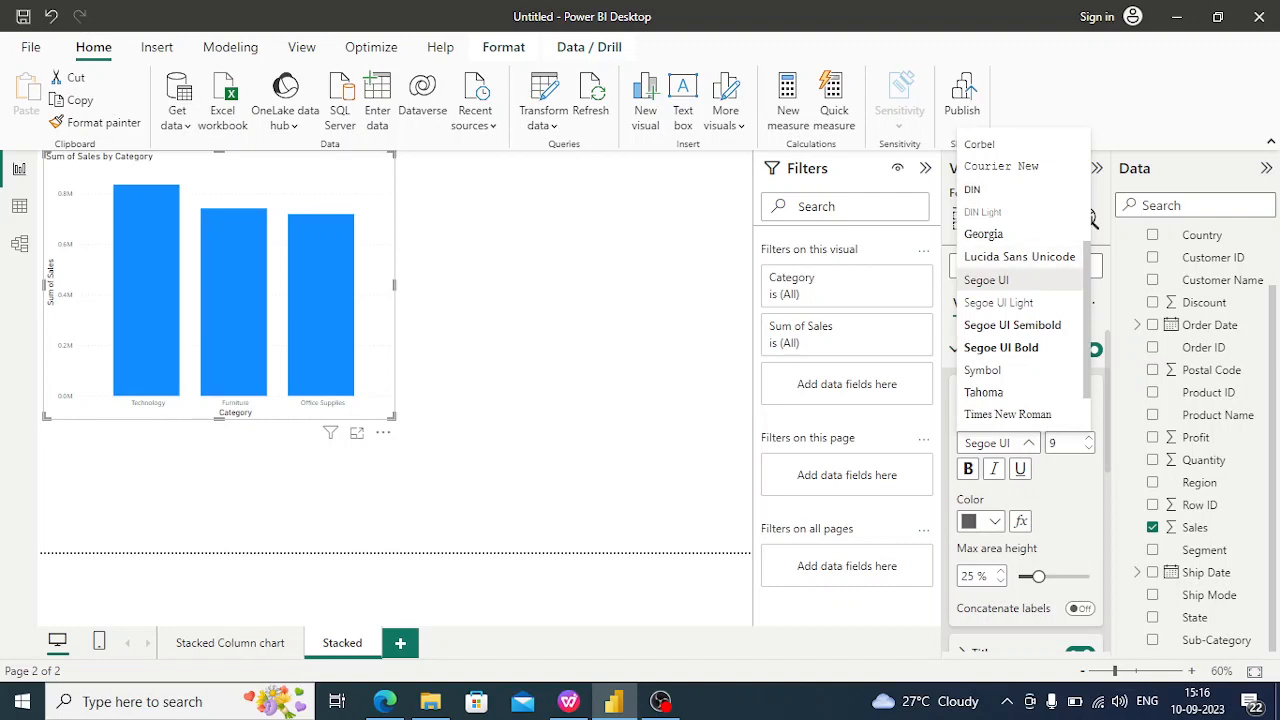
pyautogui.scroll(4, 1020, 280)
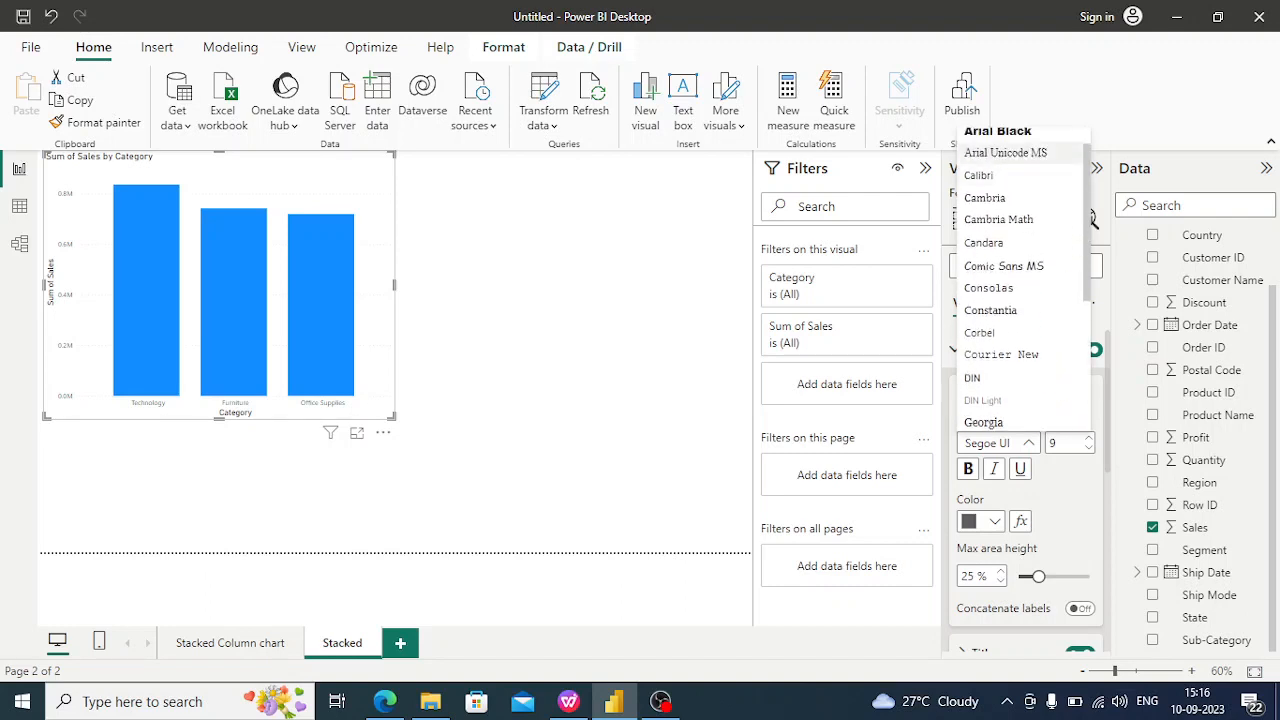
pyautogui.scroll(1, 1020, 280)
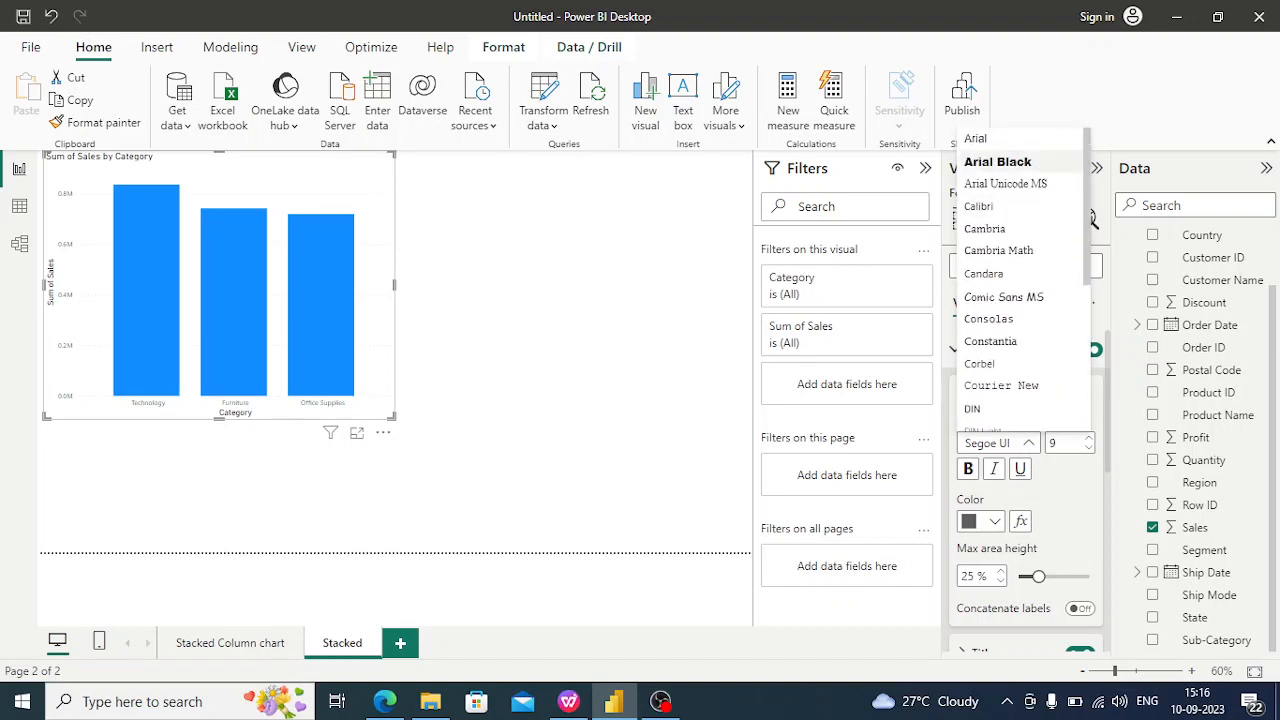
pyautogui.click(976, 139)
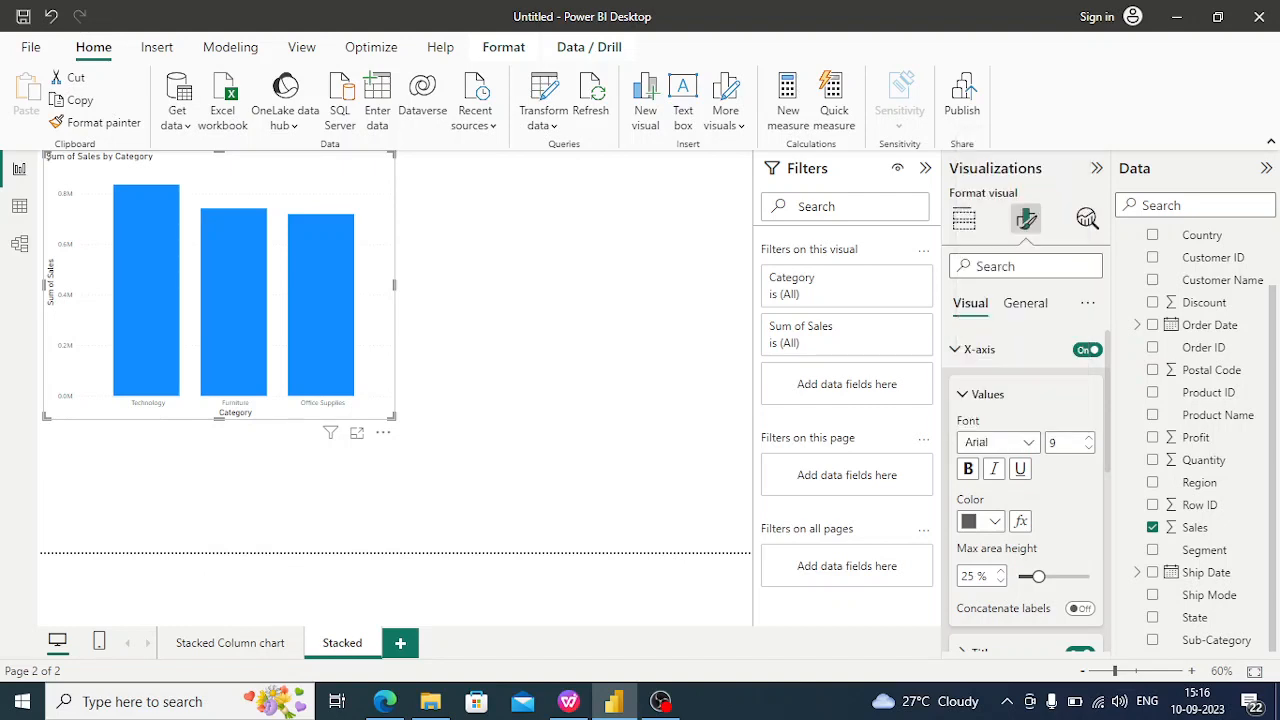
pyautogui.click(1089, 438)
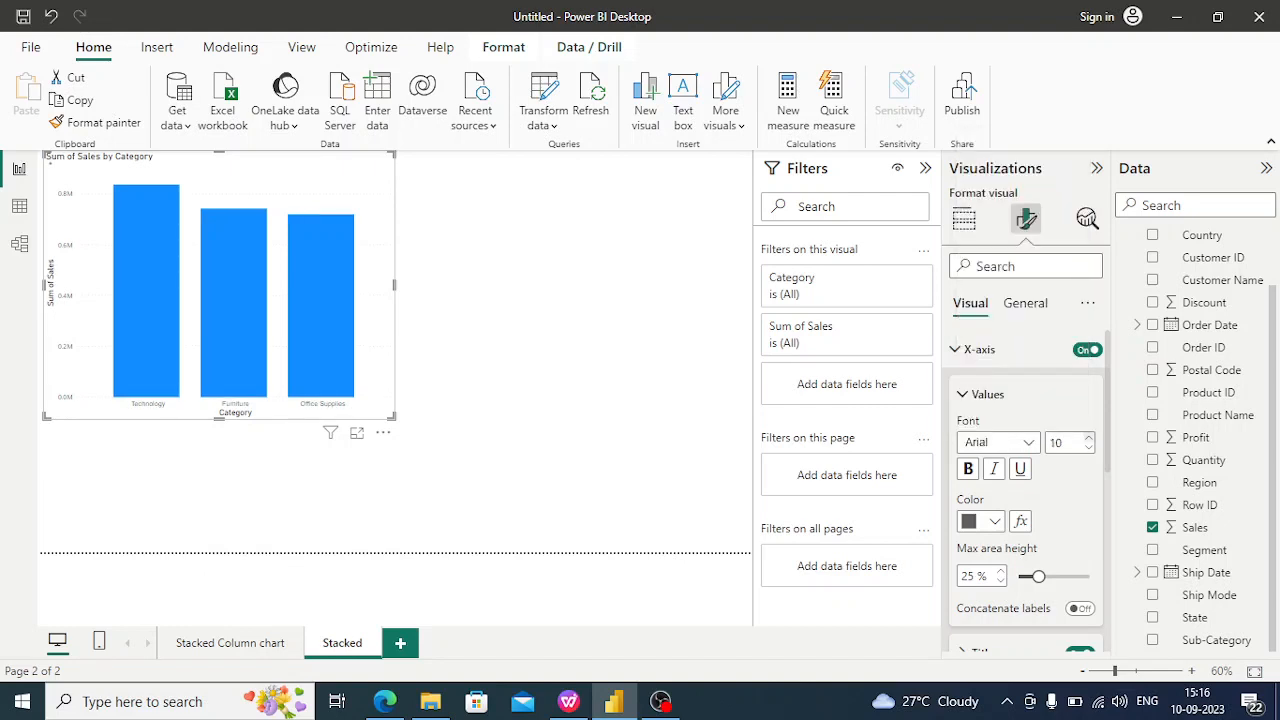
pyautogui.click(1089, 438)
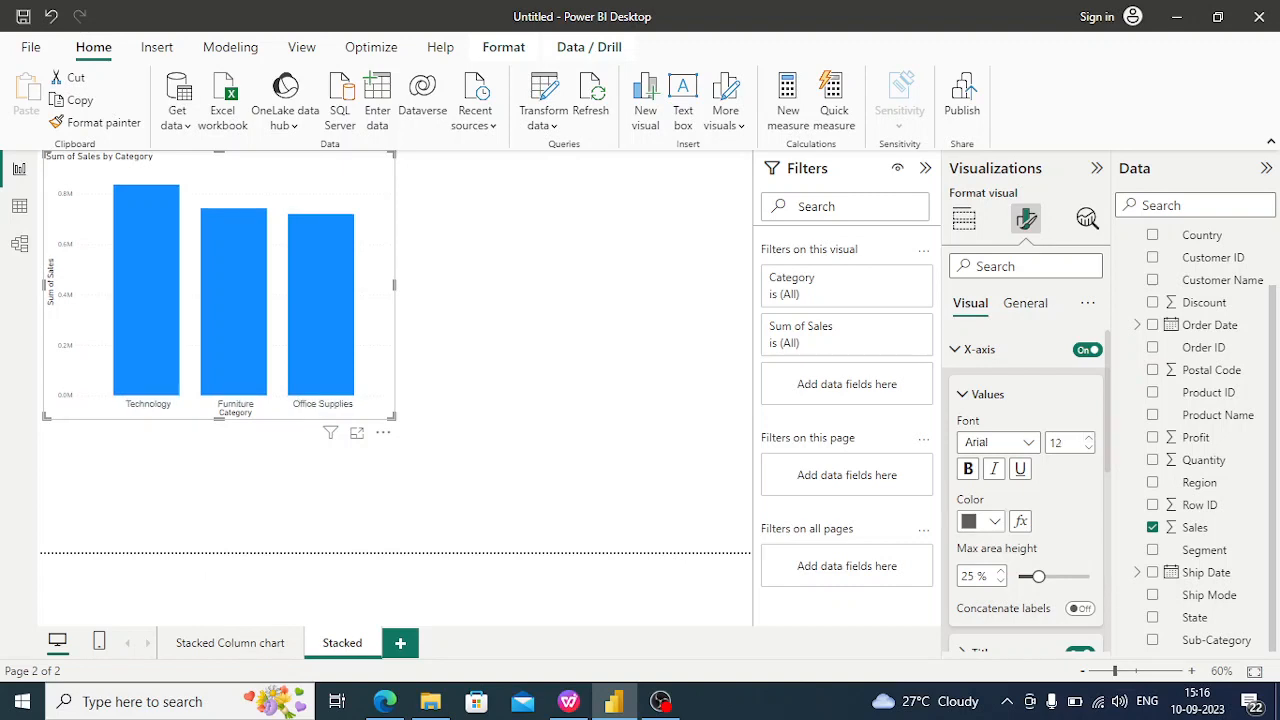
# - Colour the X-axis value labels black and close the X-axis settings
pyautogui.click(994, 521)
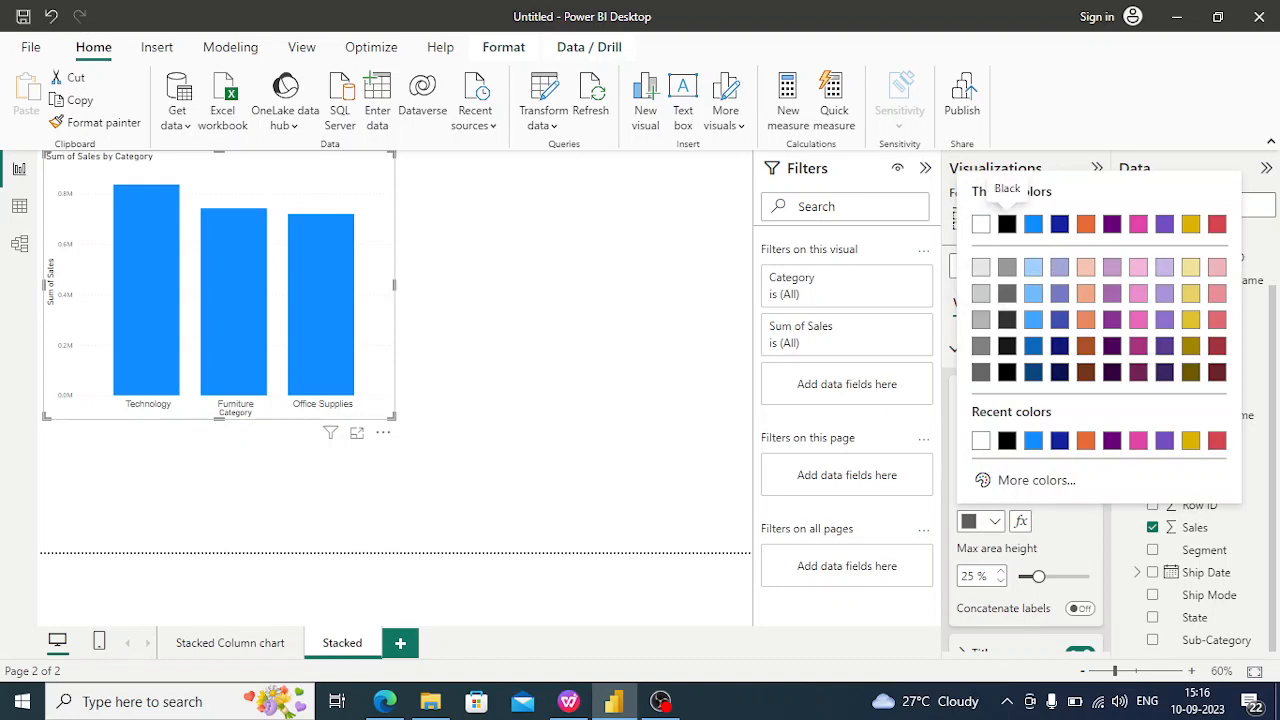
pyautogui.click(1006, 223)
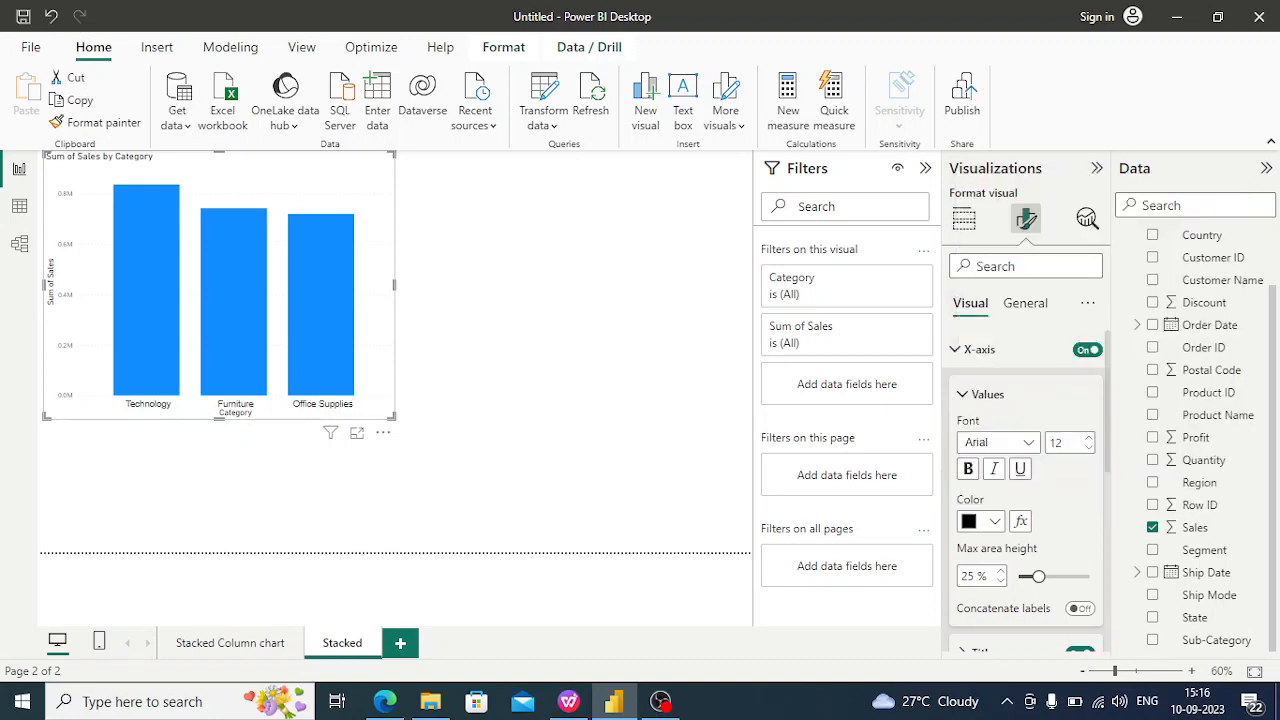
pyautogui.click(979, 349)
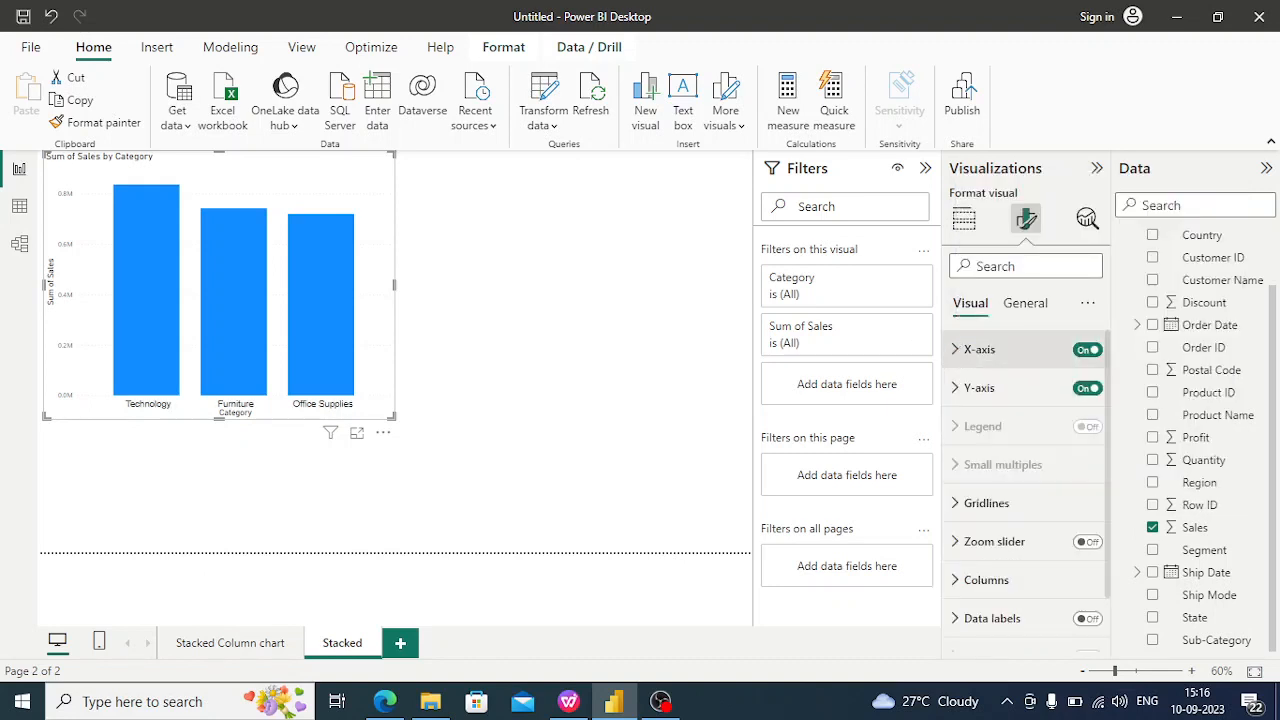
# - Set the minimum of the chart's Y-axis range to 0
pyautogui.click(979, 387)
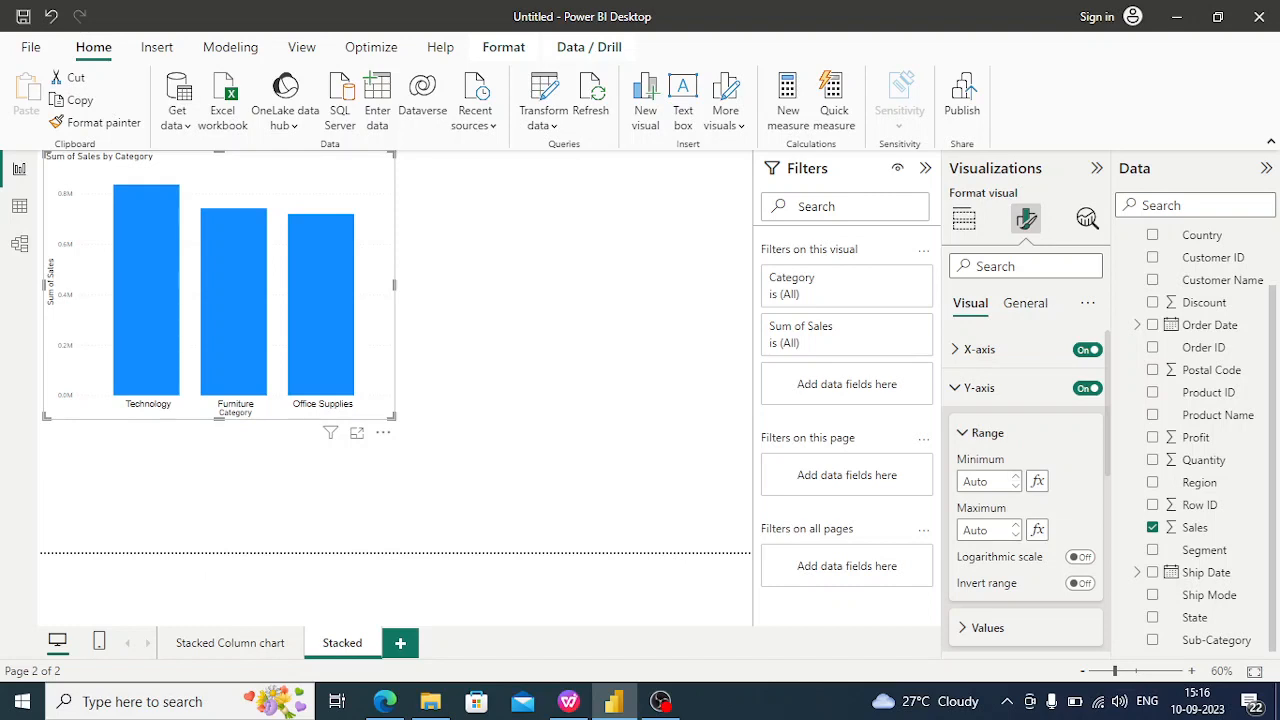
pyautogui.click(983, 481)
pyautogui.write('1')
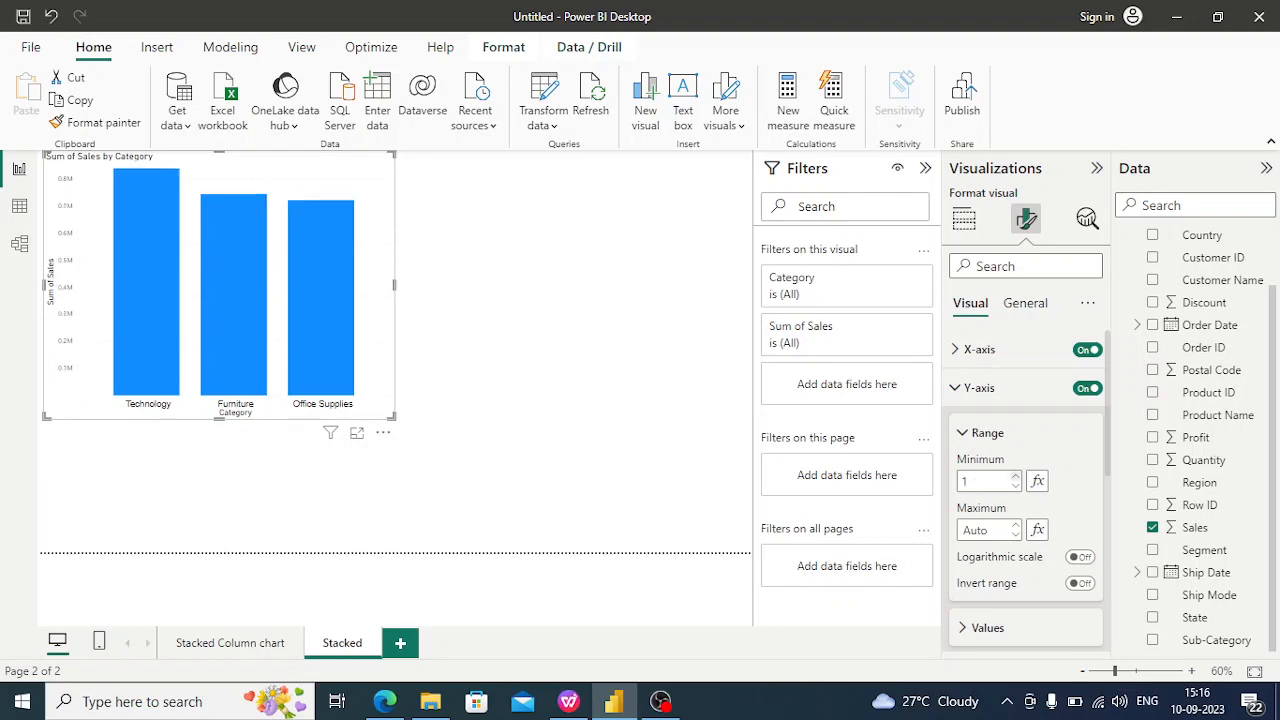
pyautogui.click(1015, 486)
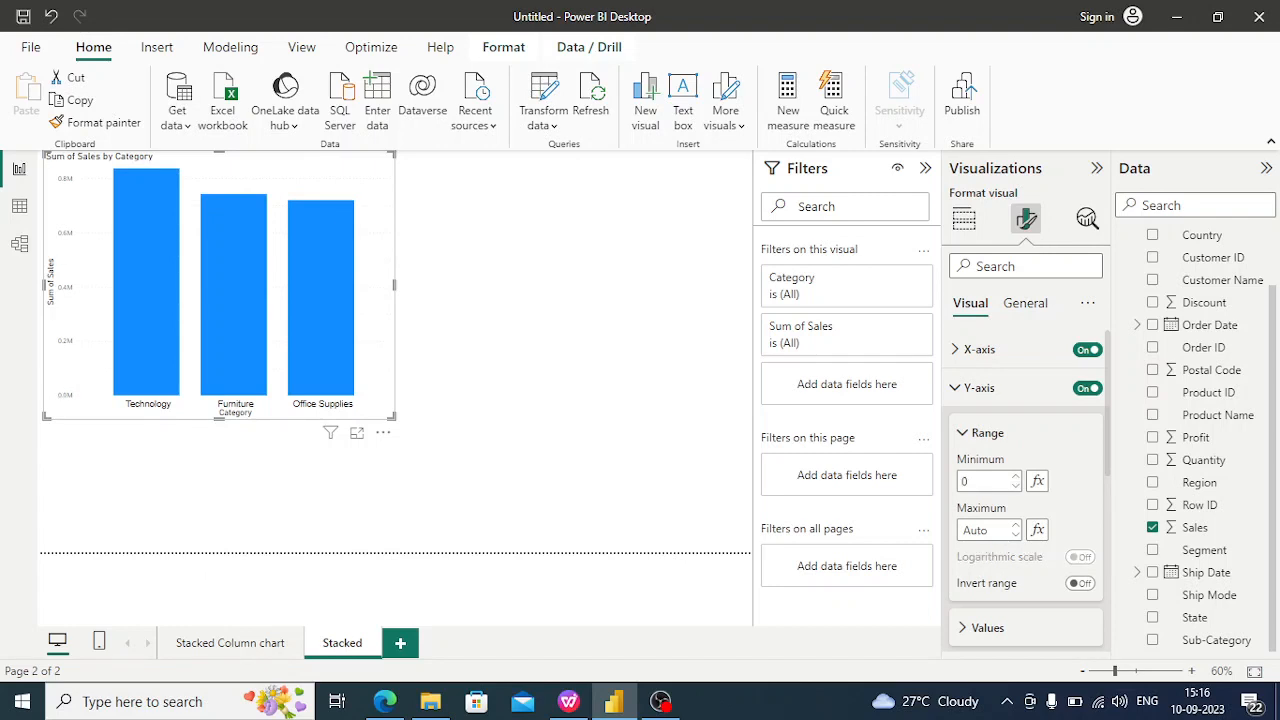
# - Set the chart's Y-axis value labels to Arial, size 12
pyautogui.scroll(-3, 1026, 490)
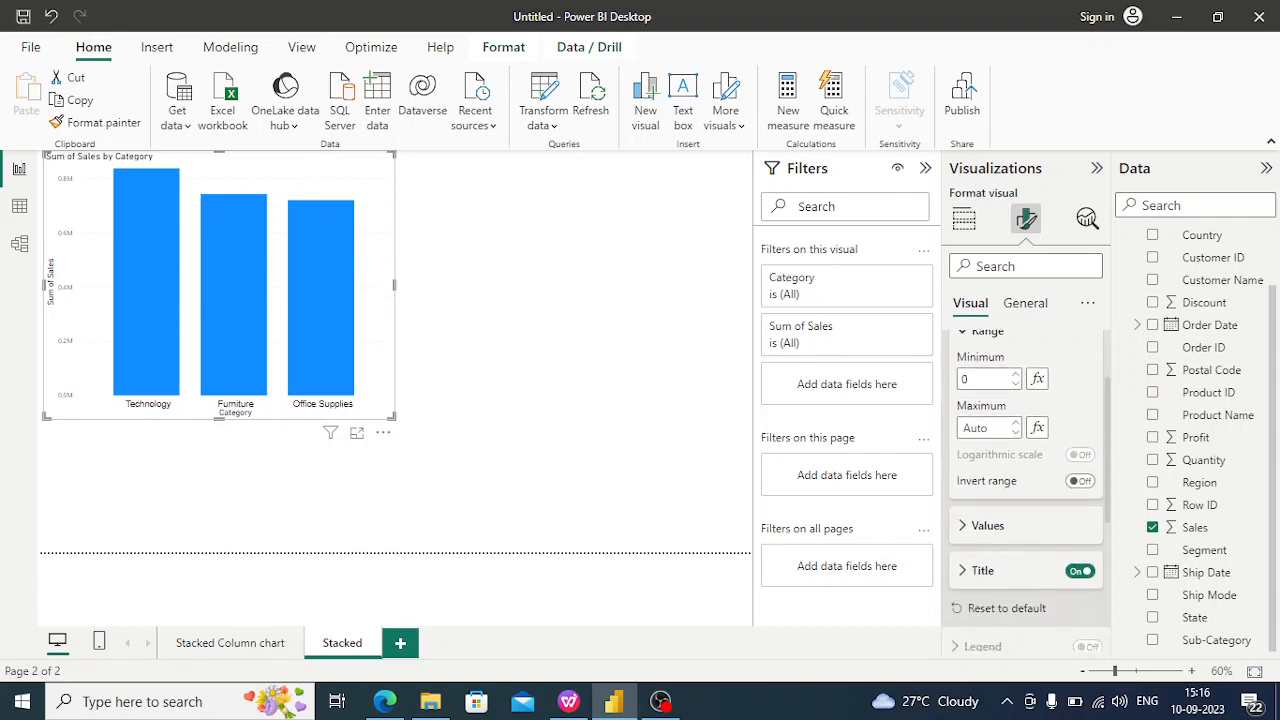
pyautogui.click(963, 526)
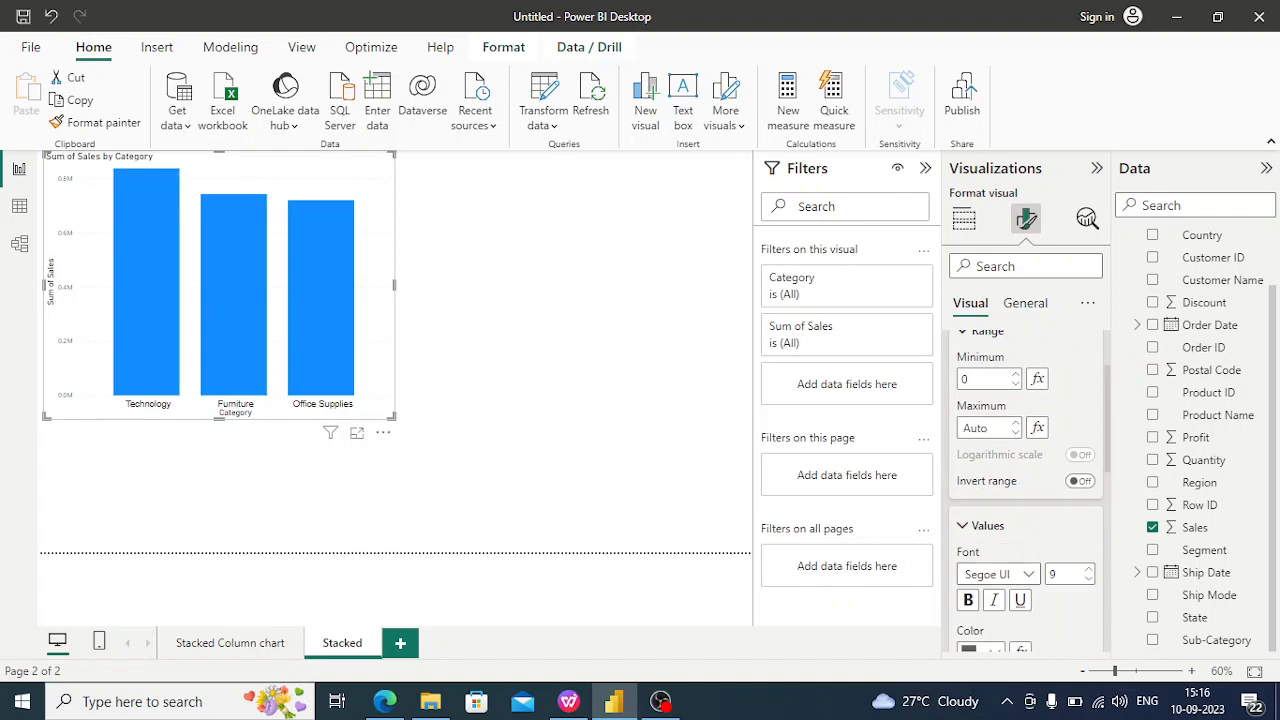
pyautogui.click(1028, 575)
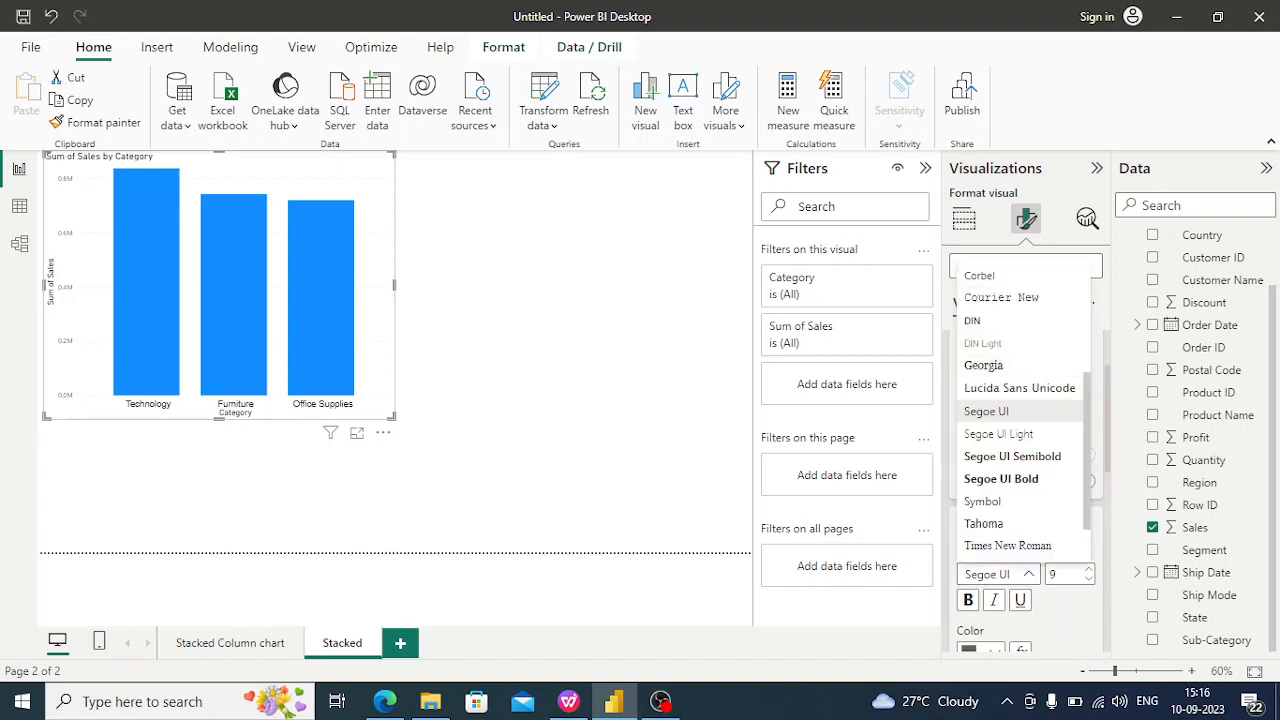
pyautogui.scroll(5, 1020, 410)
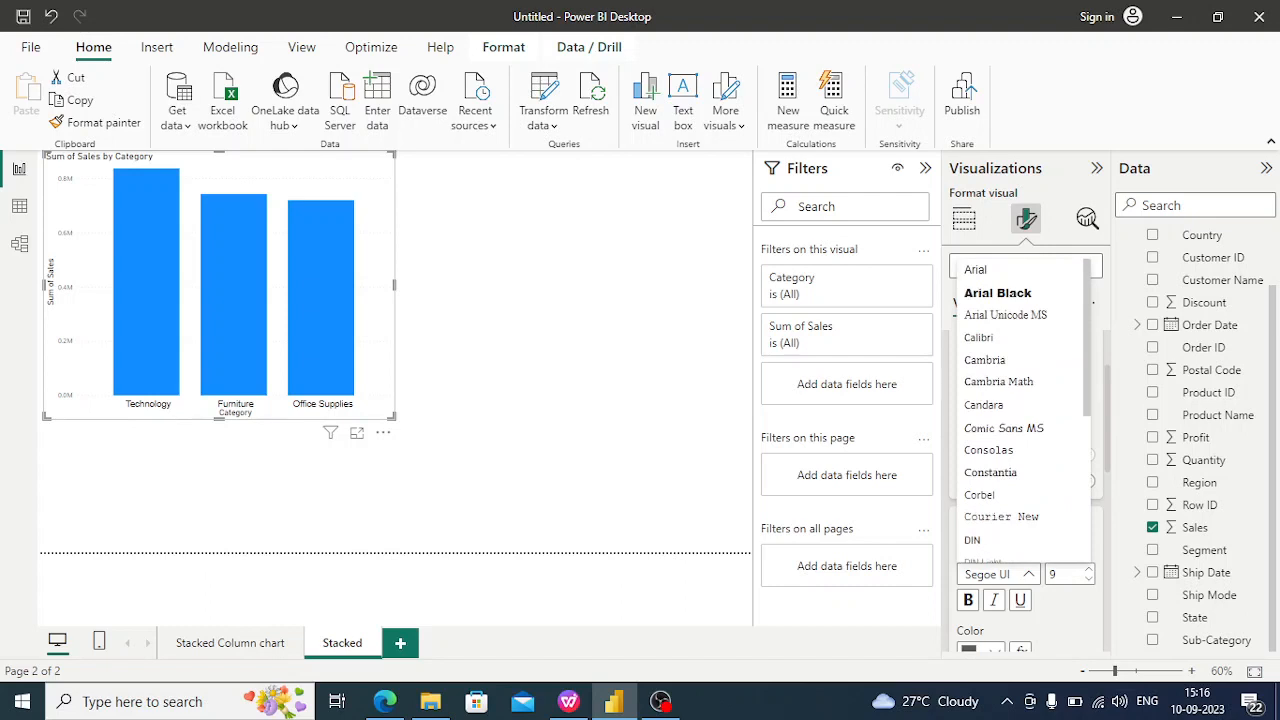
pyautogui.click(975, 270)
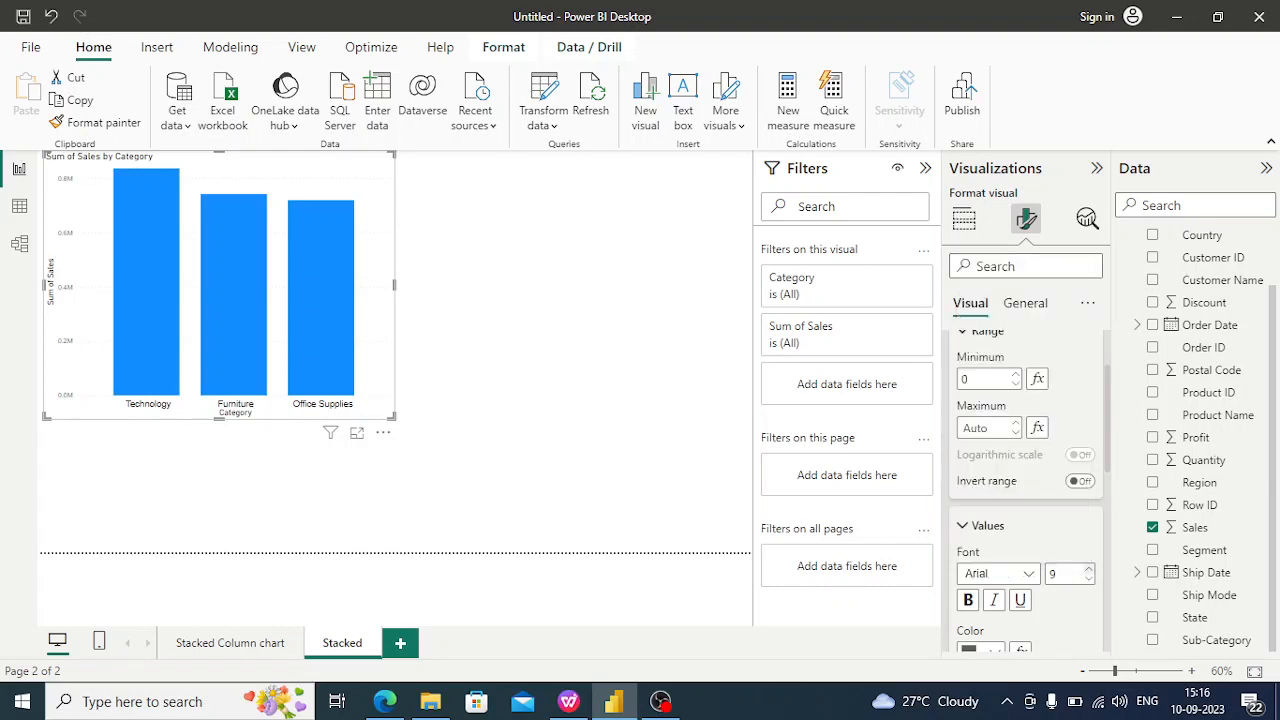
pyautogui.click(1089, 569)
pyautogui.click(1089, 569)
pyautogui.click(1089, 569)
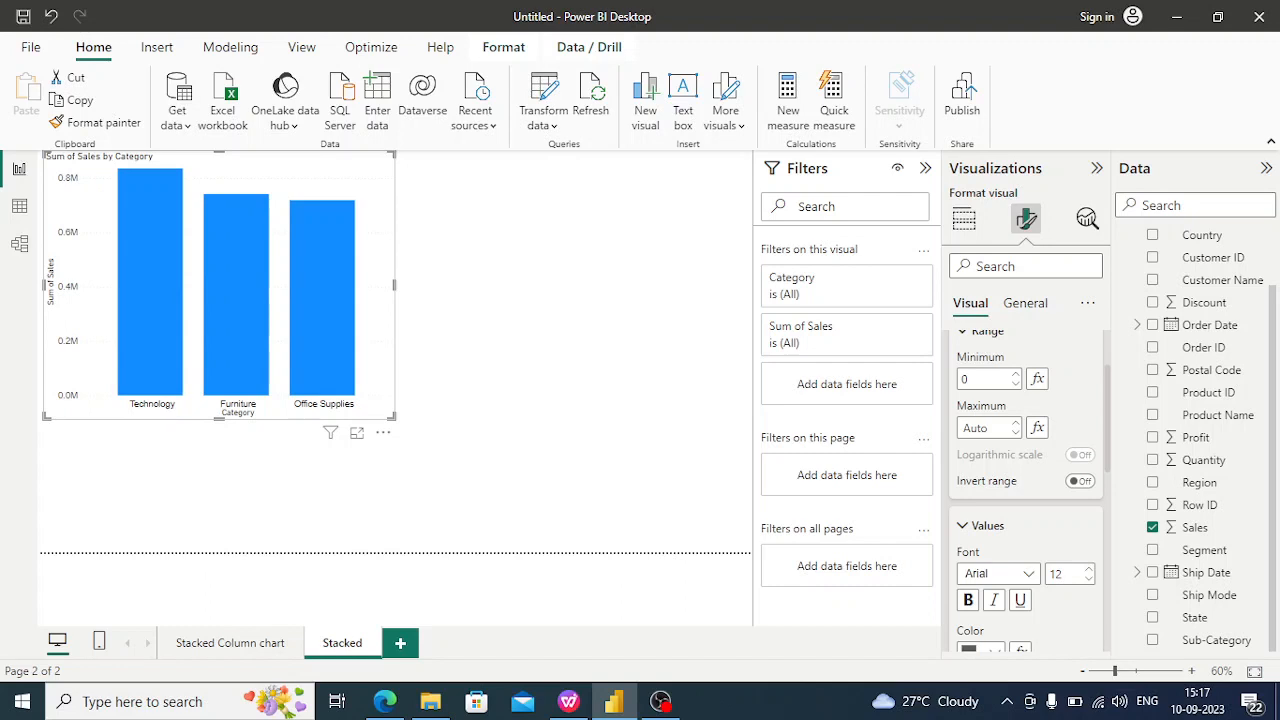
# - Set the display units of the Y-axis values to None
pyautogui.scroll(-4, 1025, 490)
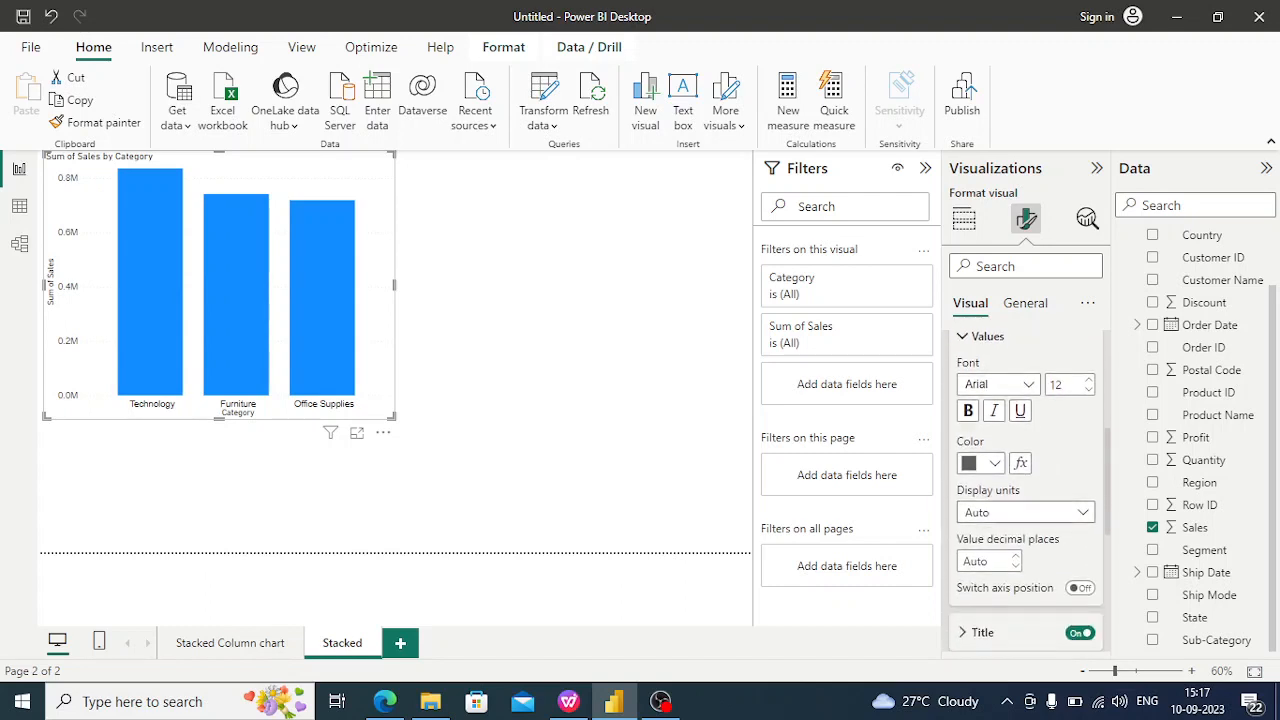
pyautogui.click(1082, 512)
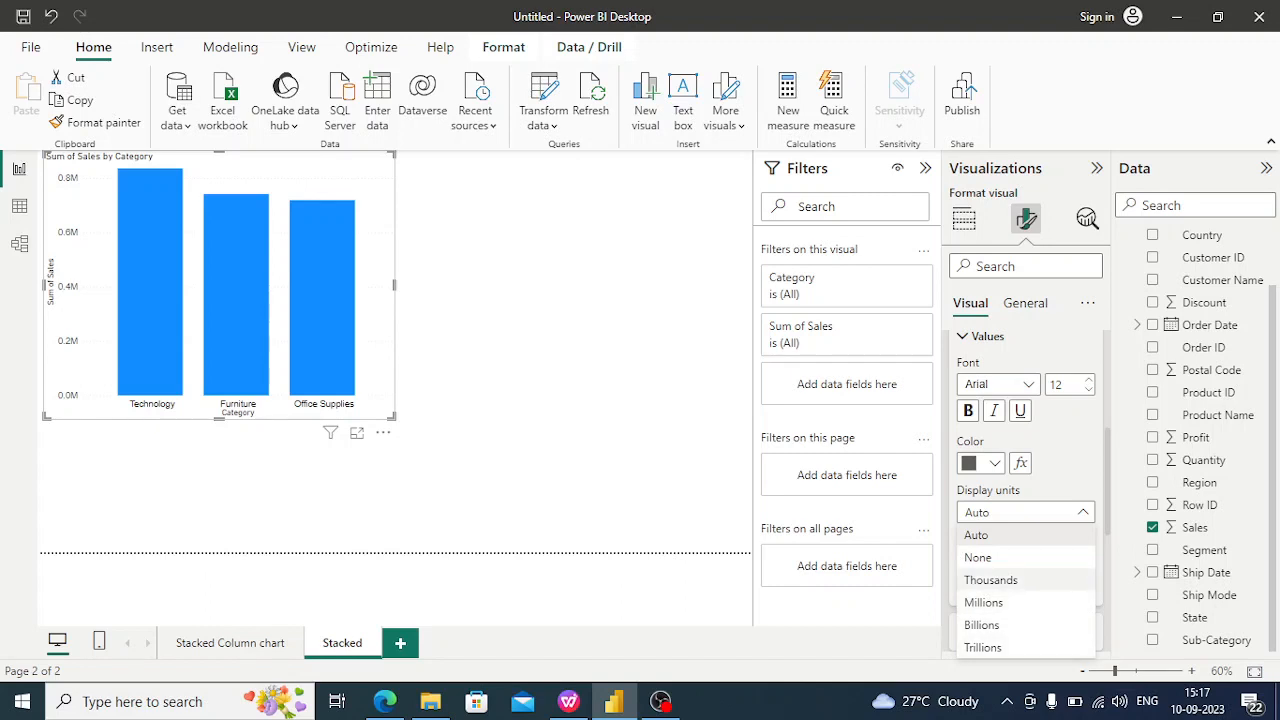
pyautogui.click(978, 557)
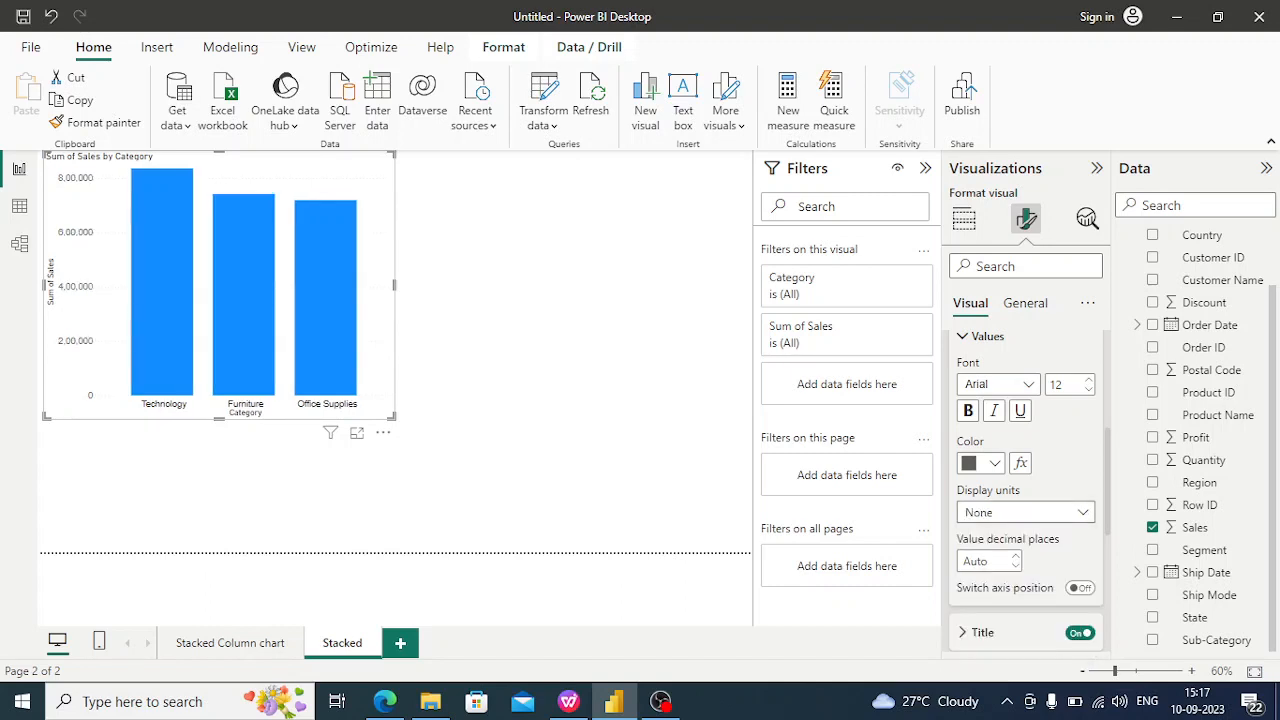
# - Colour the Y-axis value labels black and close the Y-axis values settings
pyautogui.scroll(-2, 1026, 490)
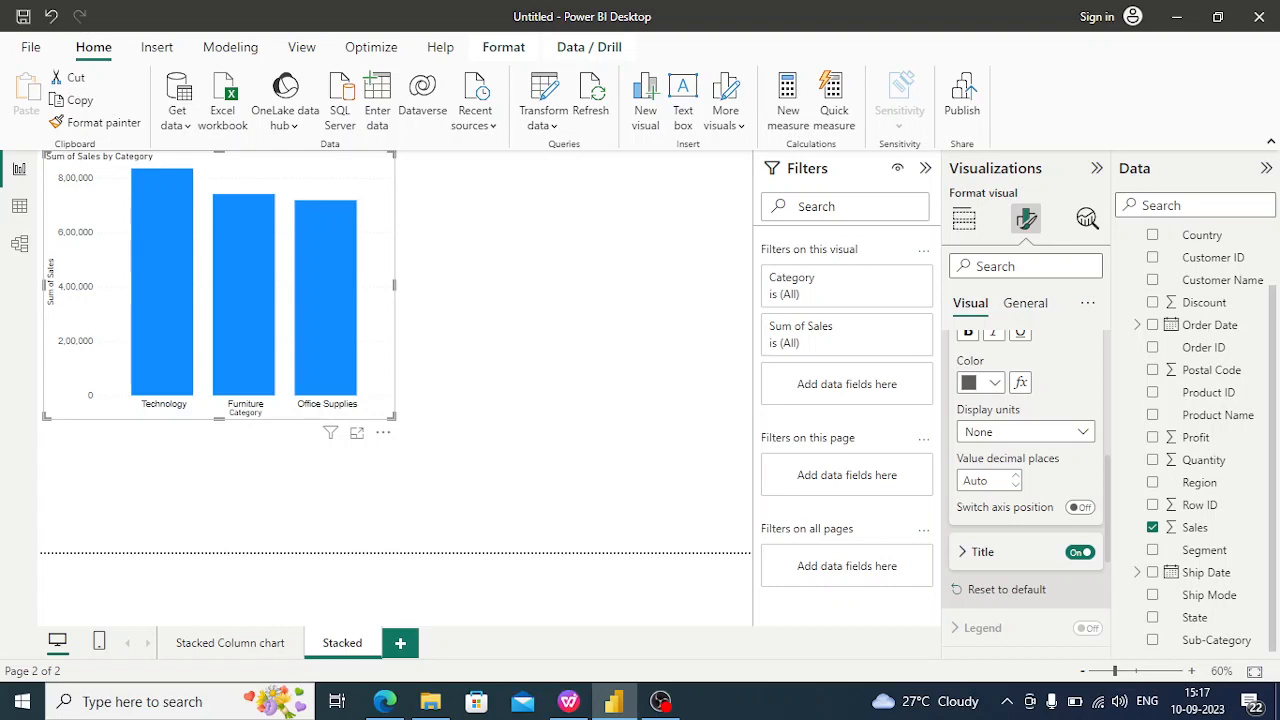
pyautogui.scroll(3, 1026, 490)
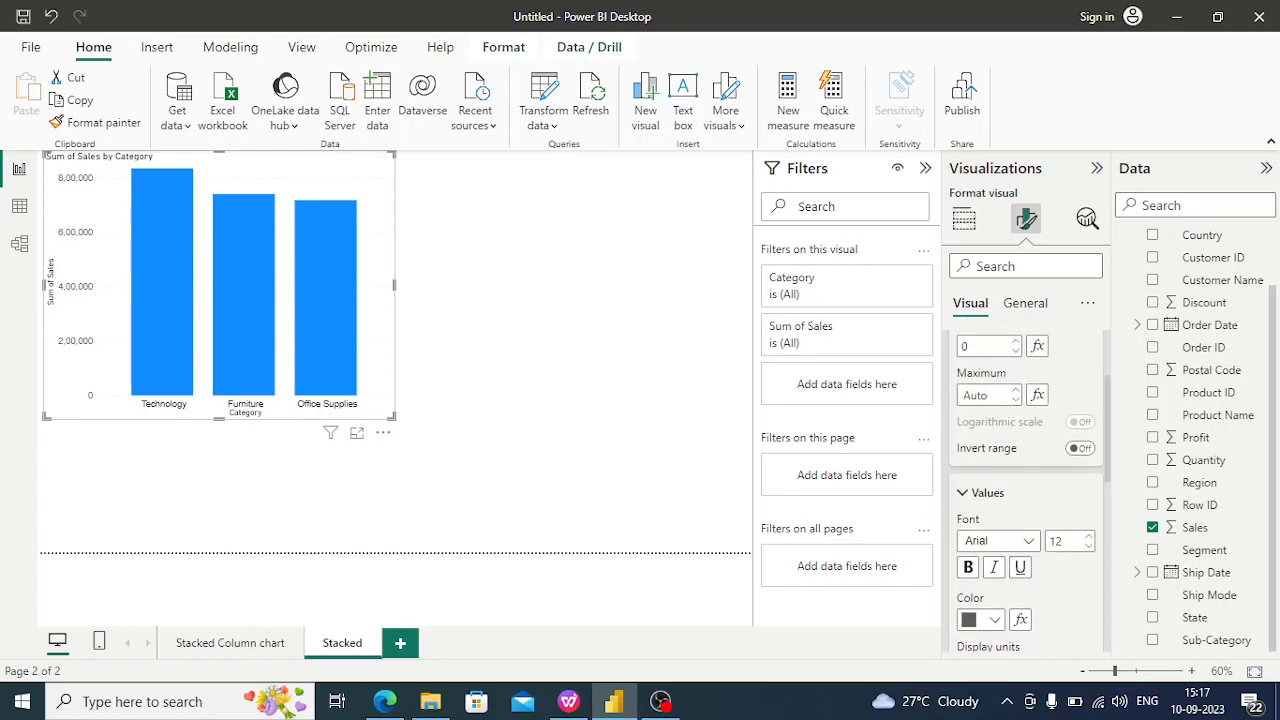
pyautogui.scroll(-1, 1026, 490)
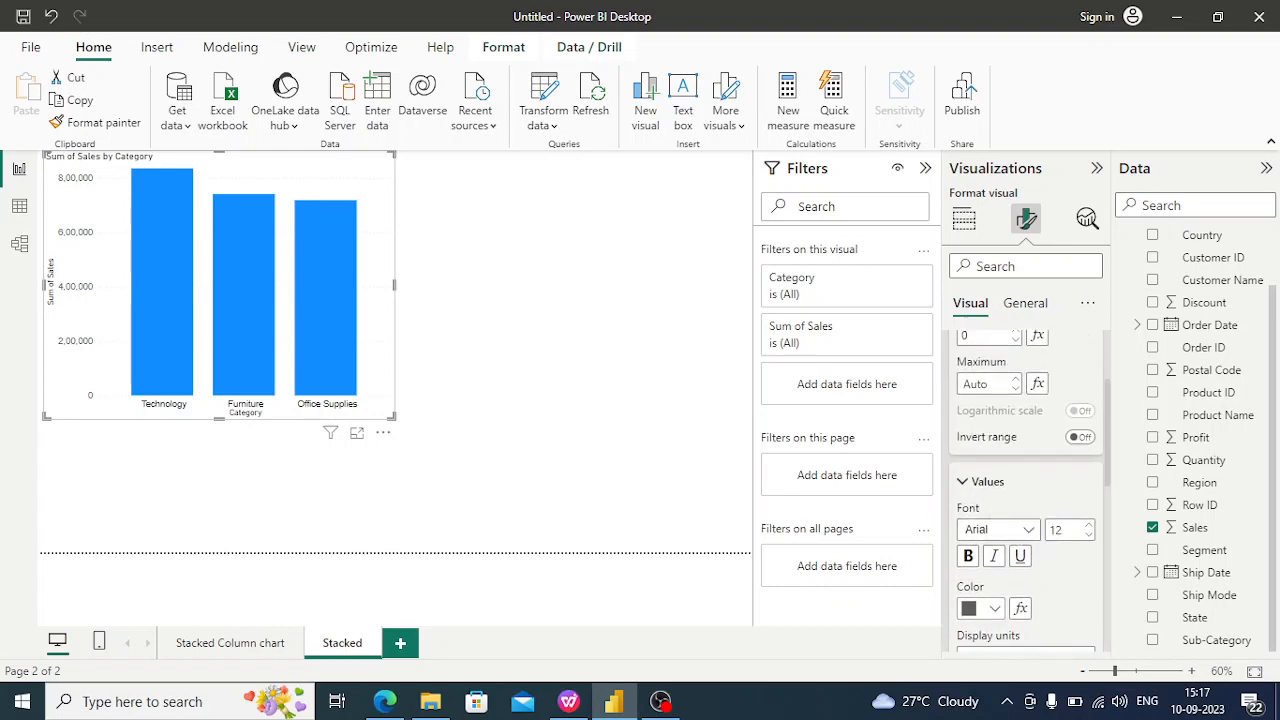
pyautogui.click(981, 608)
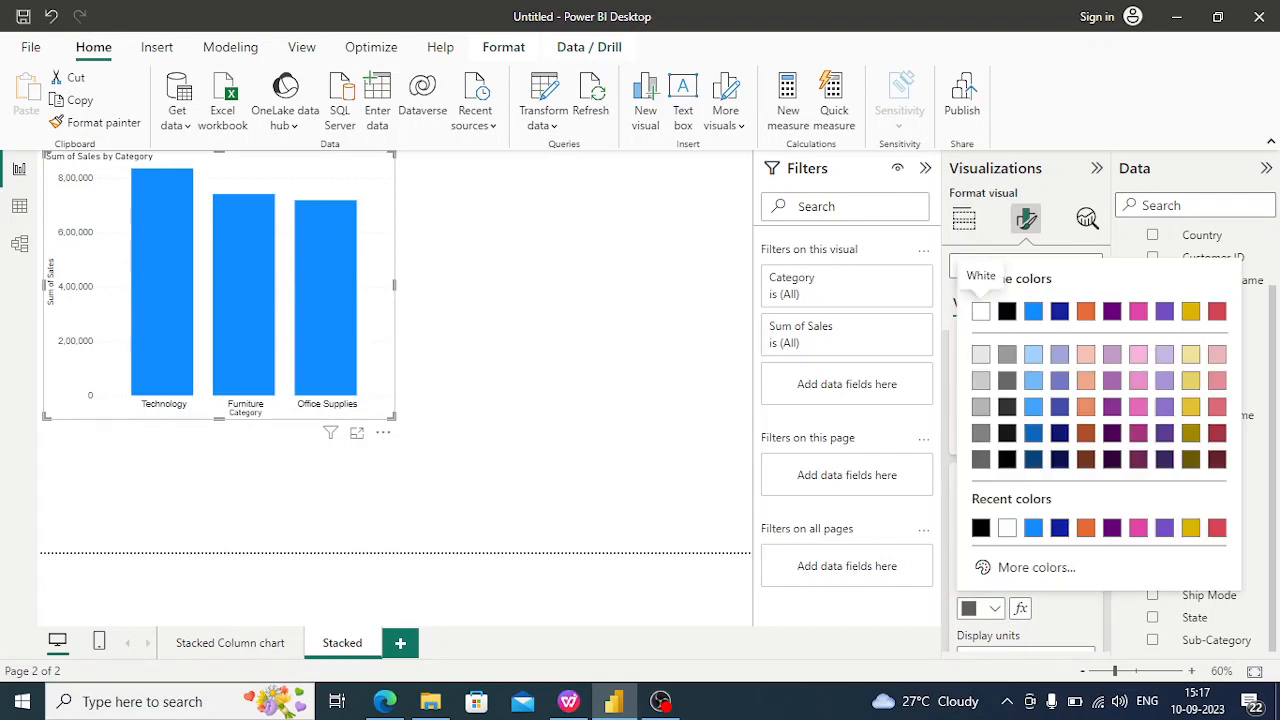
pyautogui.click(1007, 311)
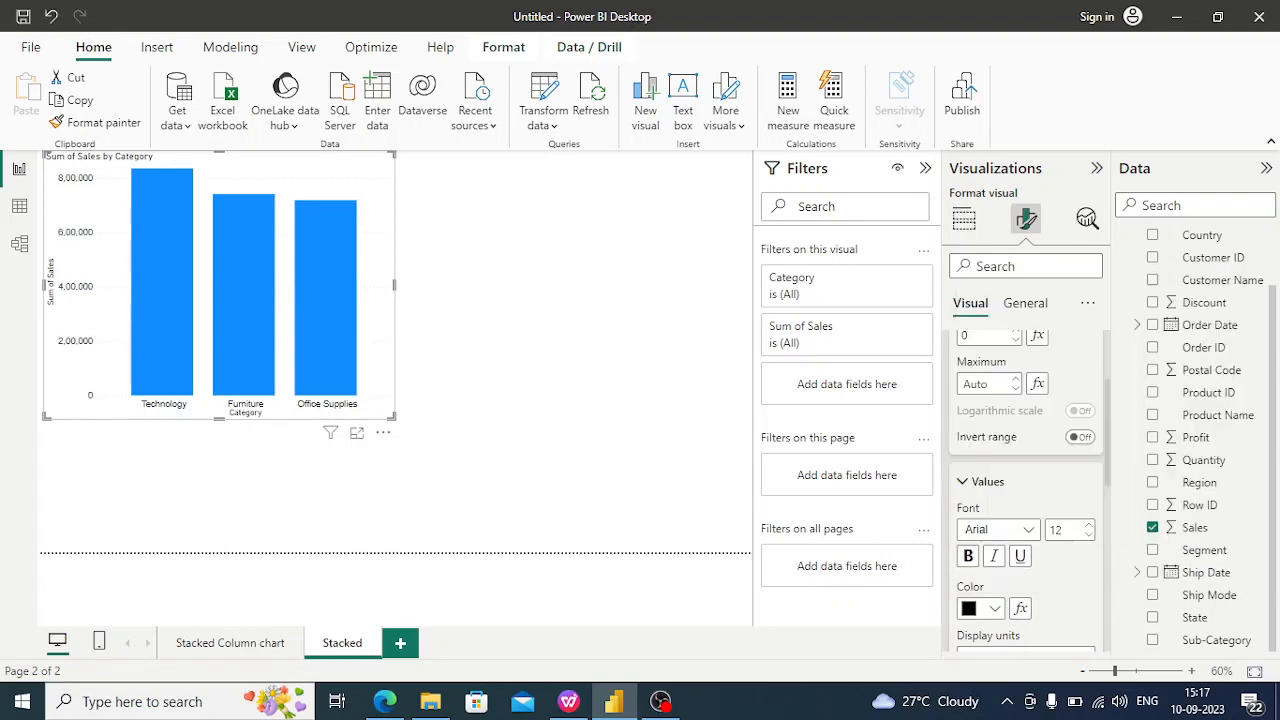
pyautogui.click(963, 482)
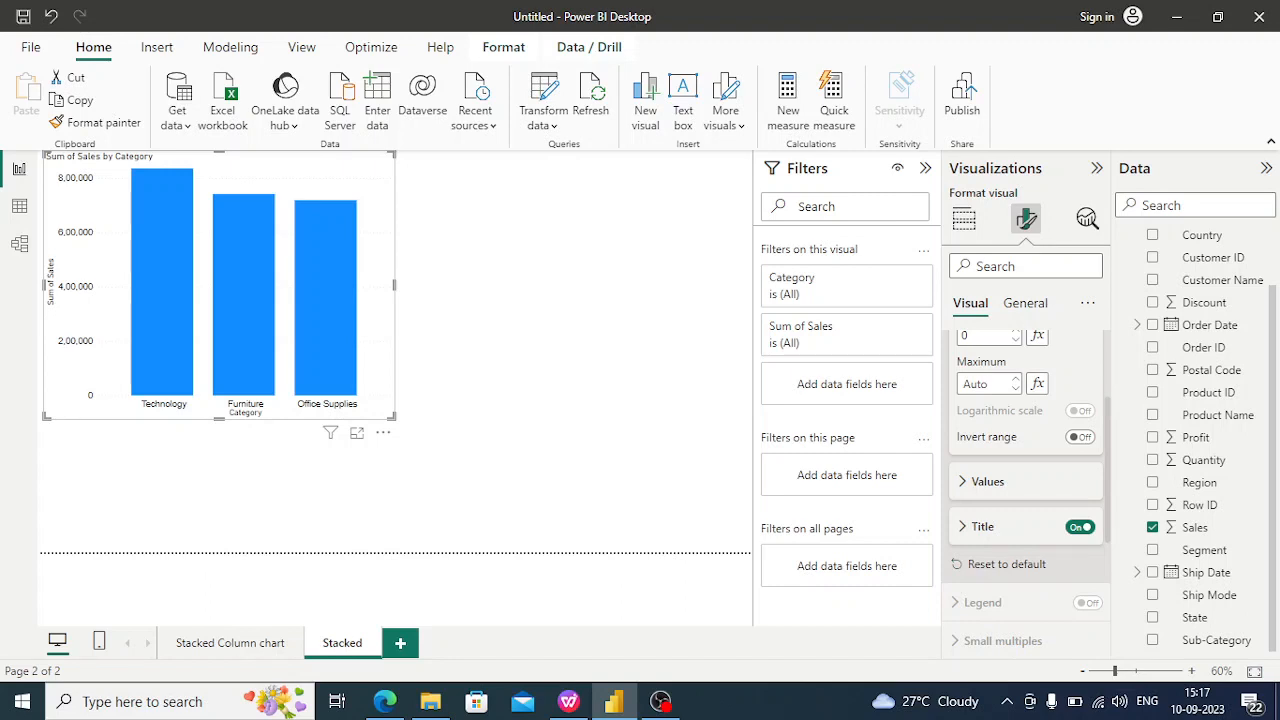
# - Set the Y-axis title's font to bold Arial and close the title settings
pyautogui.click(963, 526)
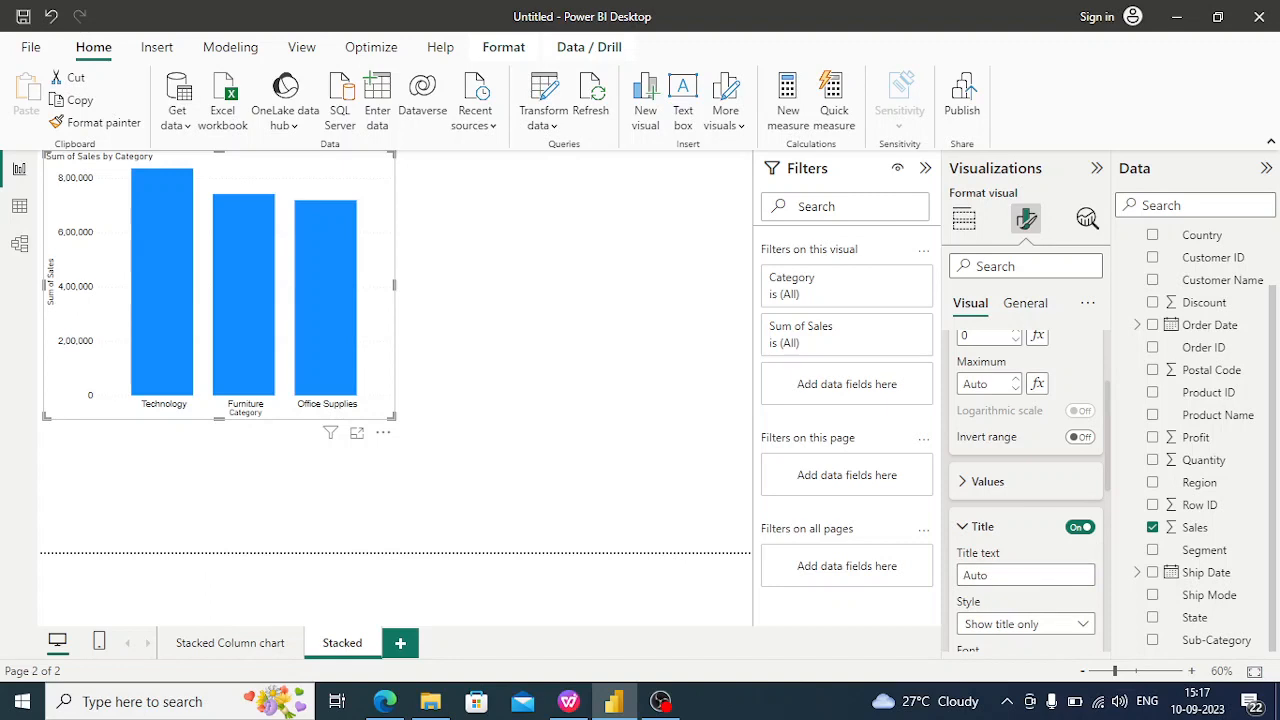
pyautogui.scroll(-3, 1029, 490)
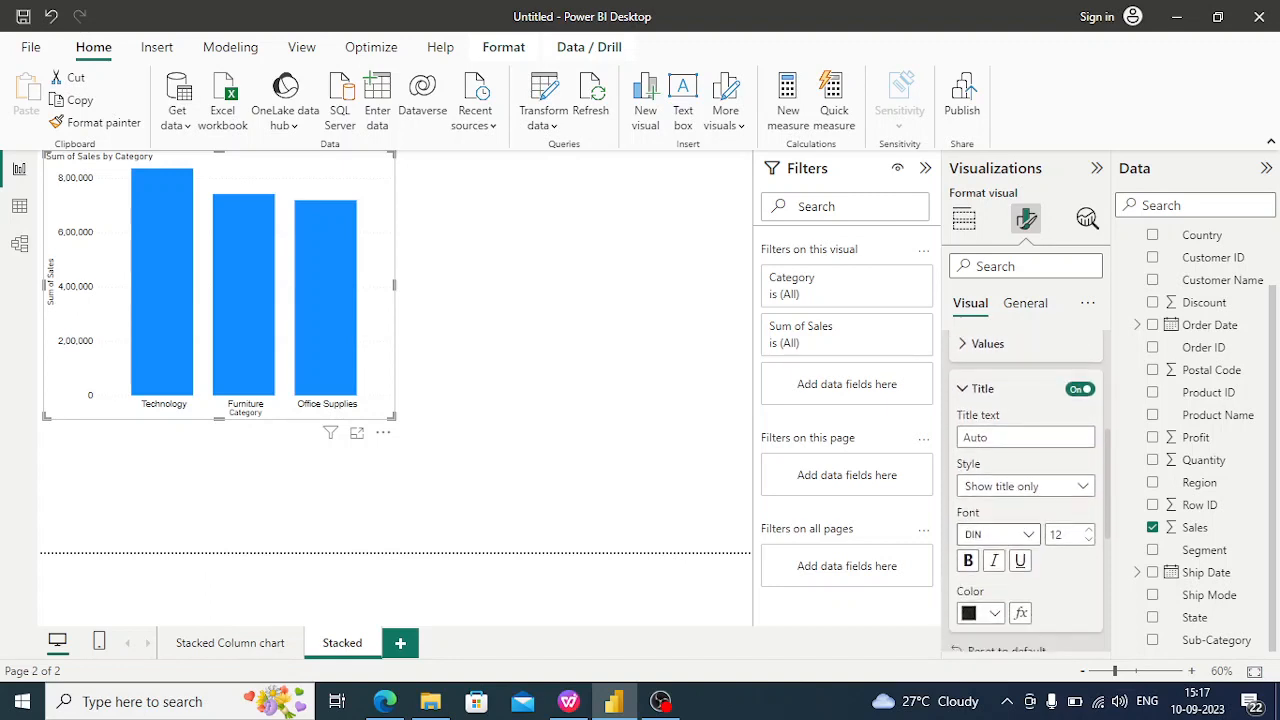
pyautogui.click(998, 534)
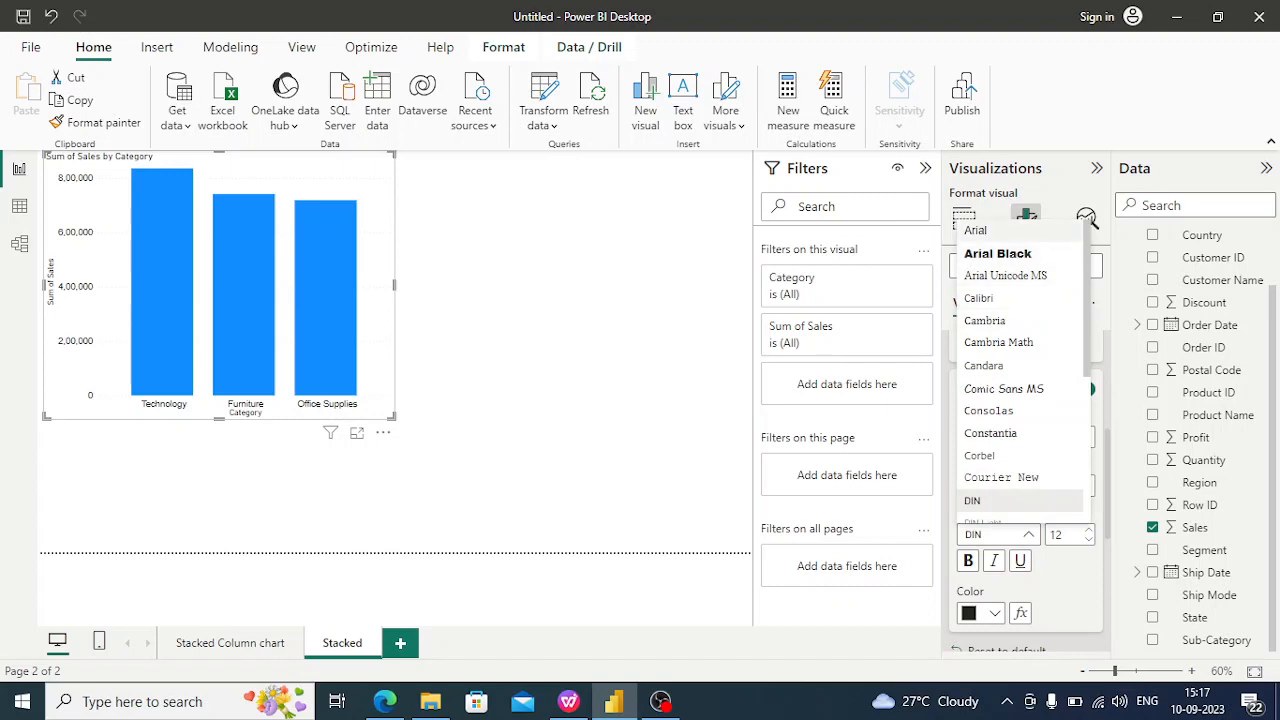
pyautogui.click(1000, 231)
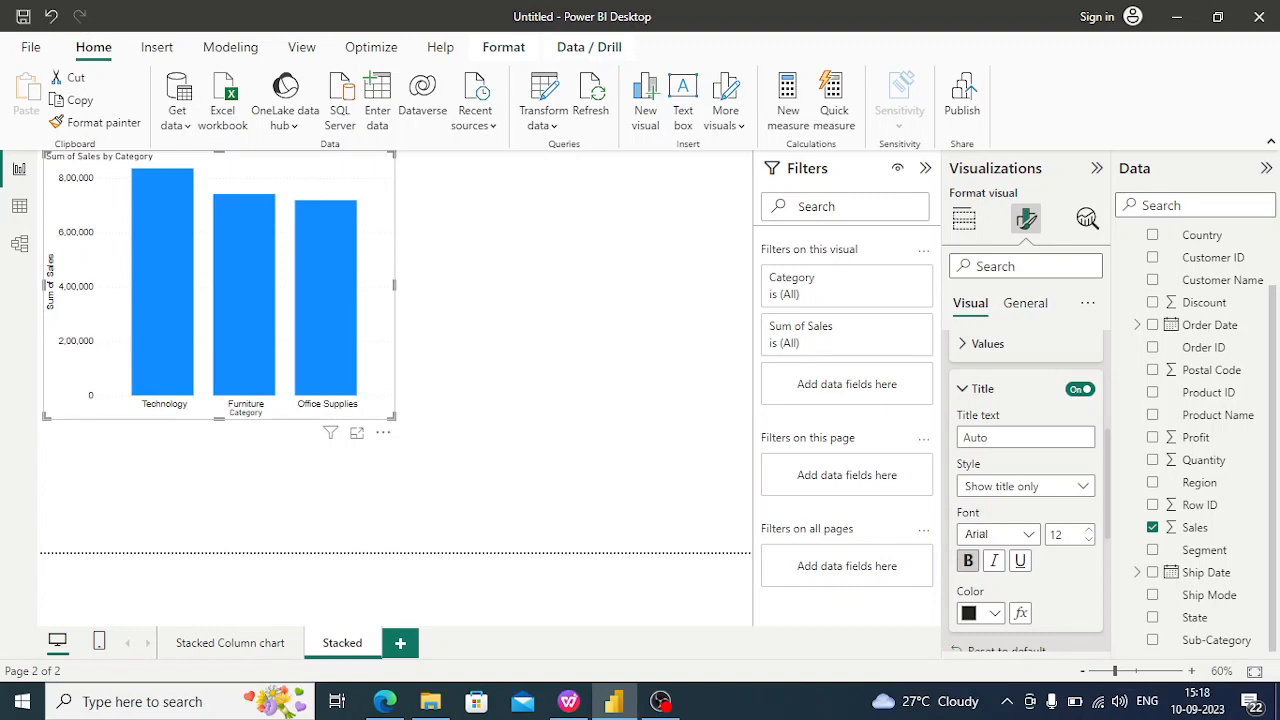
pyautogui.click(970, 388)
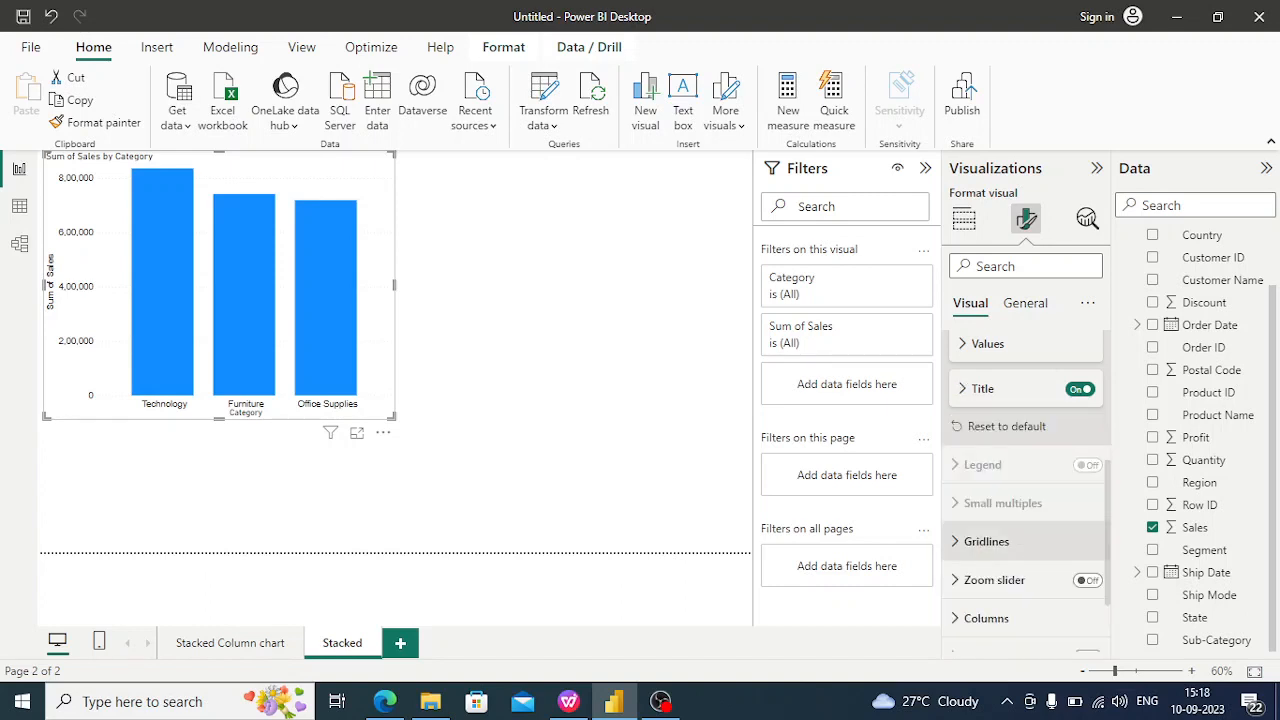
# - Colour the chart's dotted horizontal gridlines black and increase their width
pyautogui.click(986, 541)
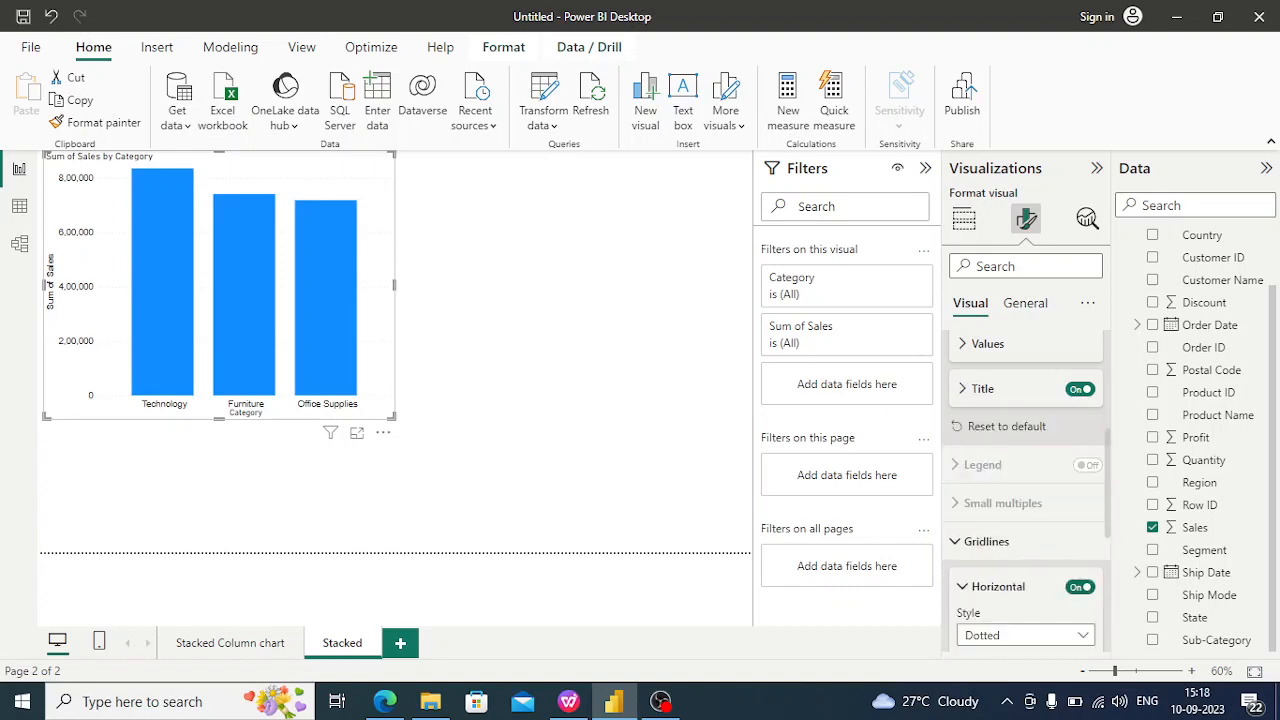
pyautogui.click(1082, 635)
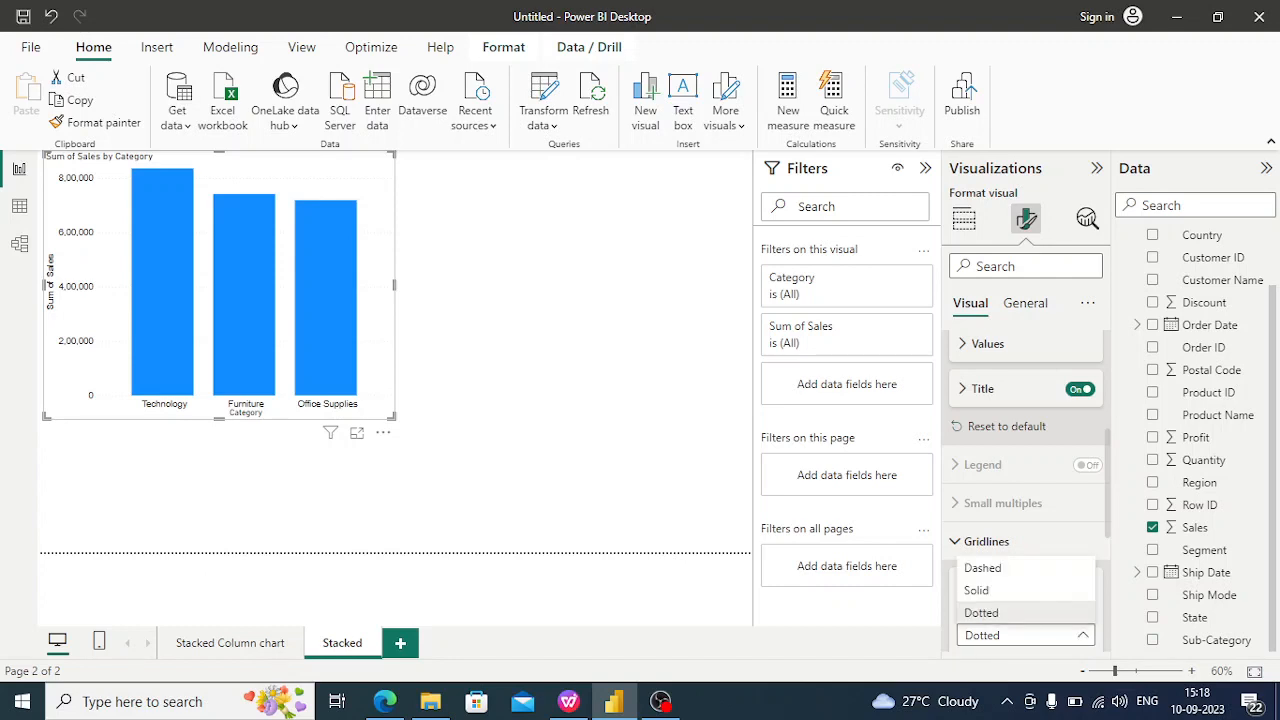
pyautogui.click(1082, 635)
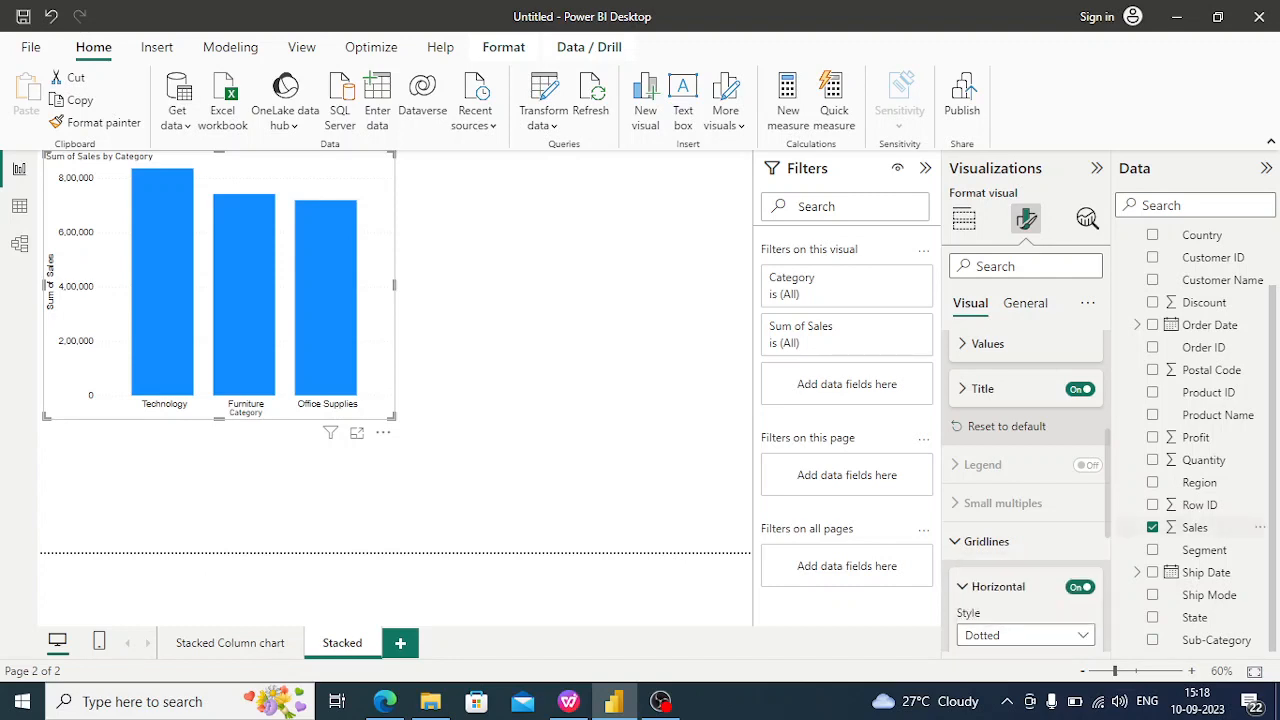
pyautogui.scroll(-3, 1026, 490)
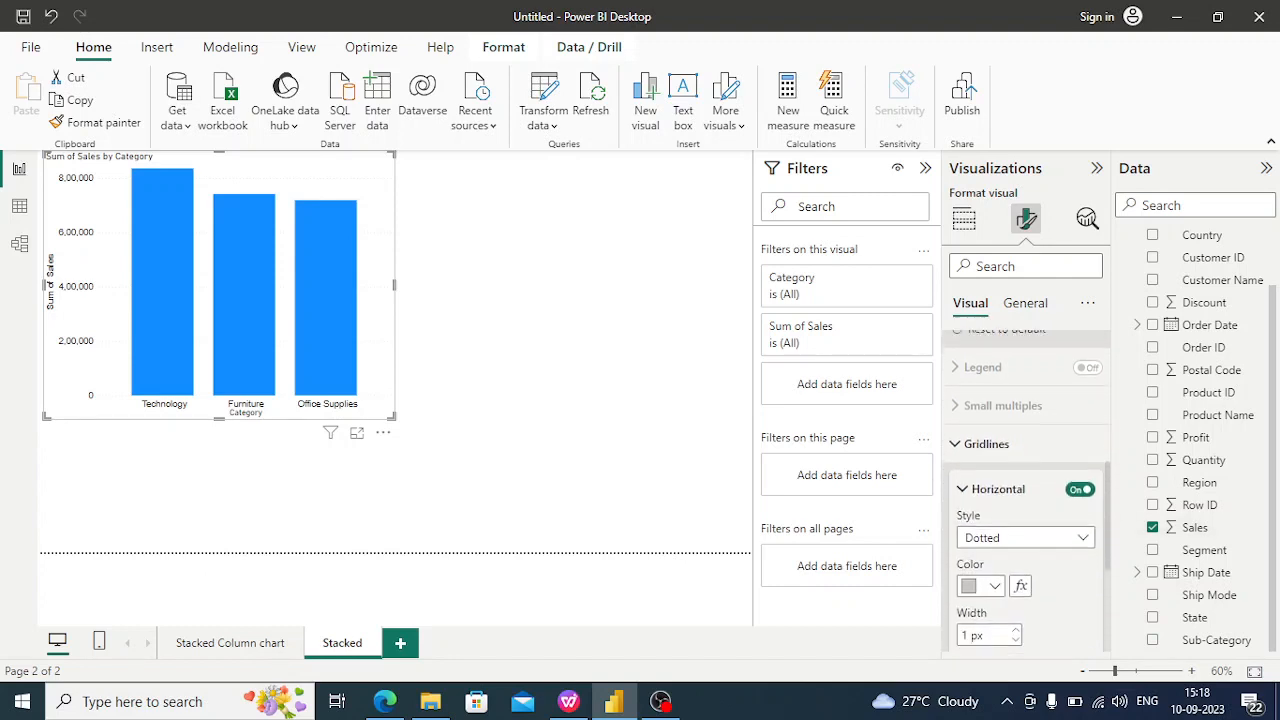
pyautogui.click(982, 534)
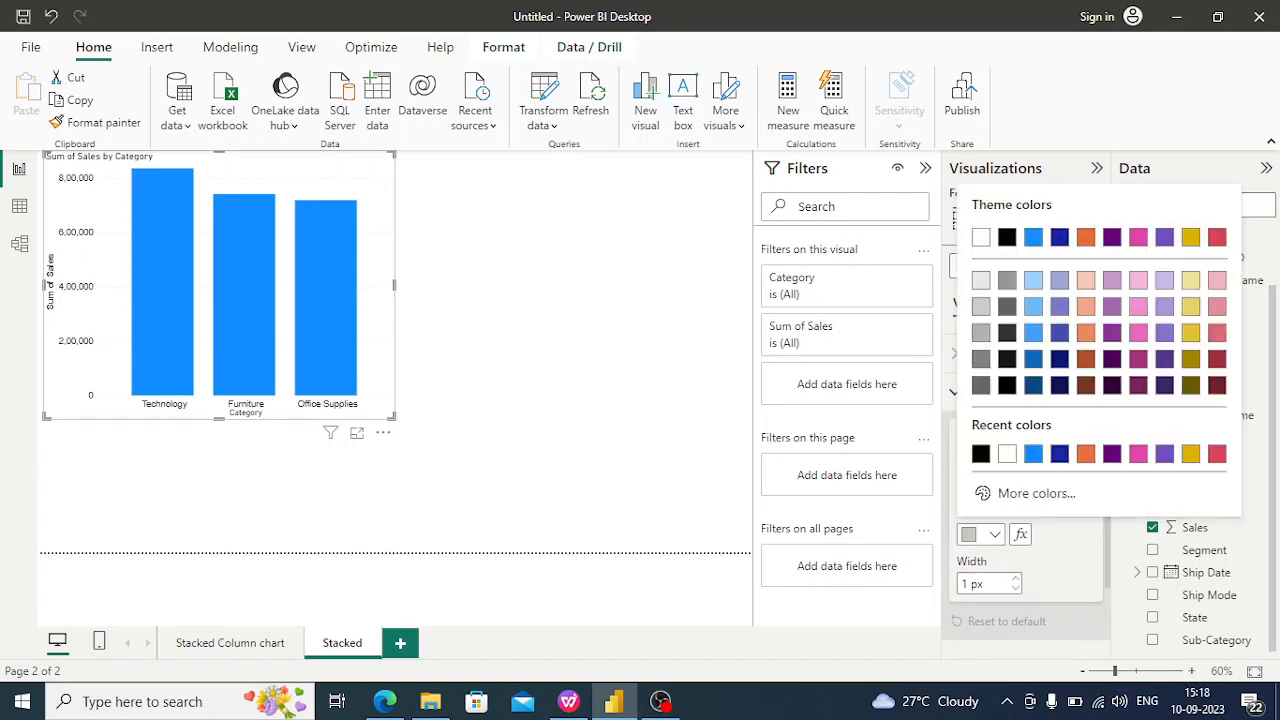
pyautogui.click(1007, 234)
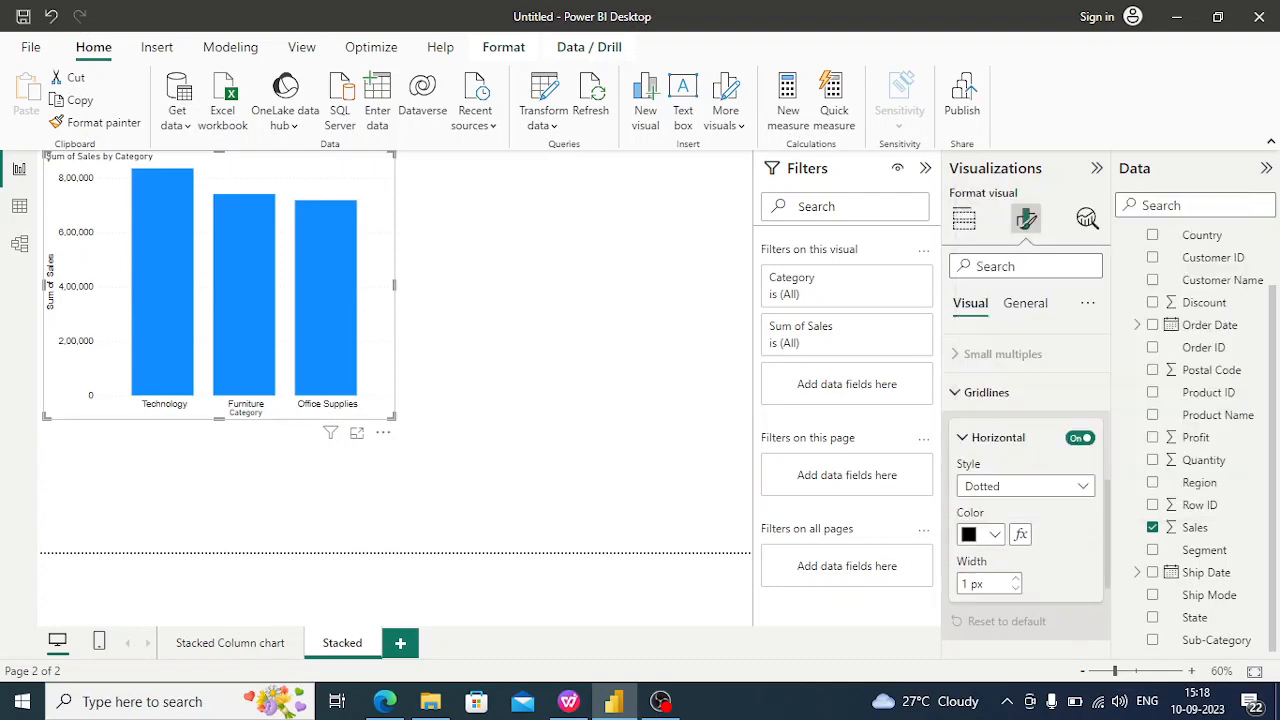
pyautogui.click(1016, 578)
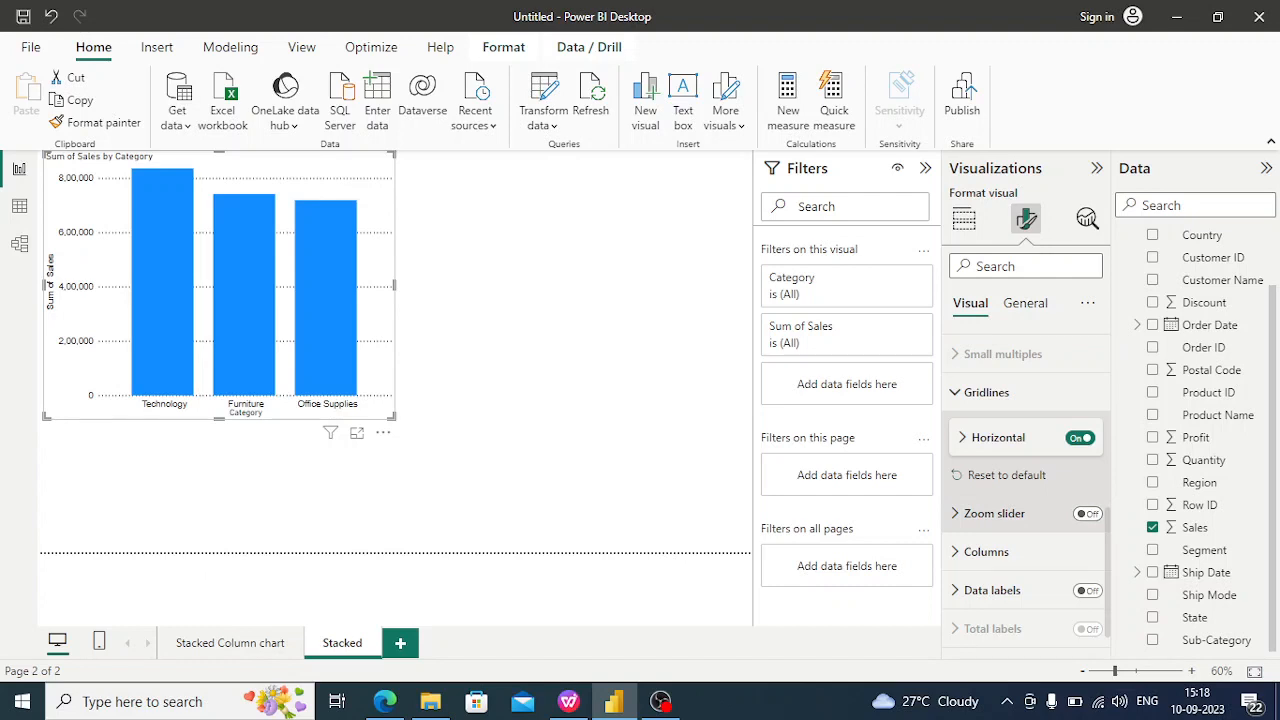
# - Turn on the zoom slider for the chart's Y-axis and close its settings
pyautogui.click(994, 513)
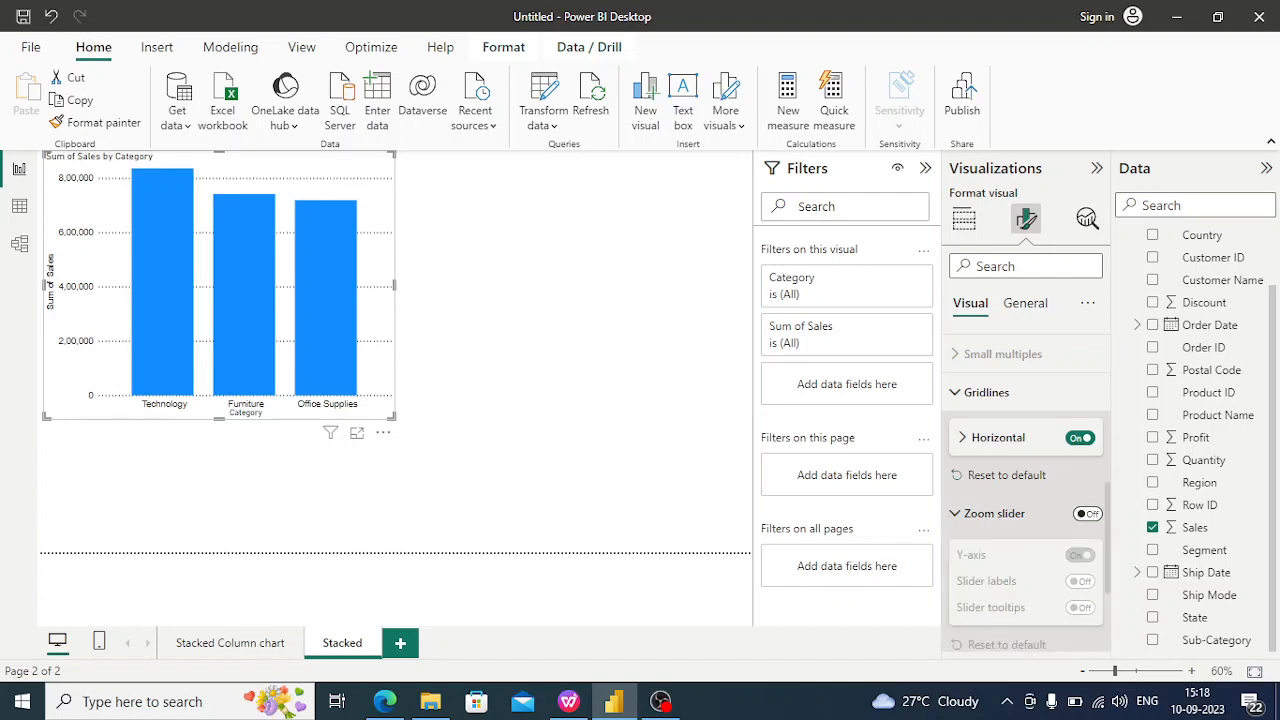
pyautogui.click(1087, 513)
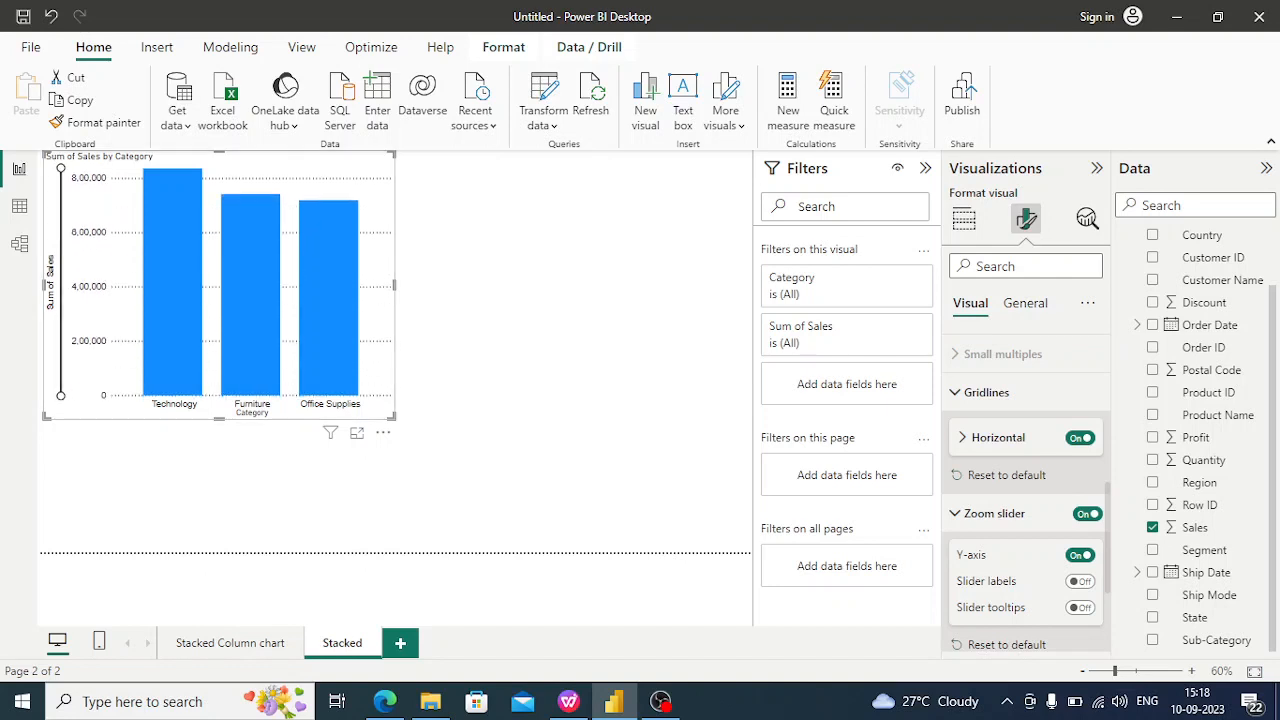
pyautogui.click(994, 513)
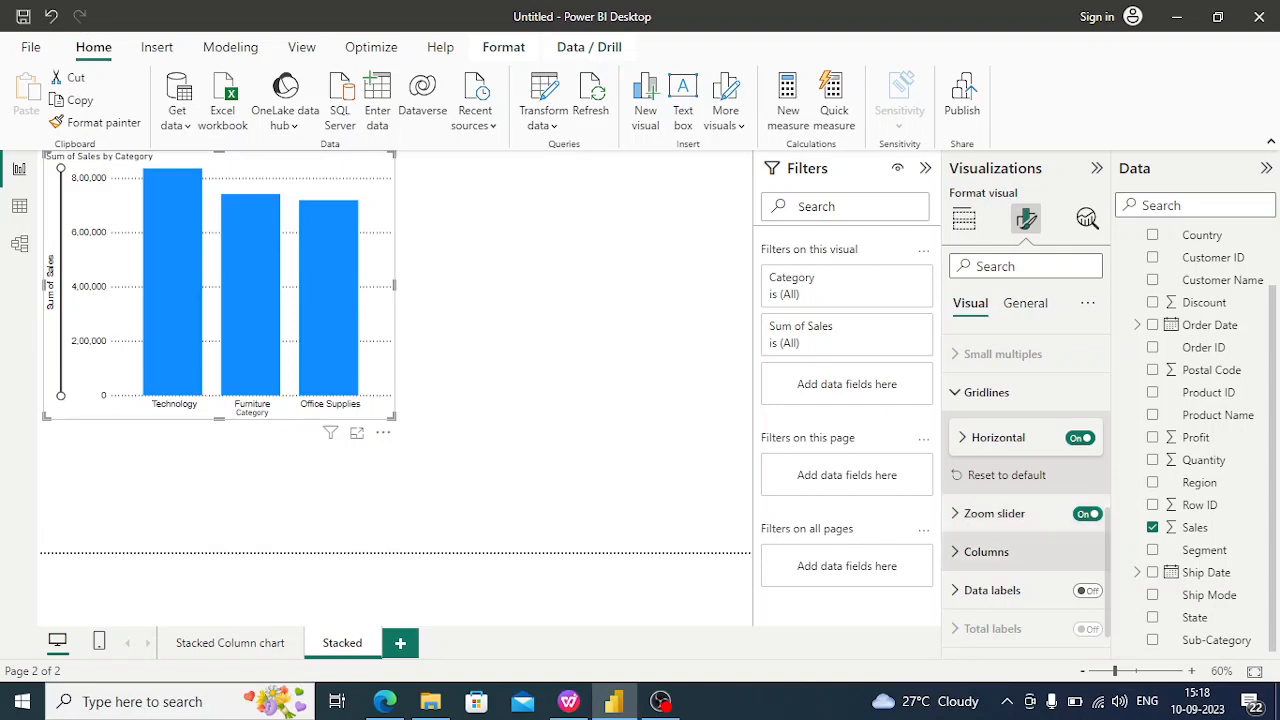
# - Show individual colour settings for all categories and set the default column colour to dark orange
pyautogui.click(986, 551)
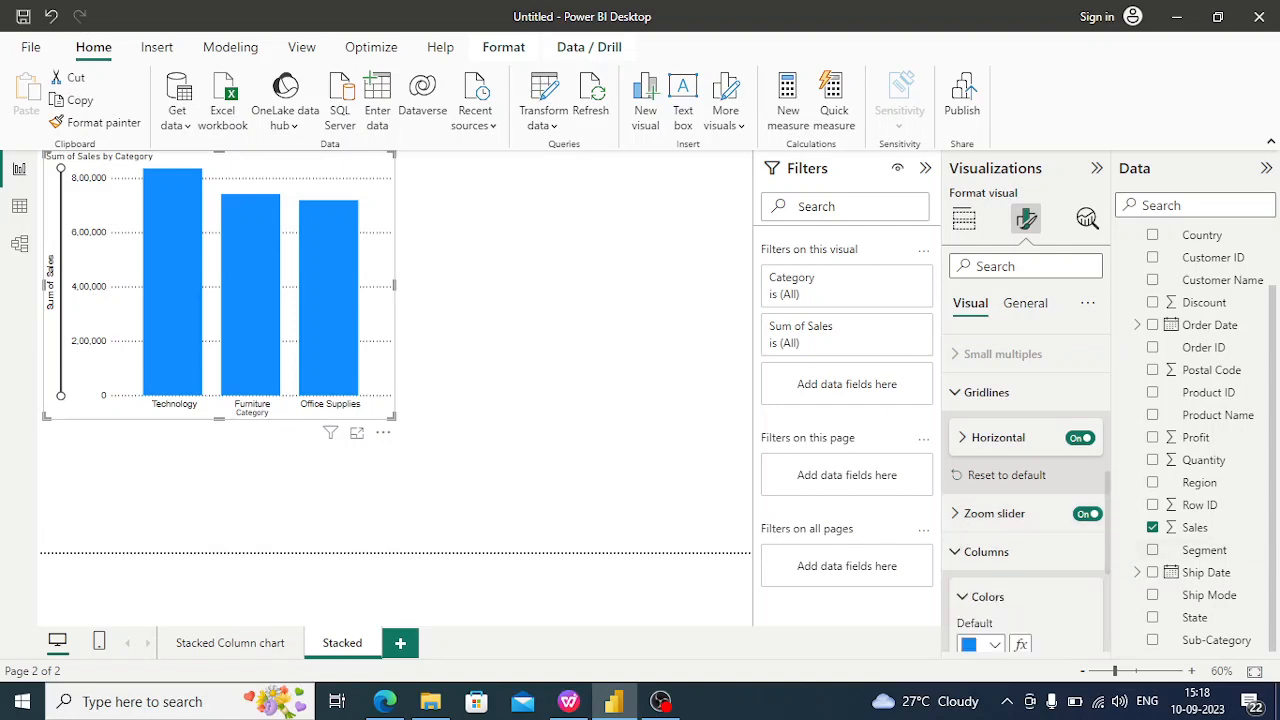
pyautogui.scroll(-3, 1025, 490)
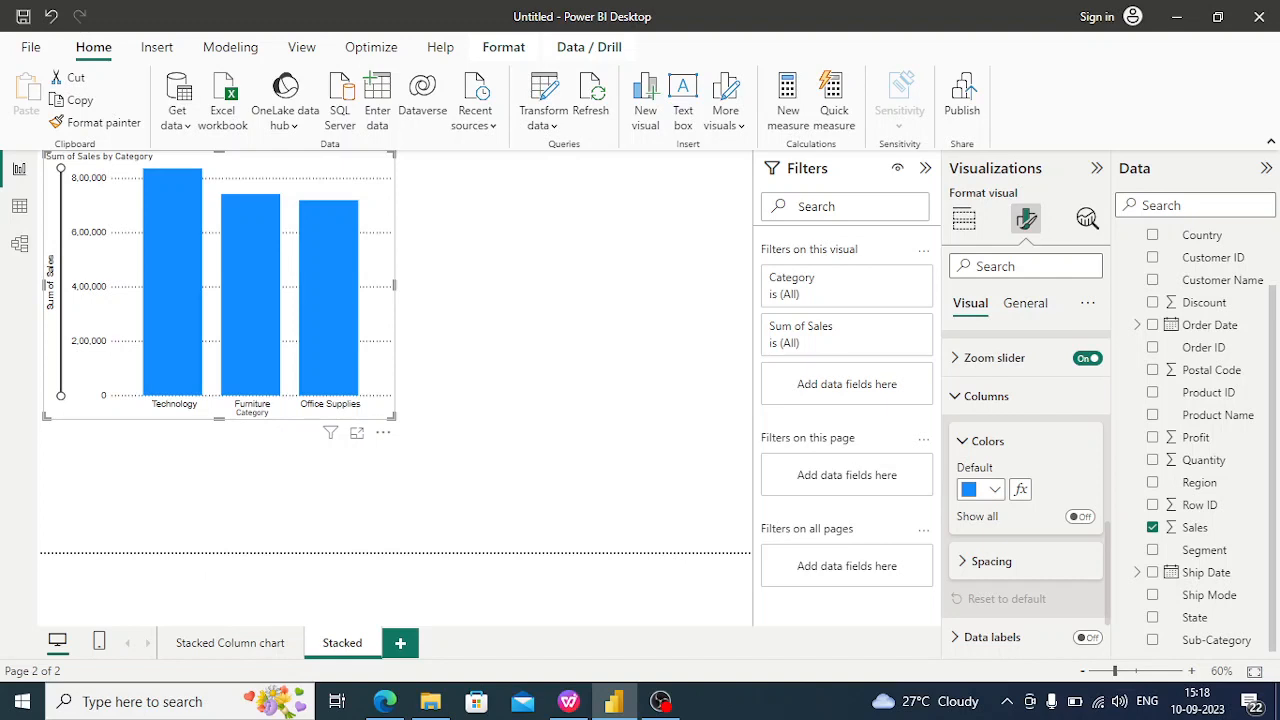
pyautogui.click(1079, 516)
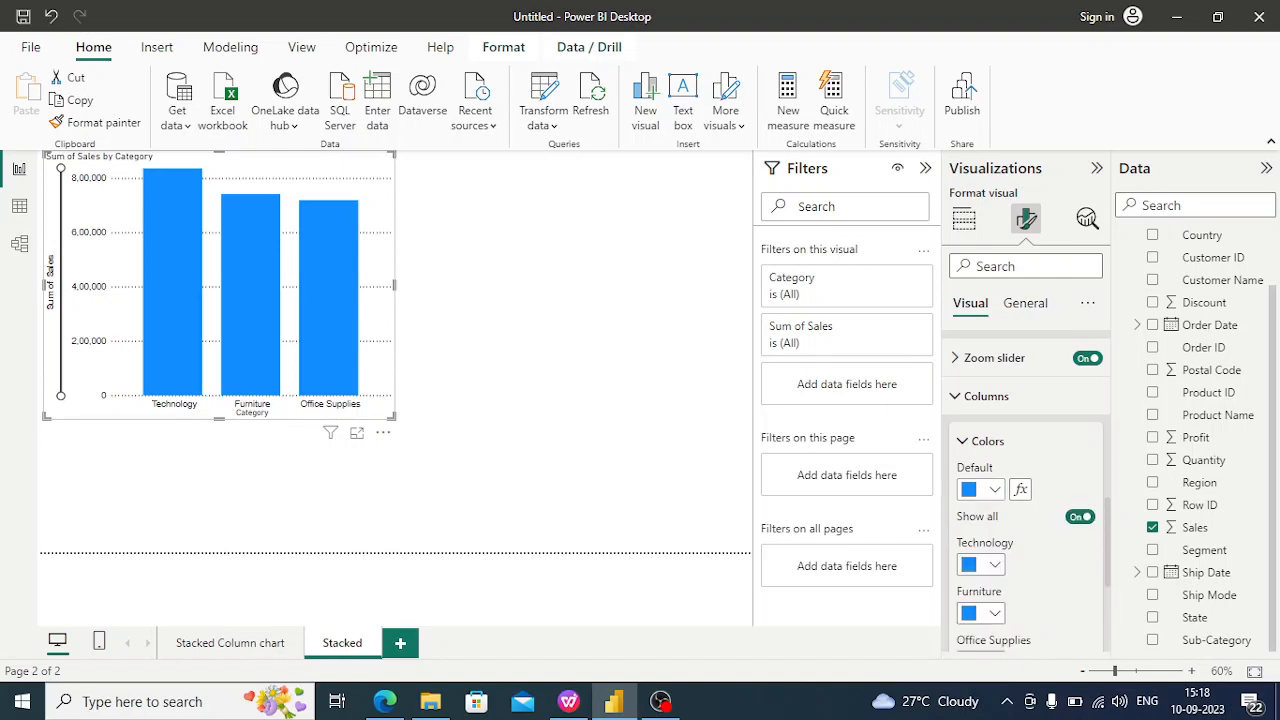
pyautogui.click(985, 489)
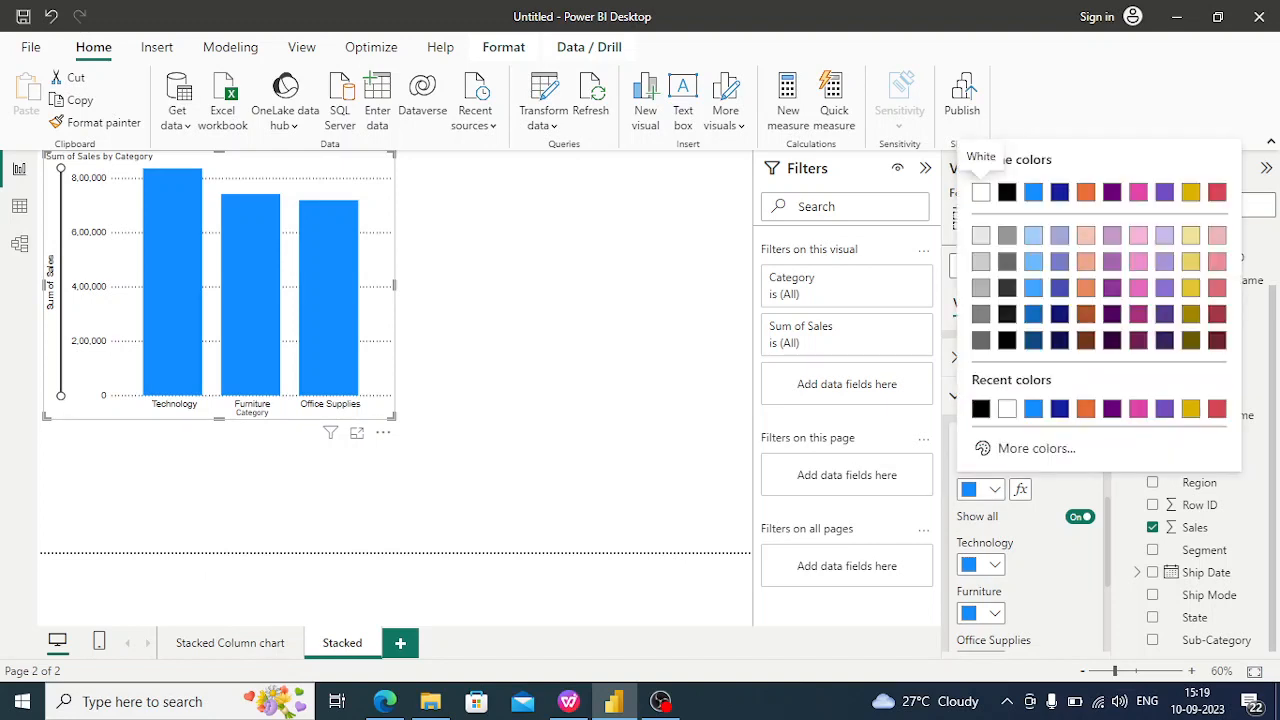
pyautogui.click(1085, 314)
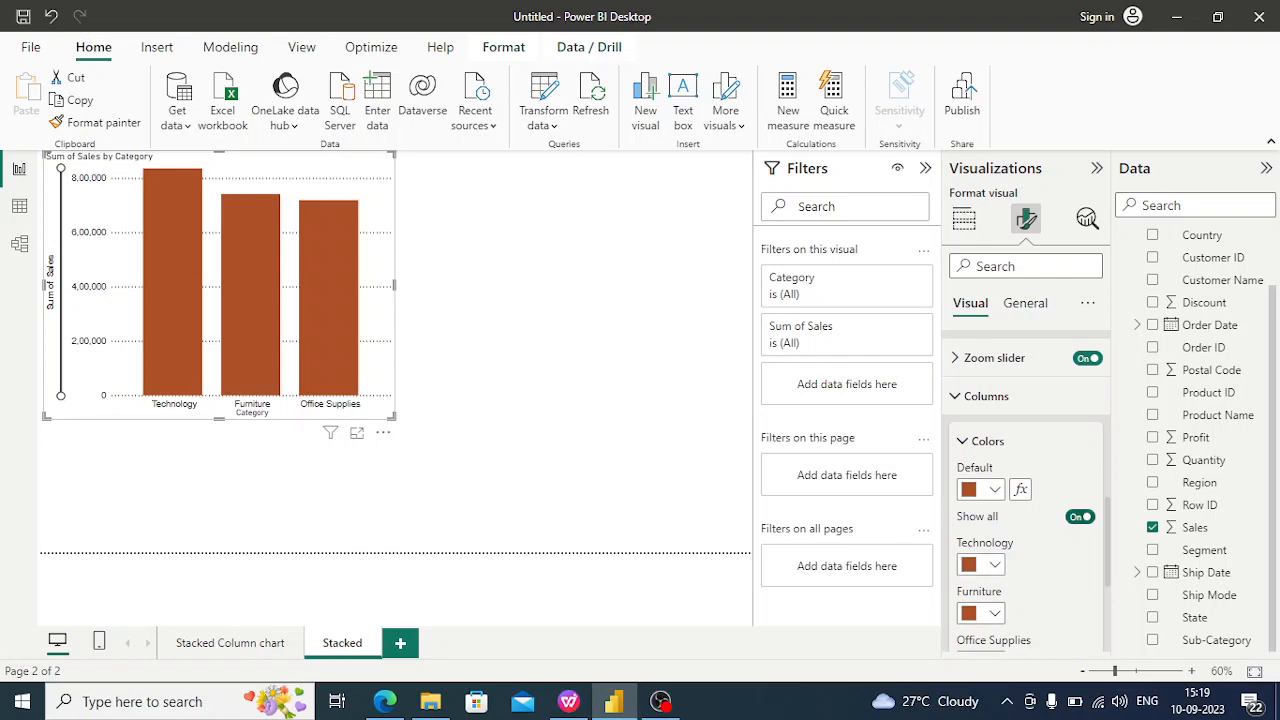
# - Colour the Furniture column yellow and the Office Supplies column dark purple
pyautogui.scroll(-2, 1026, 491)
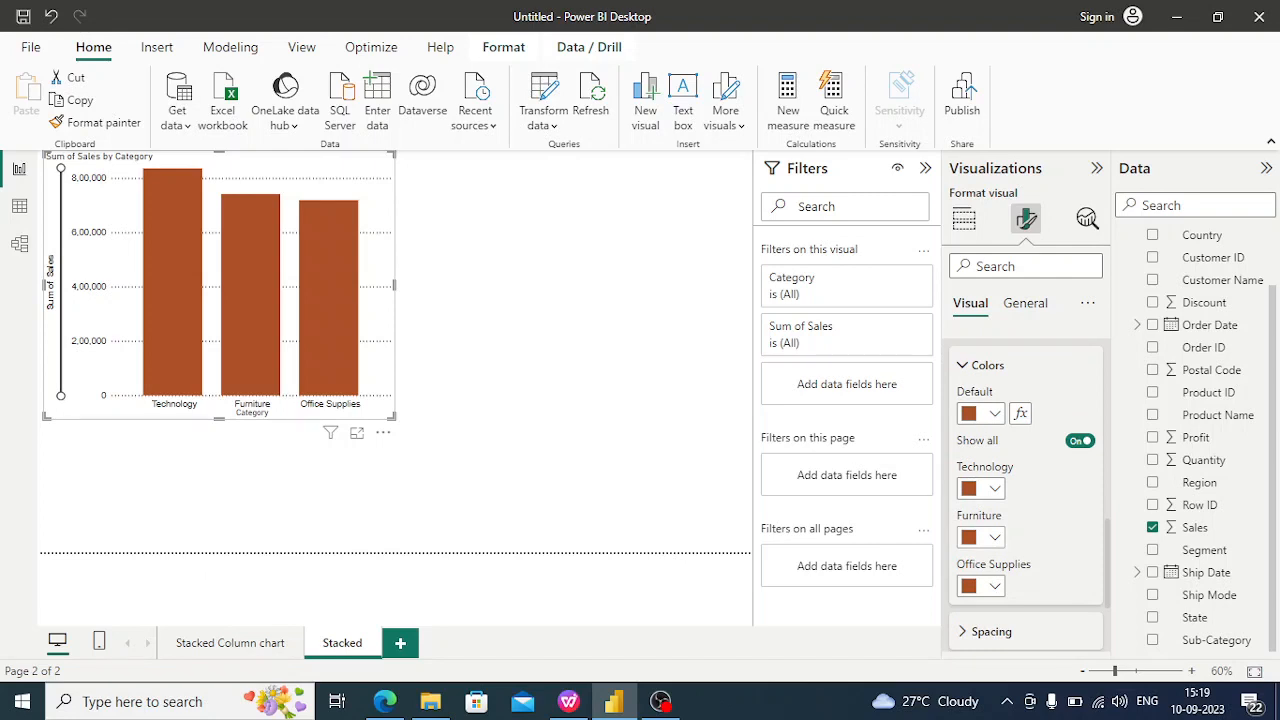
pyautogui.click(980, 537)
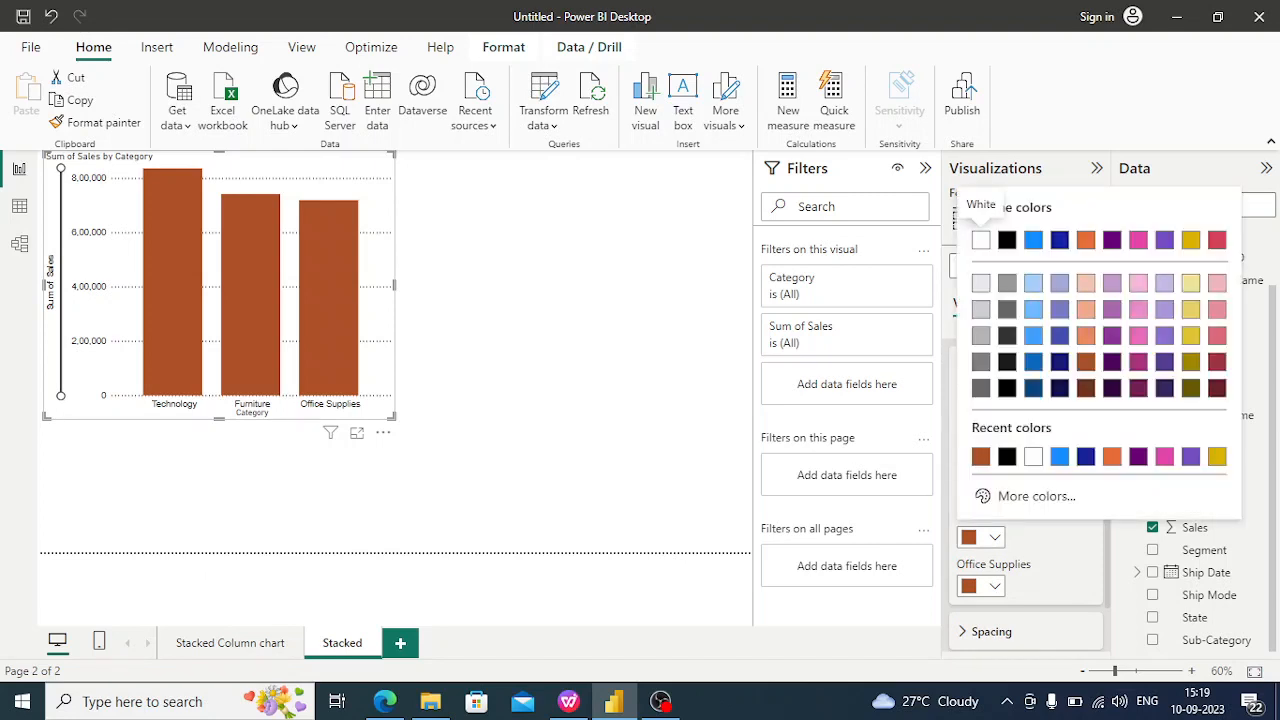
pyautogui.click(1190, 335)
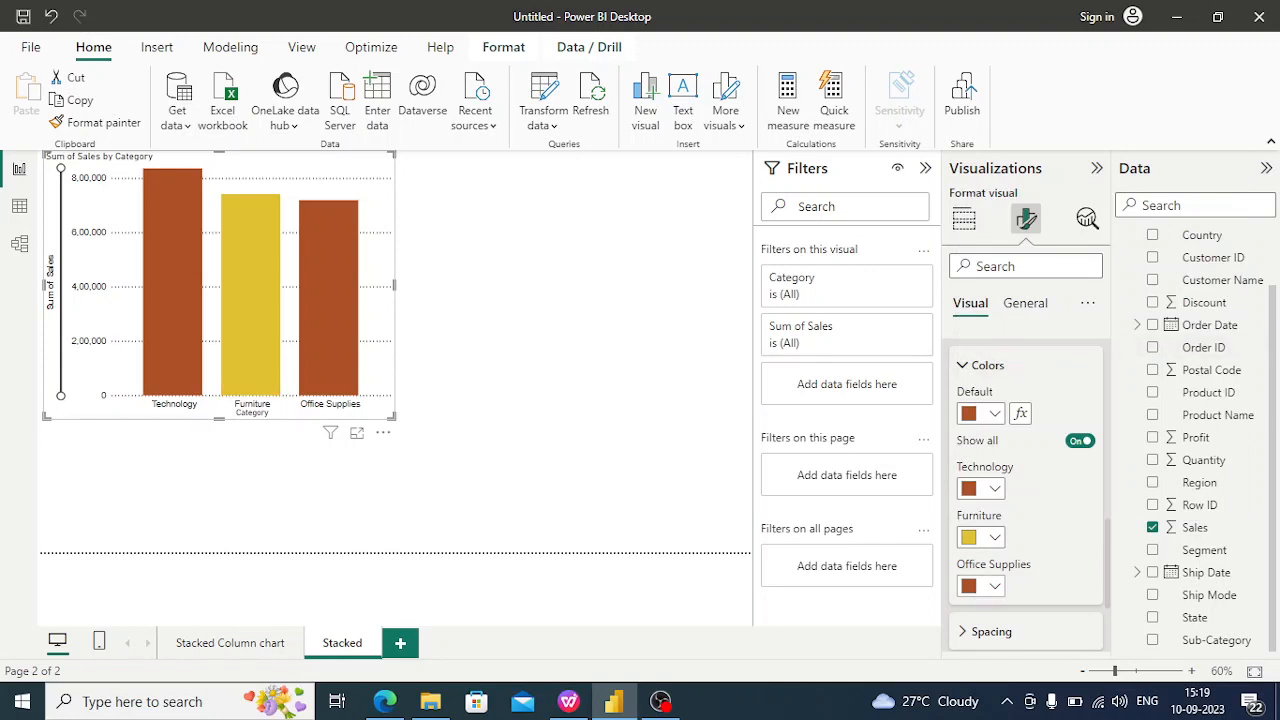
pyautogui.click(980, 586)
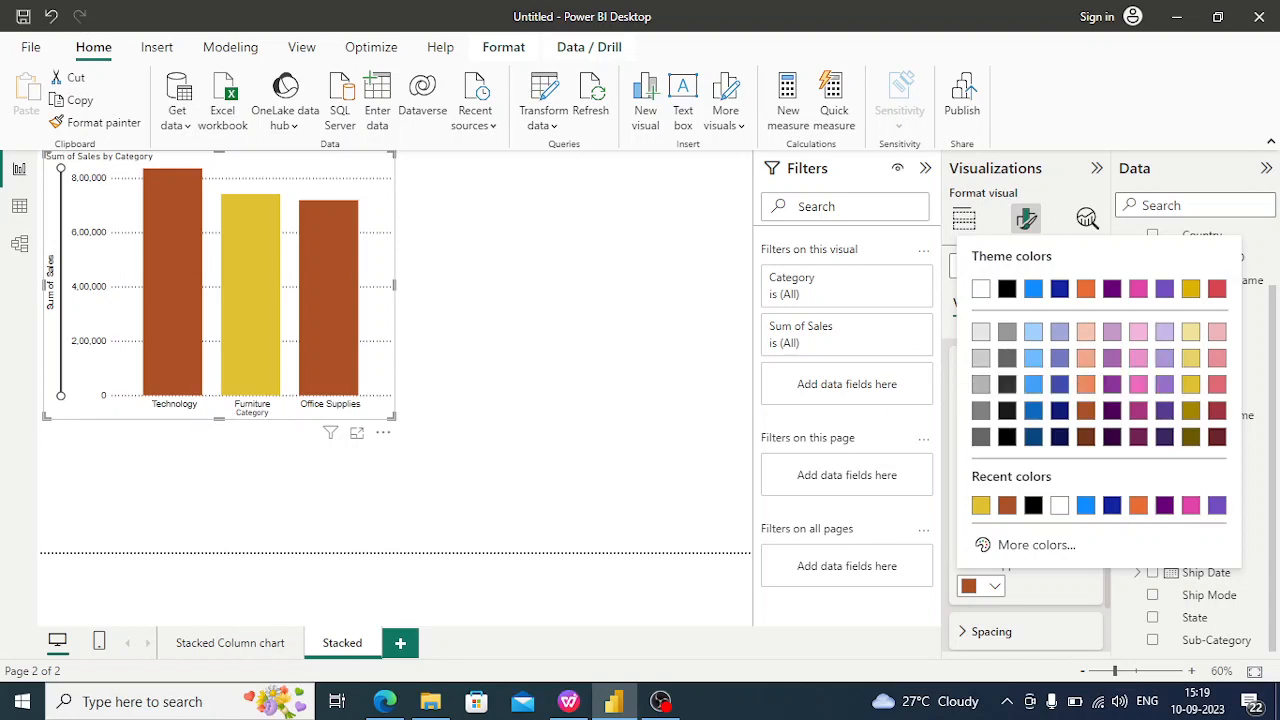
pyautogui.click(1112, 436)
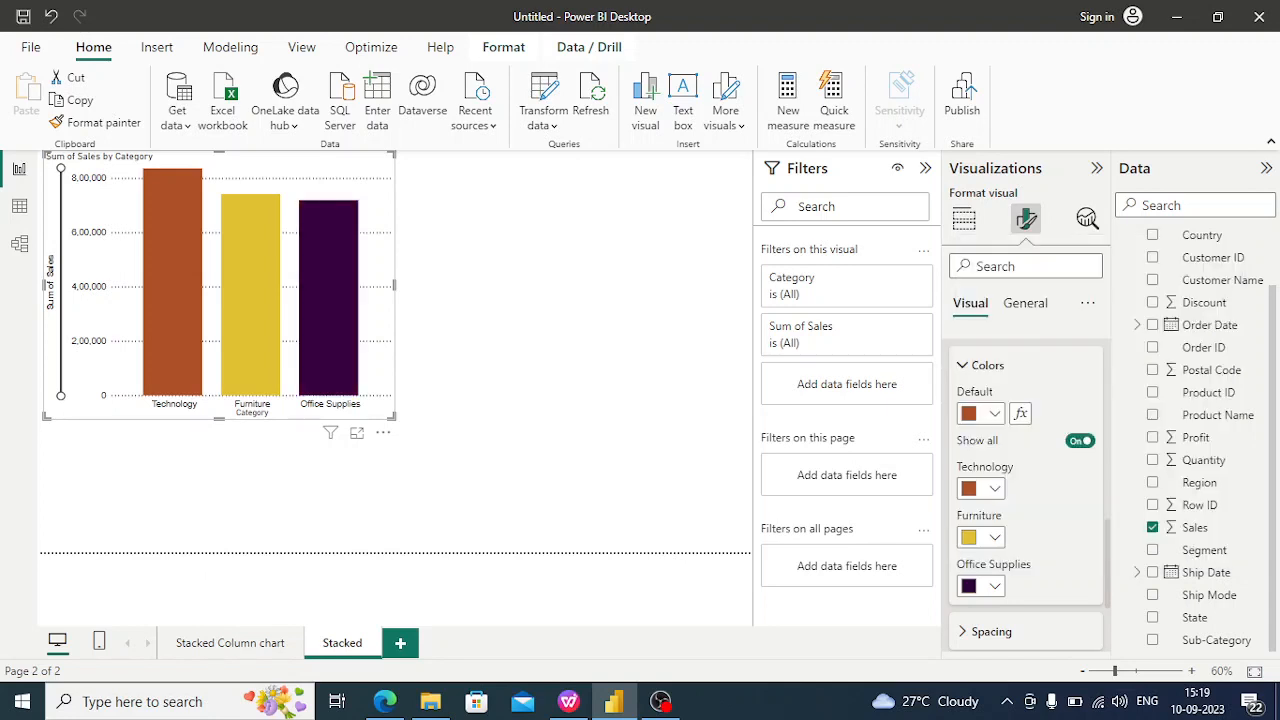
pyautogui.click(986, 365)
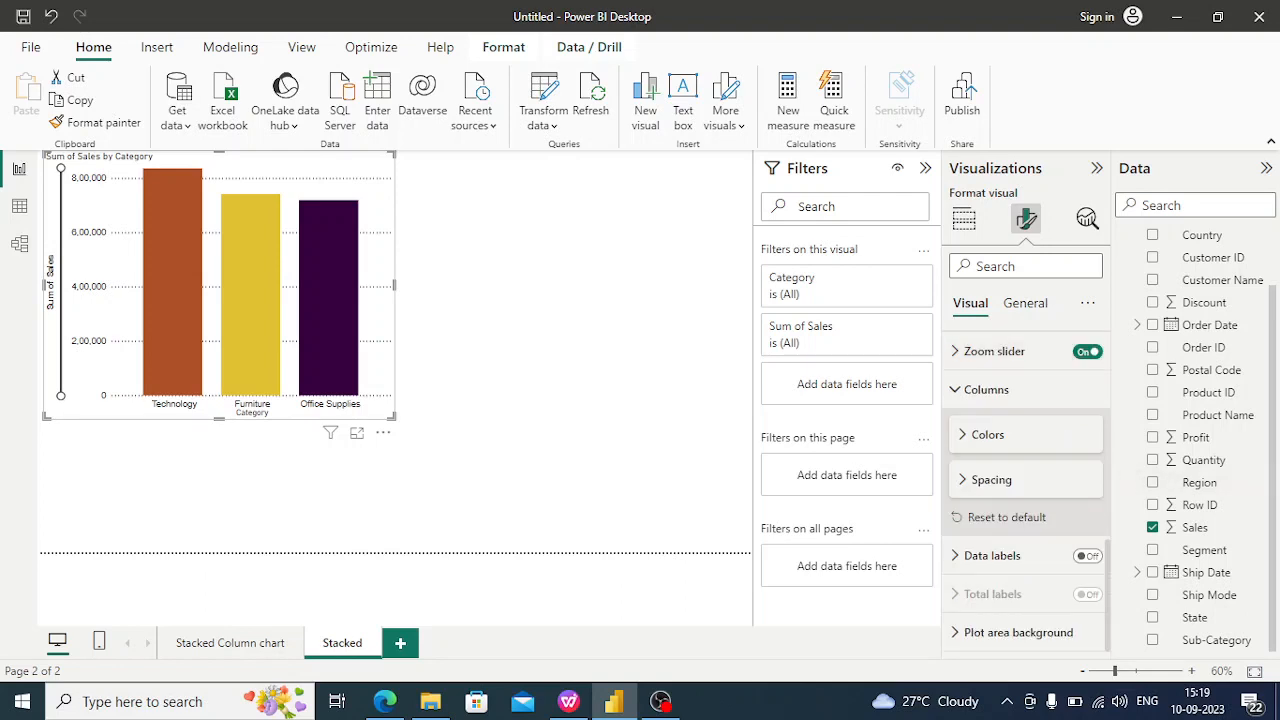
# - Check the column spacing options, then turn on the chart's data labels and open their settings
pyautogui.click(990, 480)
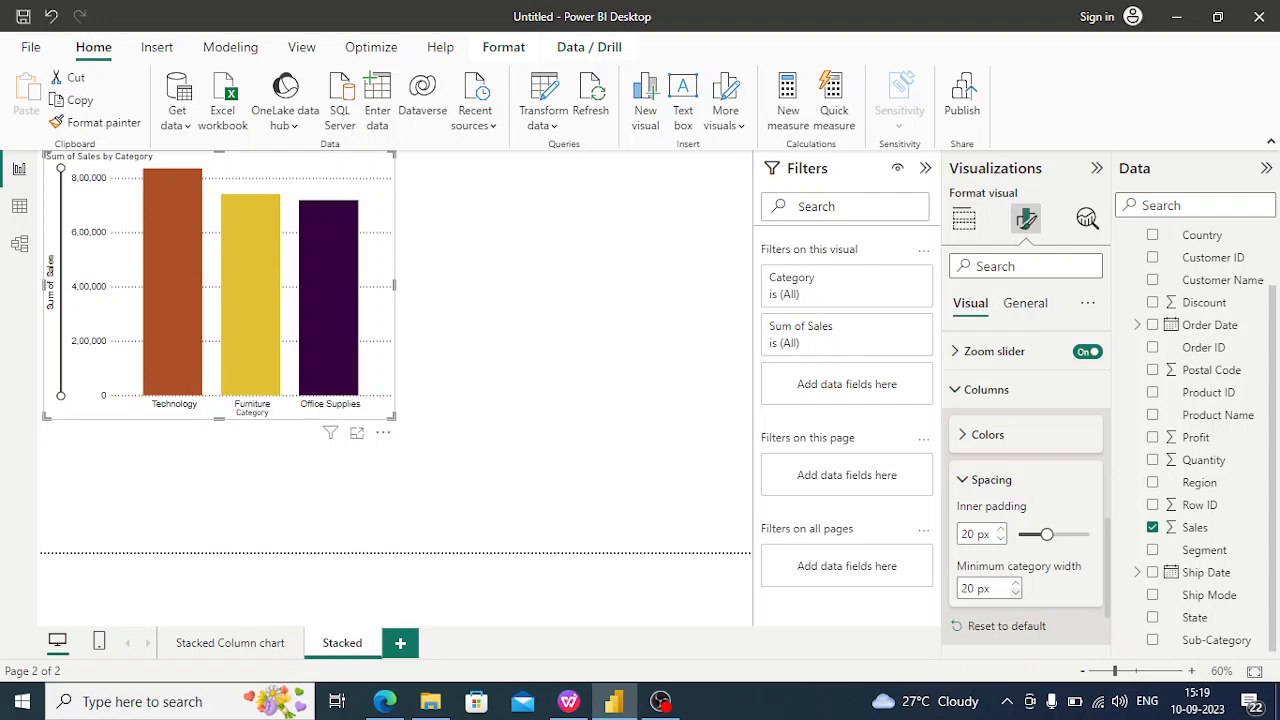
pyautogui.click(990, 480)
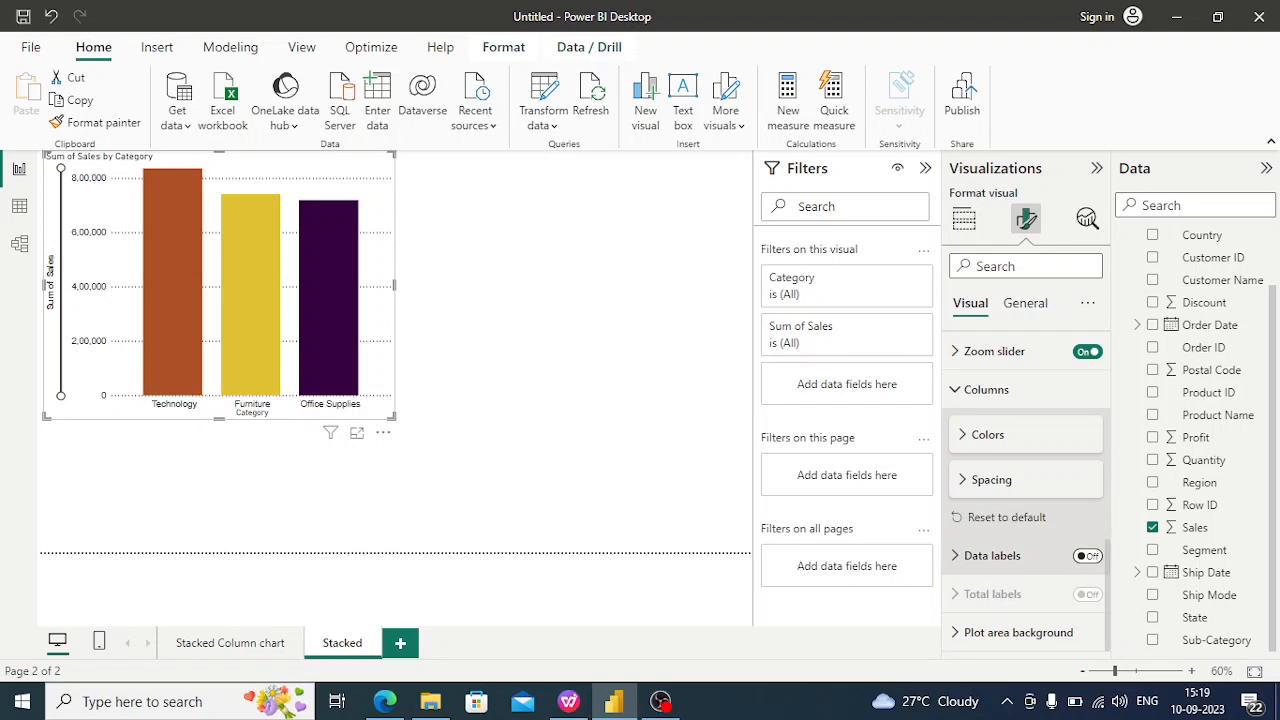
pyautogui.click(1087, 555)
pyautogui.click(992, 555)
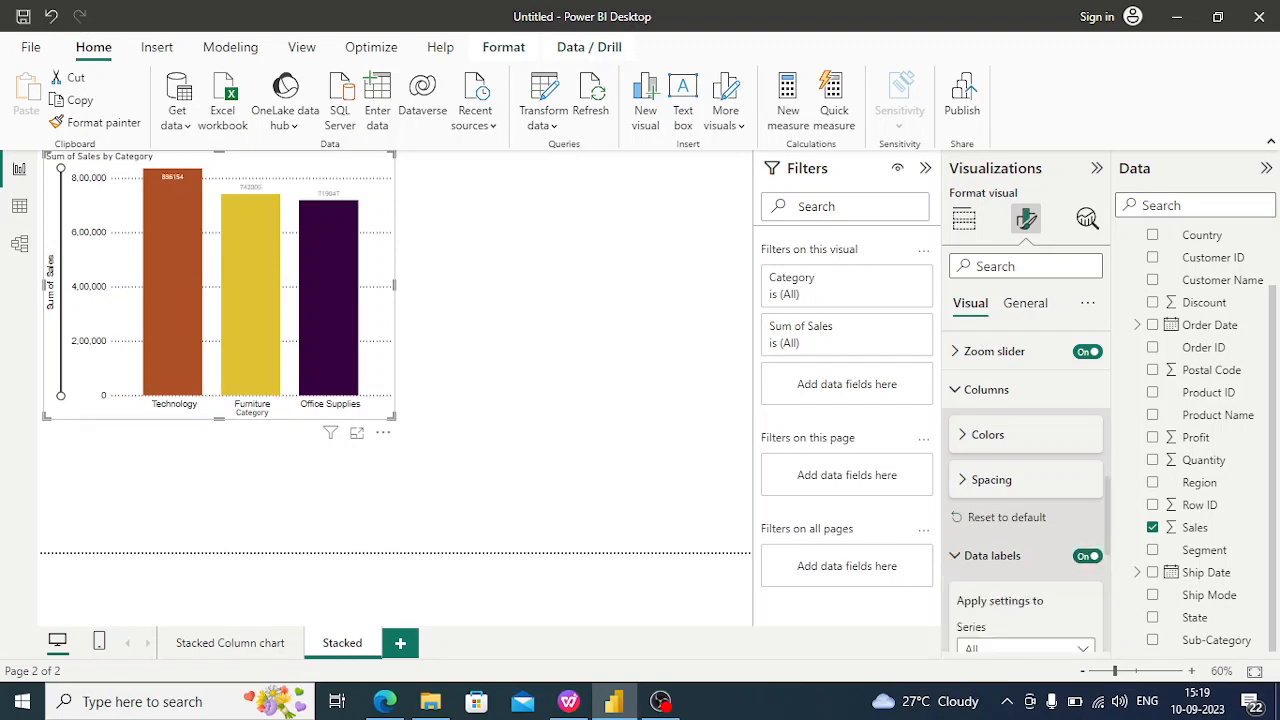
# - Set the font of the chart's data label values to Arial for all series
pyautogui.scroll(-3, 1025, 480)
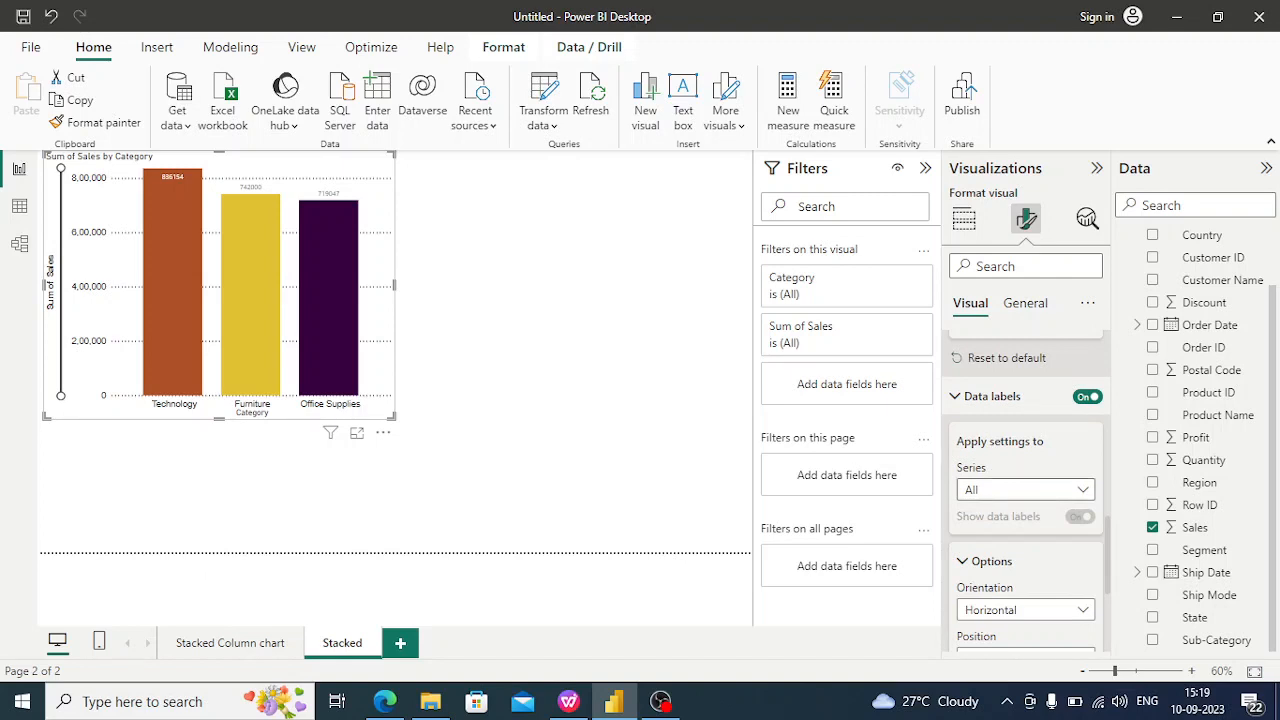
pyautogui.click(1025, 489)
pyautogui.click(1027, 490)
pyautogui.scroll(-4, 1026, 490)
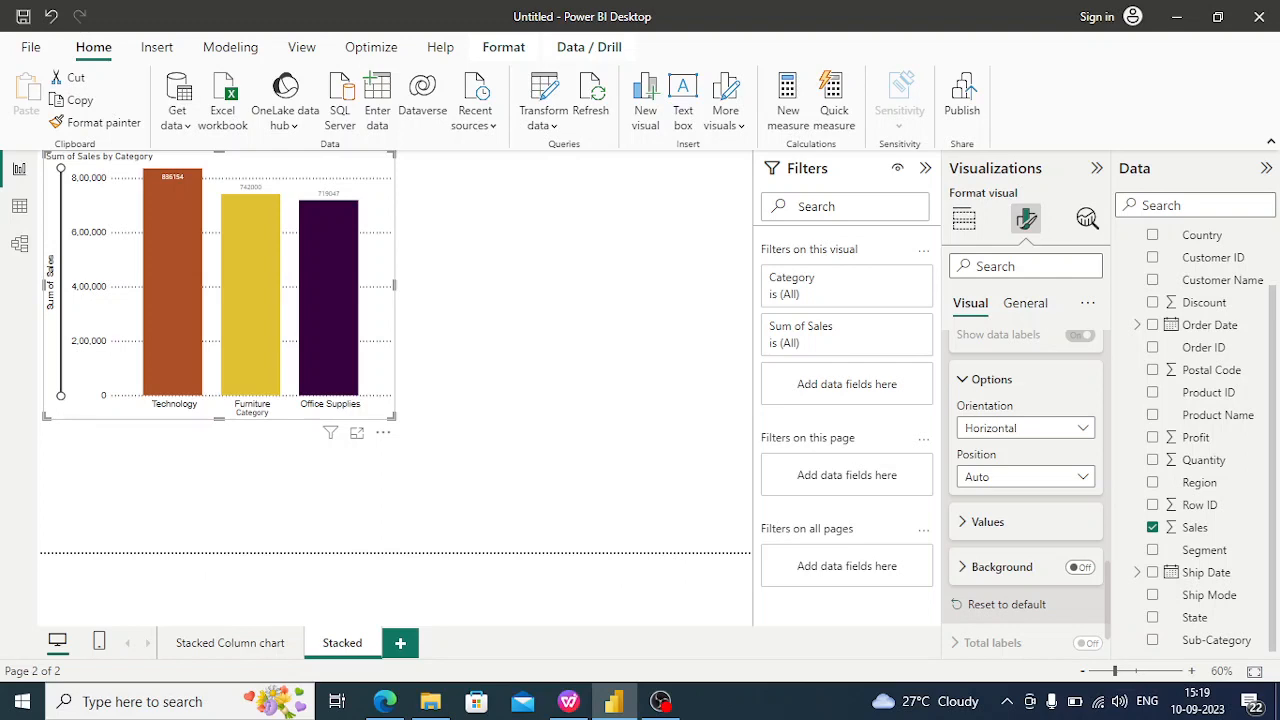
pyautogui.click(987, 522)
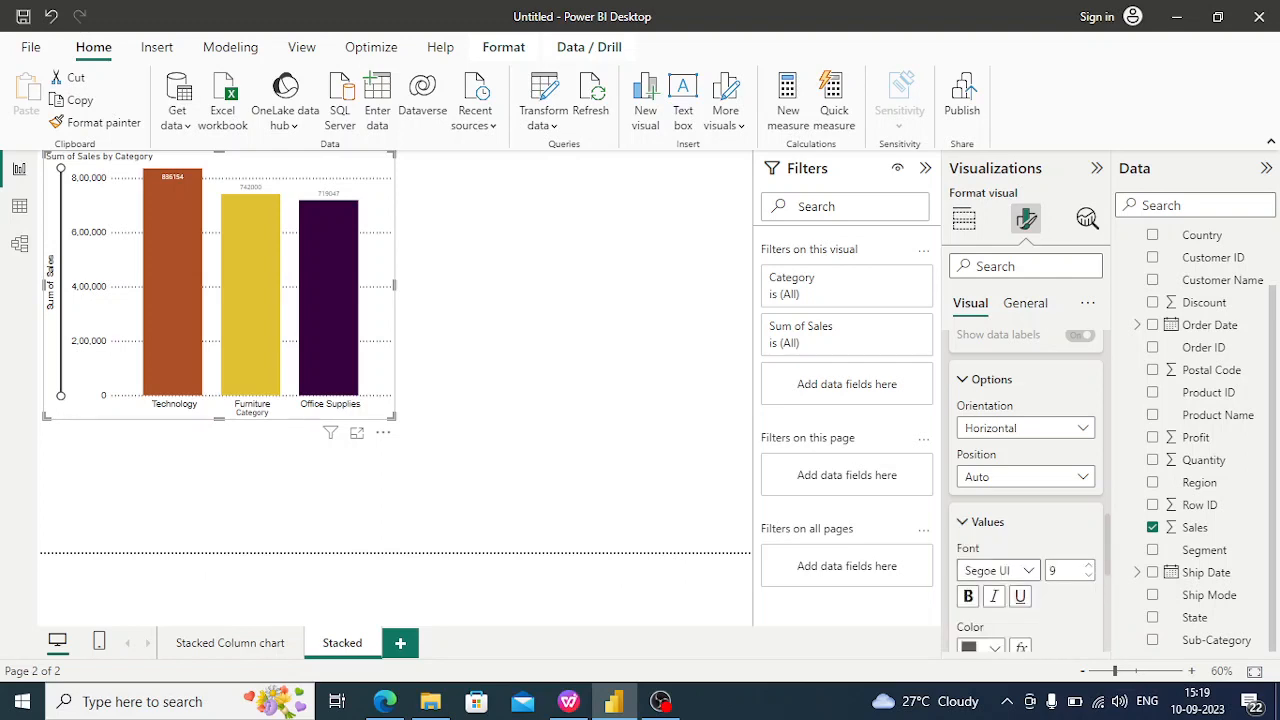
pyautogui.click(1028, 571)
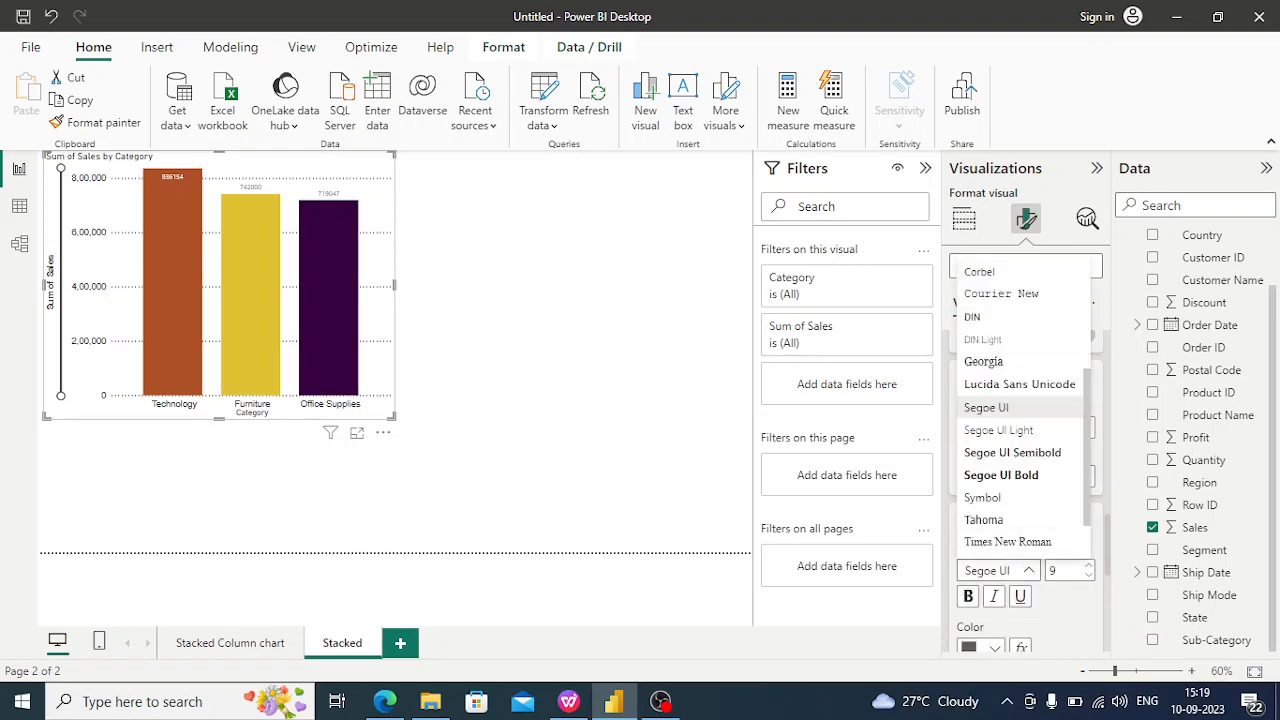
pyautogui.scroll(4, 1020, 407)
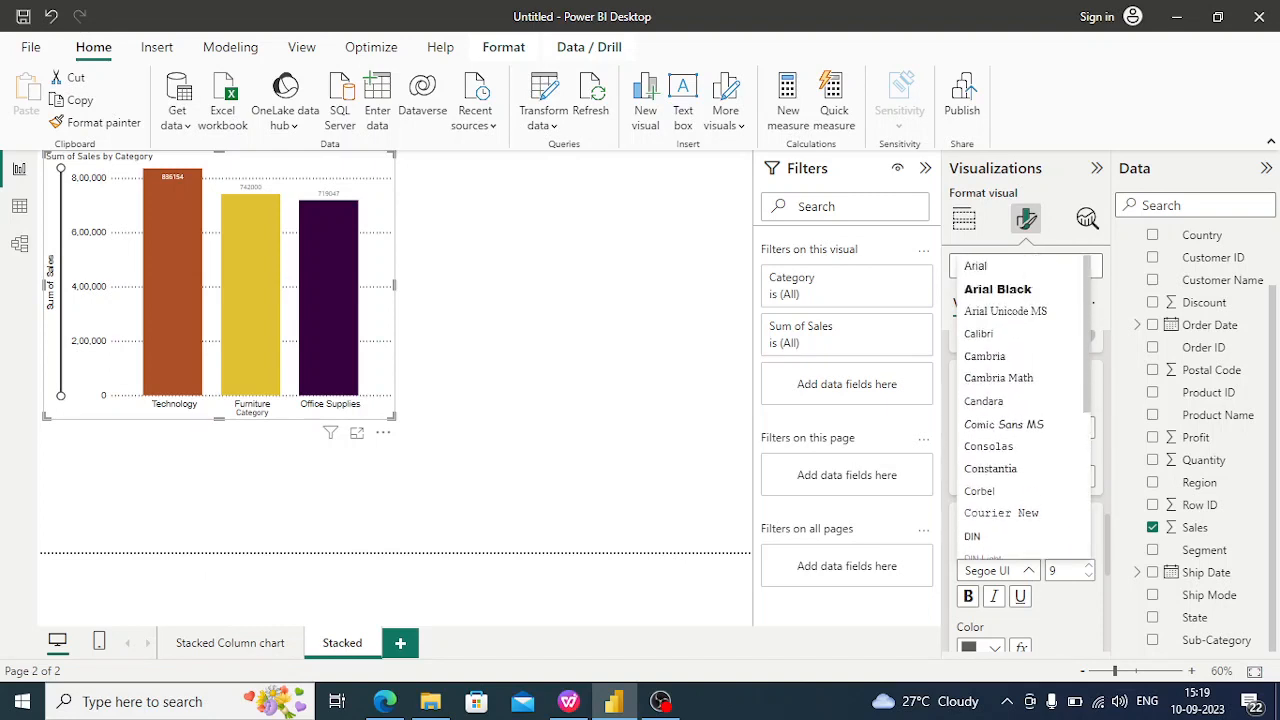
pyautogui.click(975, 266)
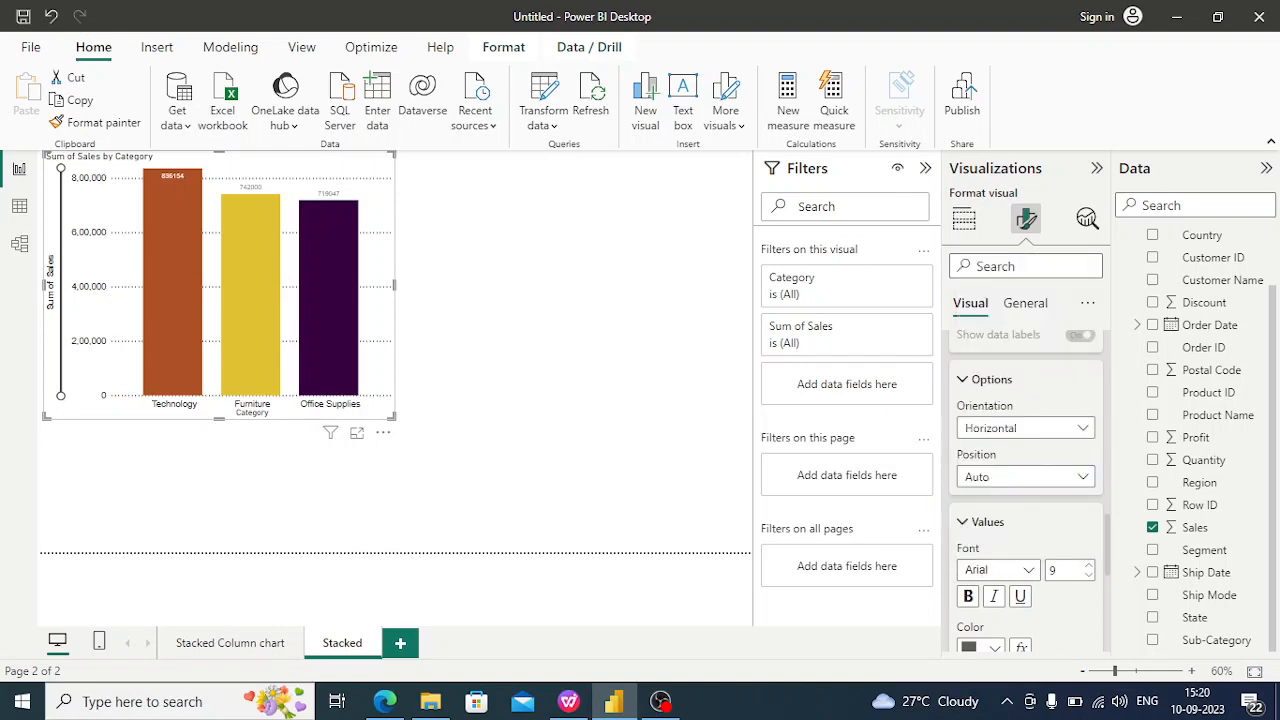
# - Set the data label values to font size 12 and colour them black
pyautogui.click(1088, 565)
pyautogui.click(1088, 565)
pyautogui.click(1088, 565)
pyautogui.click(1088, 565)
pyautogui.click(1088, 574)
pyautogui.click(982, 647)
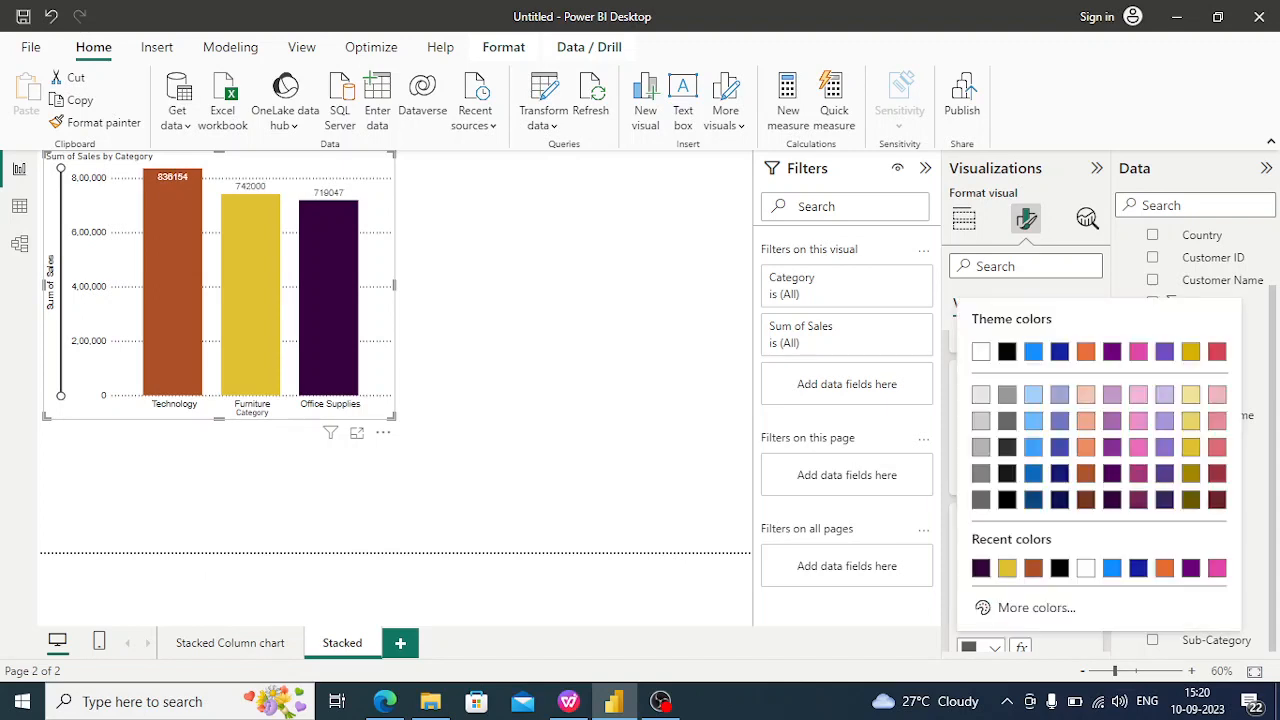
pyautogui.click(1006, 351)
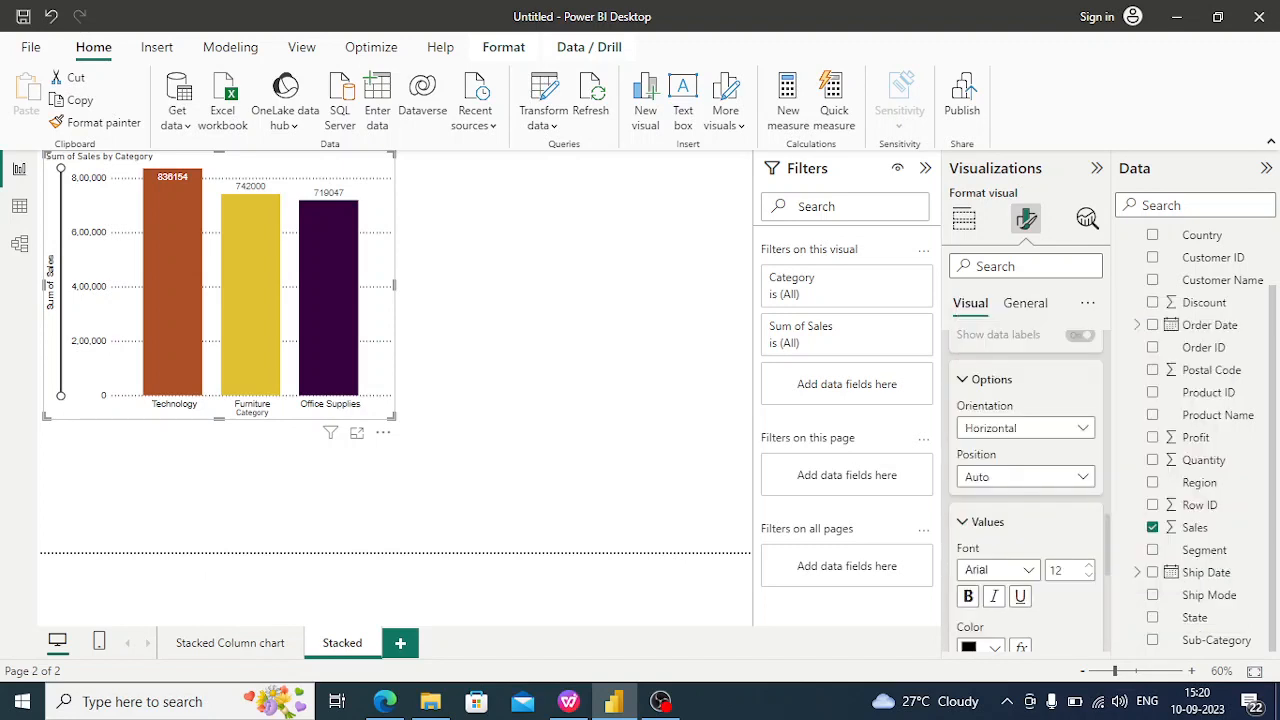
pyautogui.click(963, 380)
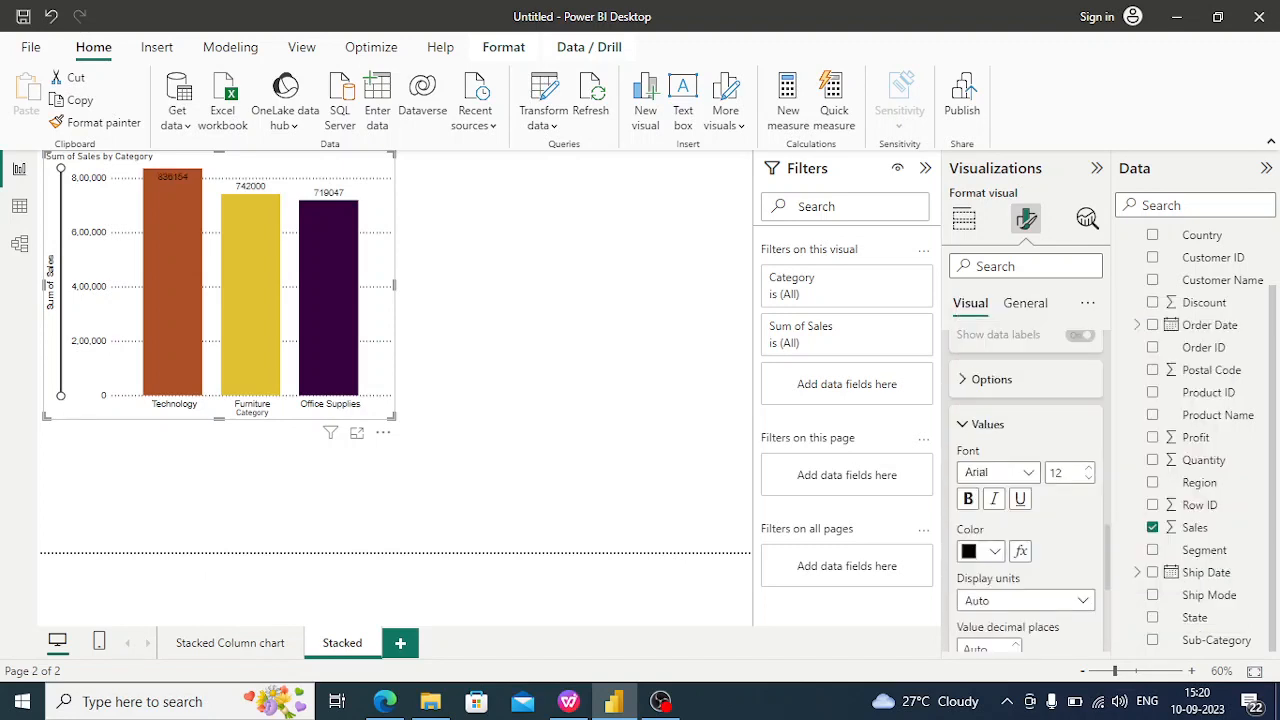
pyautogui.scroll(-3, 1025, 490)
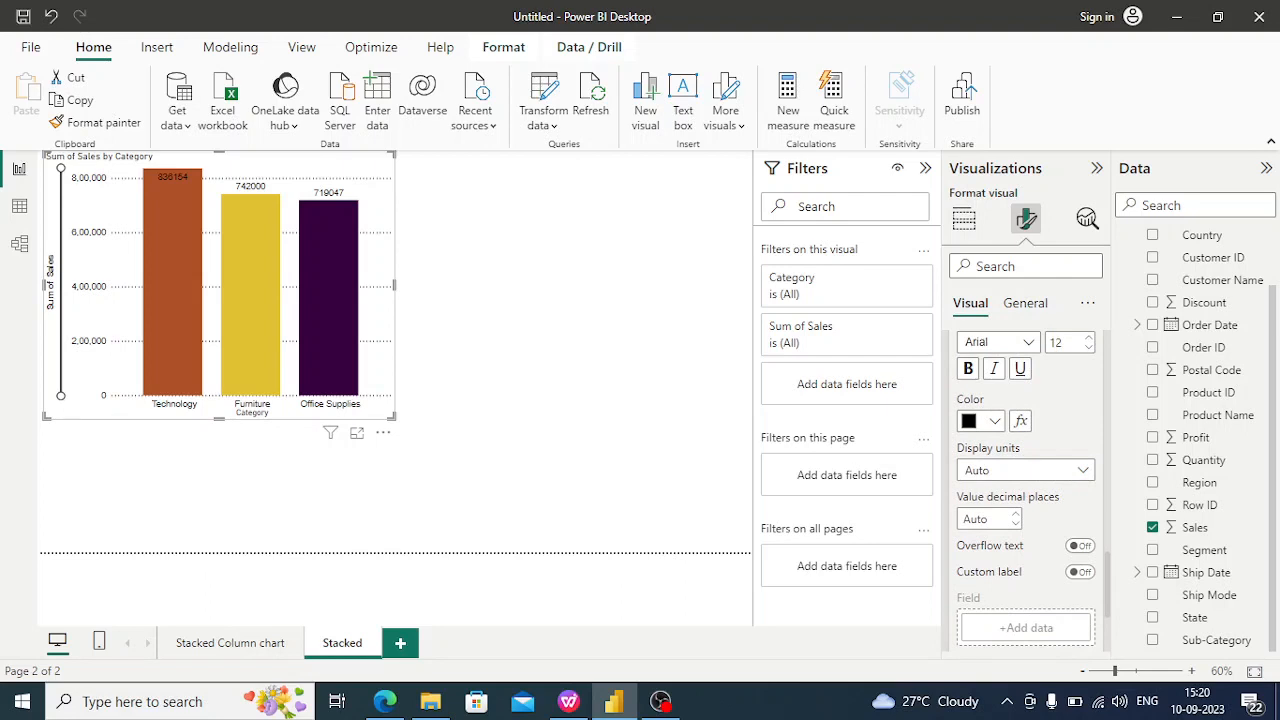
pyautogui.scroll(-1, 1025, 480)
pyautogui.scroll(-3, 1025, 490)
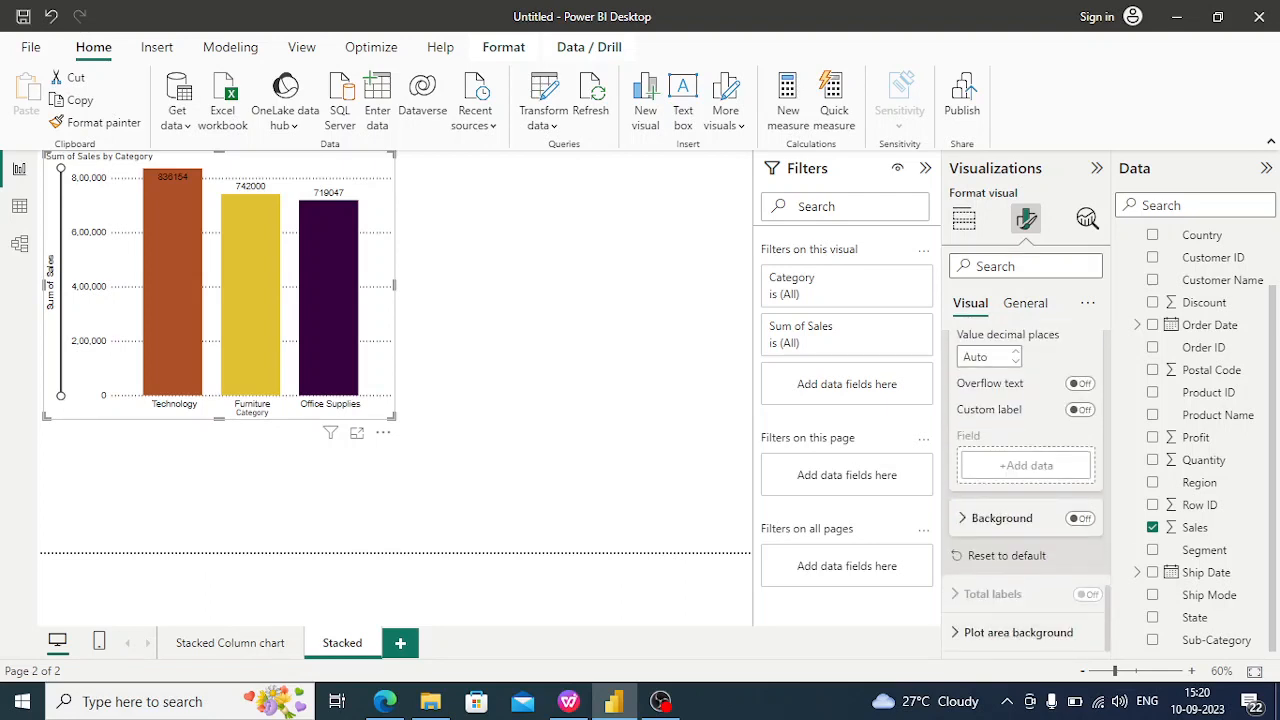
# - Change the chart's title text to "Sales By Category" and collapse the title settings
pyautogui.click(1025, 302)
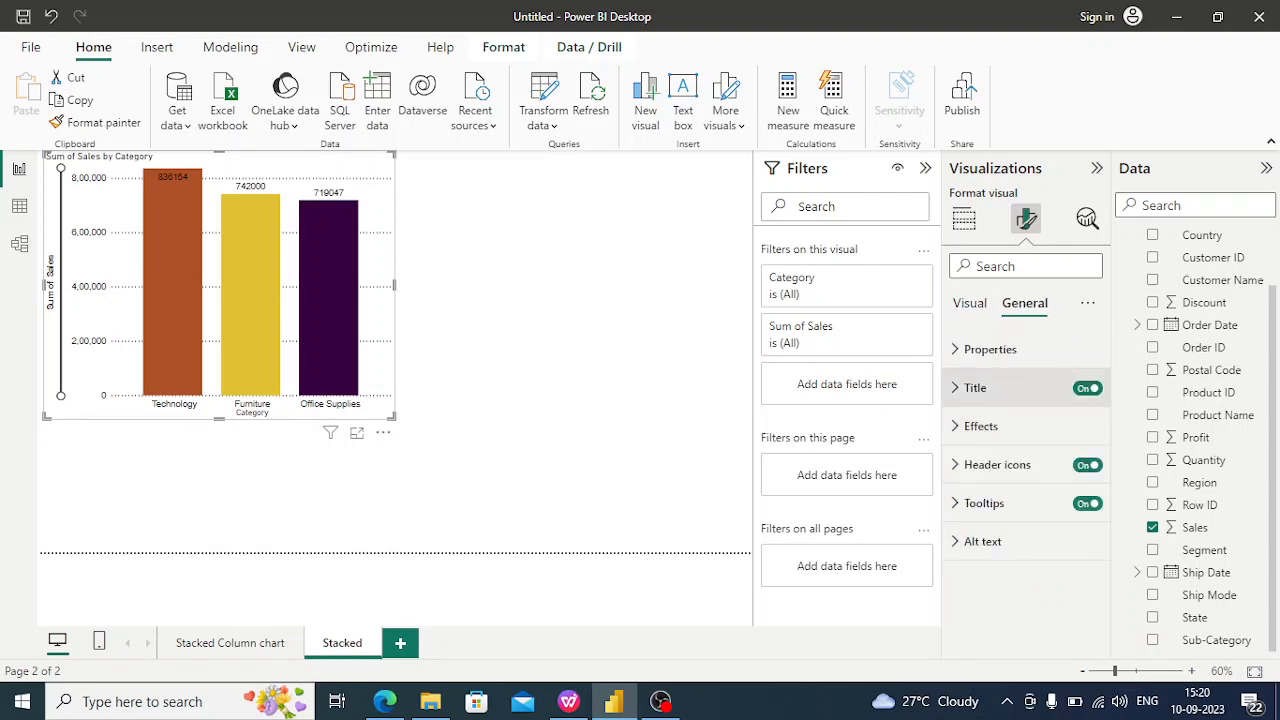
pyautogui.click(975, 387)
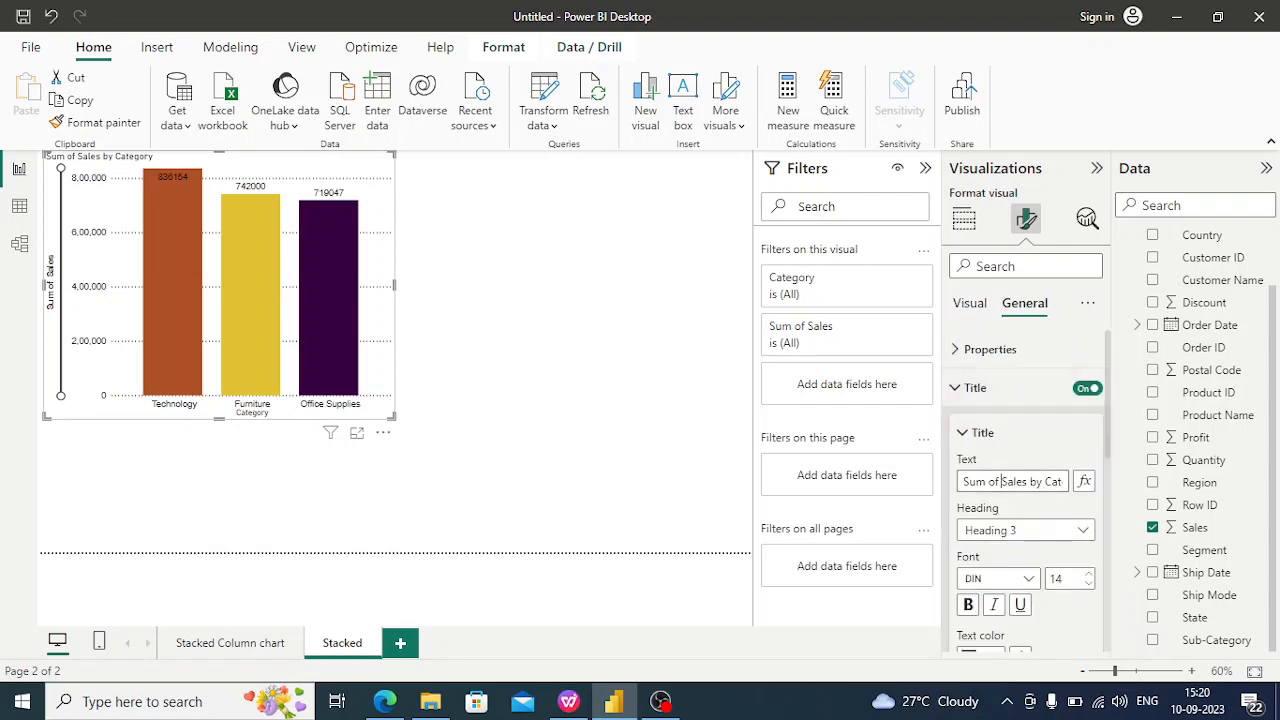
pyautogui.tripleClick(1001, 481)
pyautogui.press('BackSpace')
pyautogui.write('S')
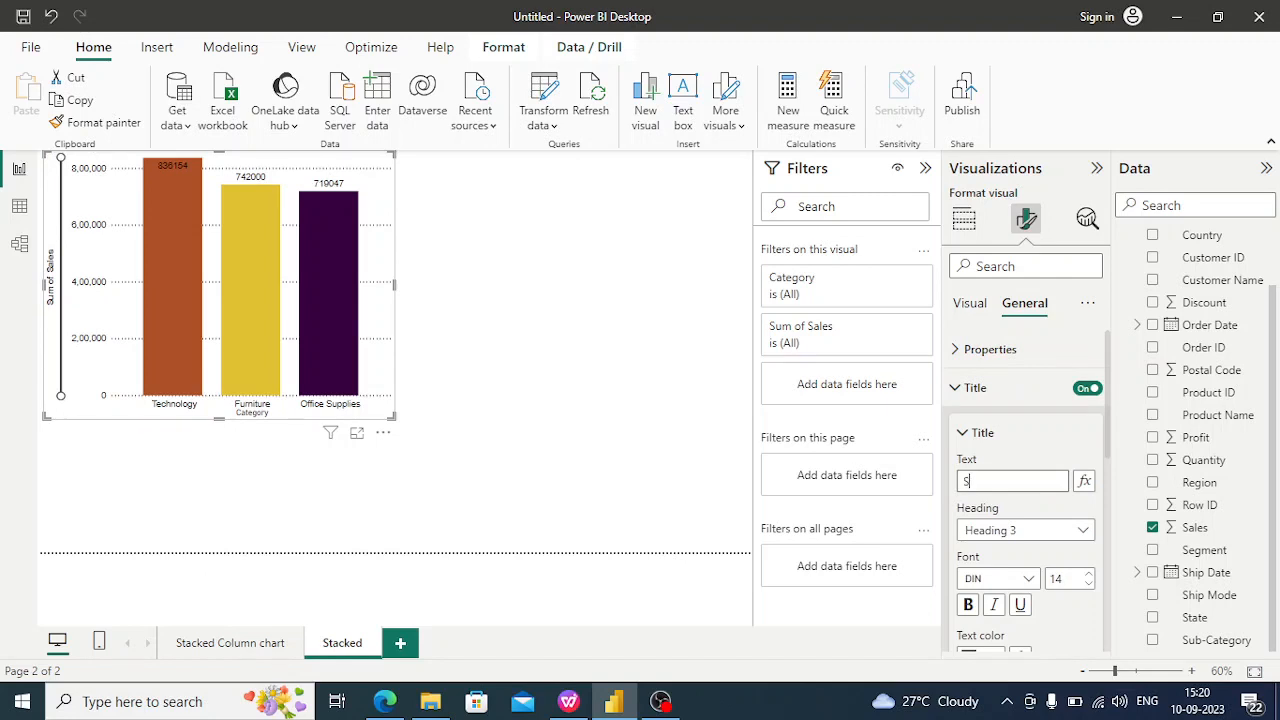
pyautogui.write('al')
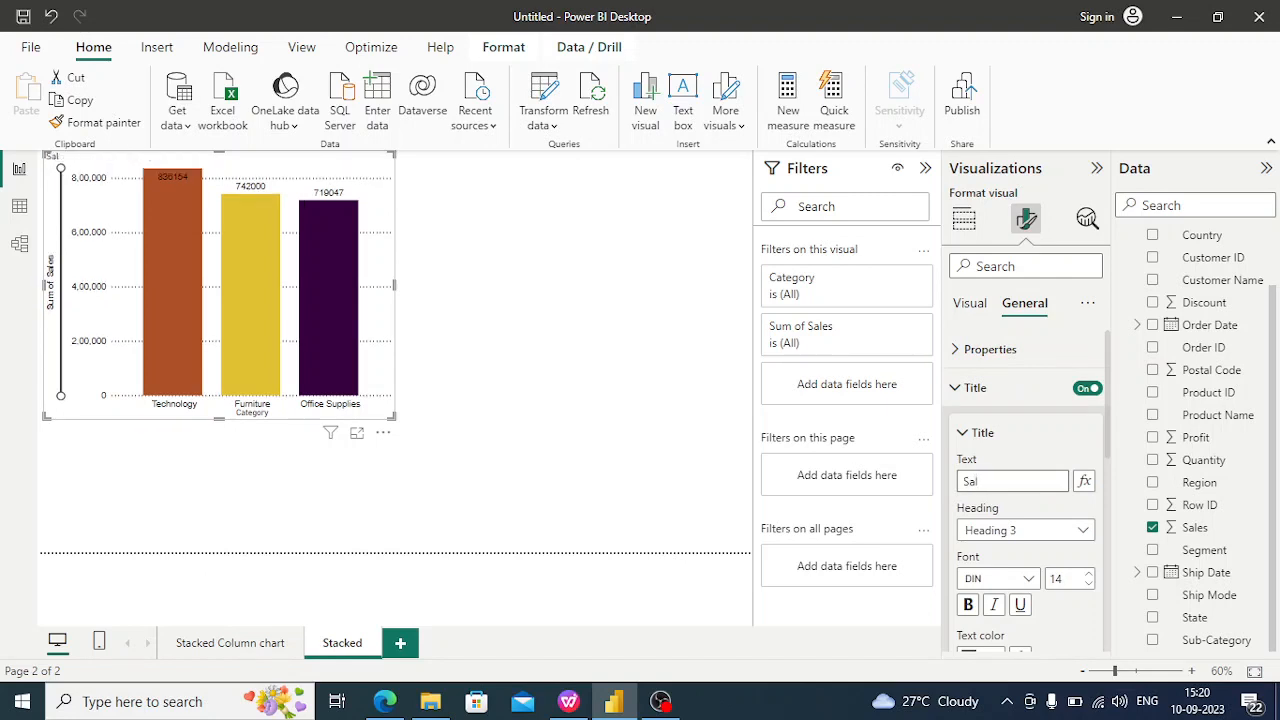
pyautogui.write('les ByCategory')
pyautogui.click(963, 433)
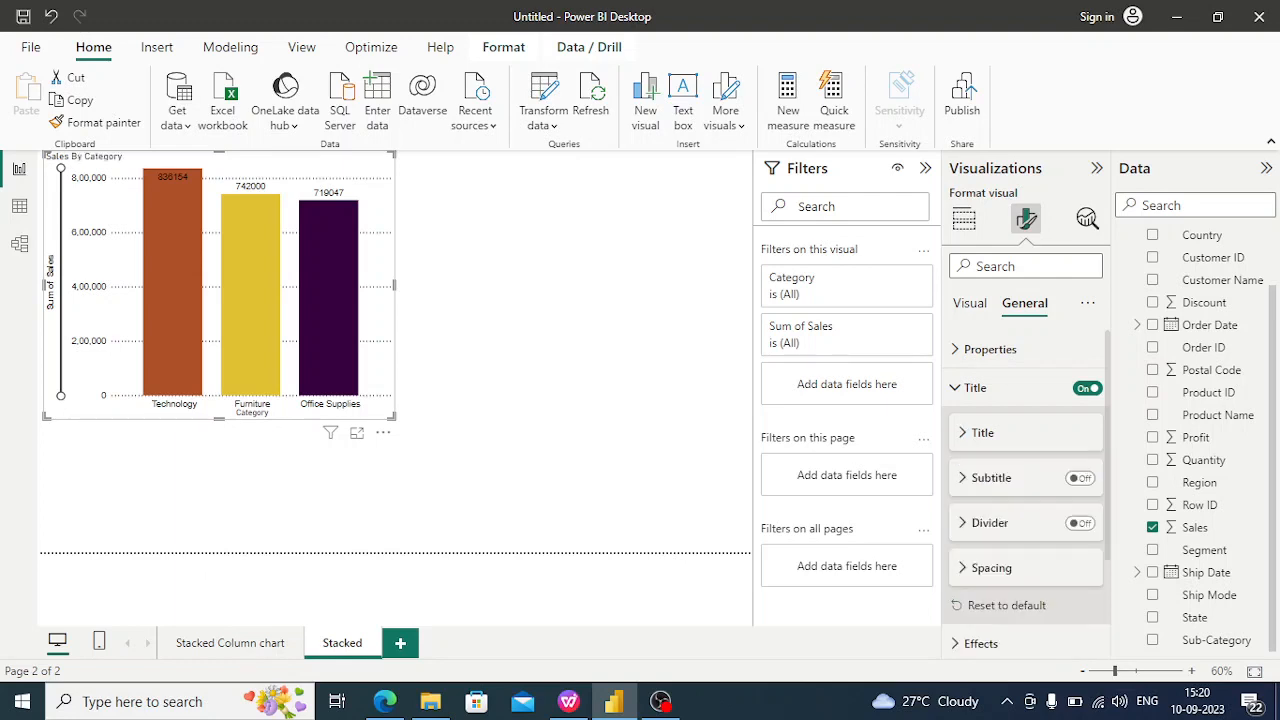
# - Make the chart slightly wider and taller, then highlight the Furniture column and clear the highlight
pyautogui.click(540, 380)
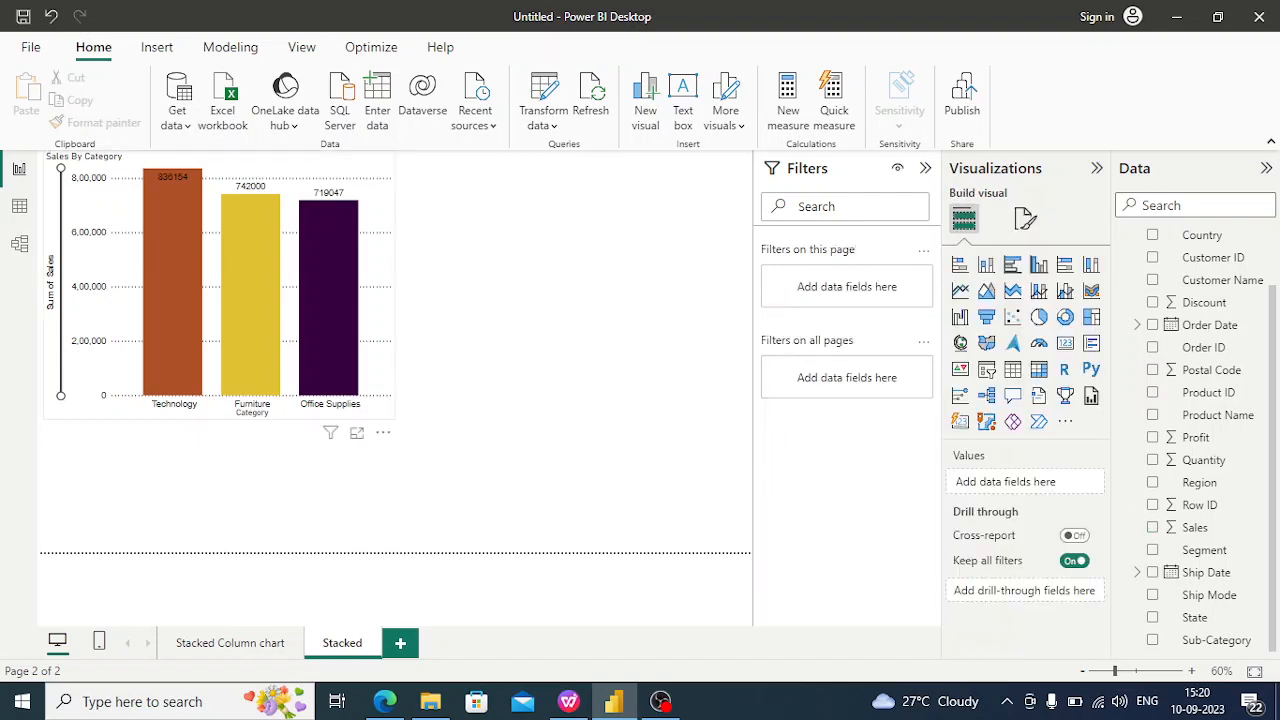
pyautogui.click(376, 250)
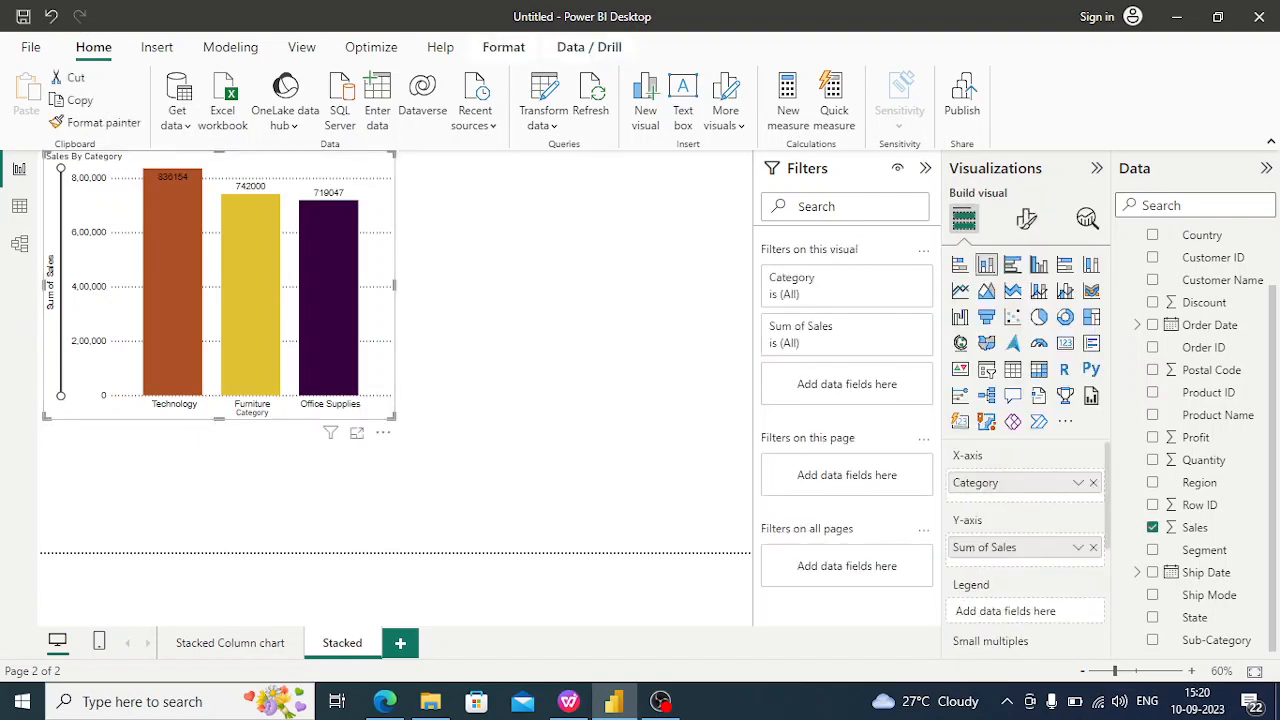
pyautogui.moveTo(394, 285); pyautogui.dragTo(462, 285)
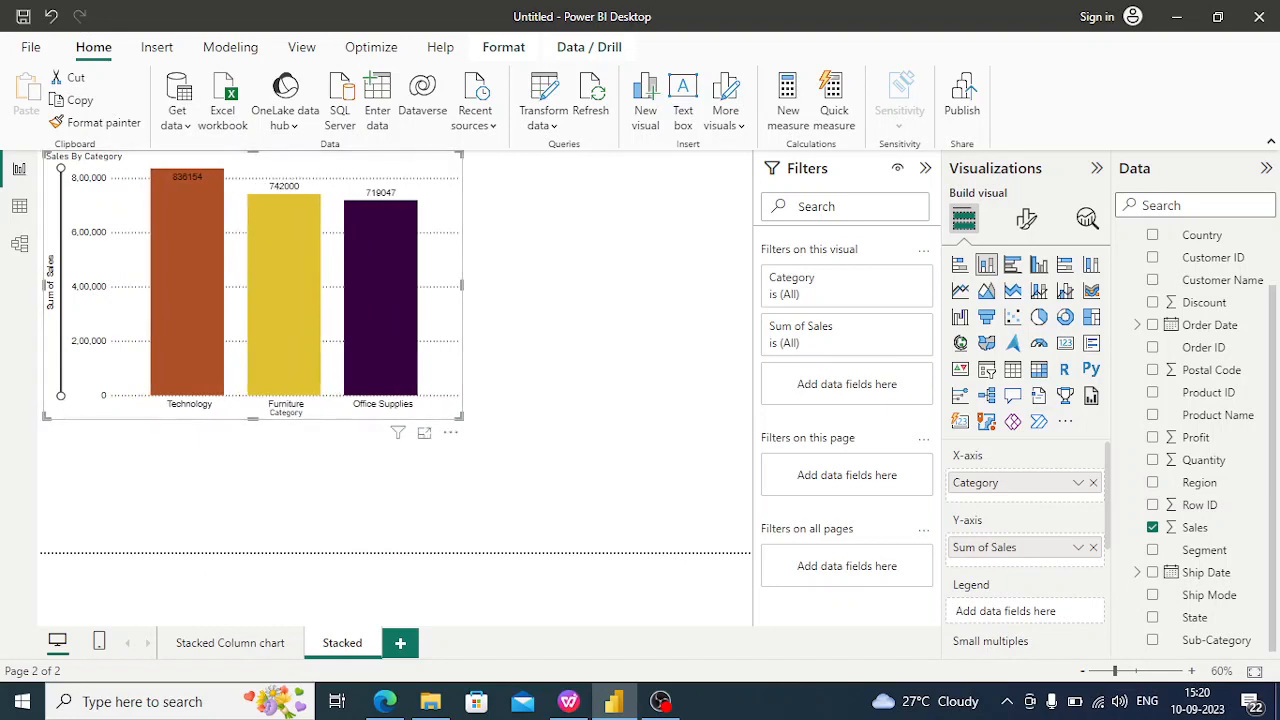
pyautogui.moveTo(253, 418); pyautogui.dragTo(253, 440)
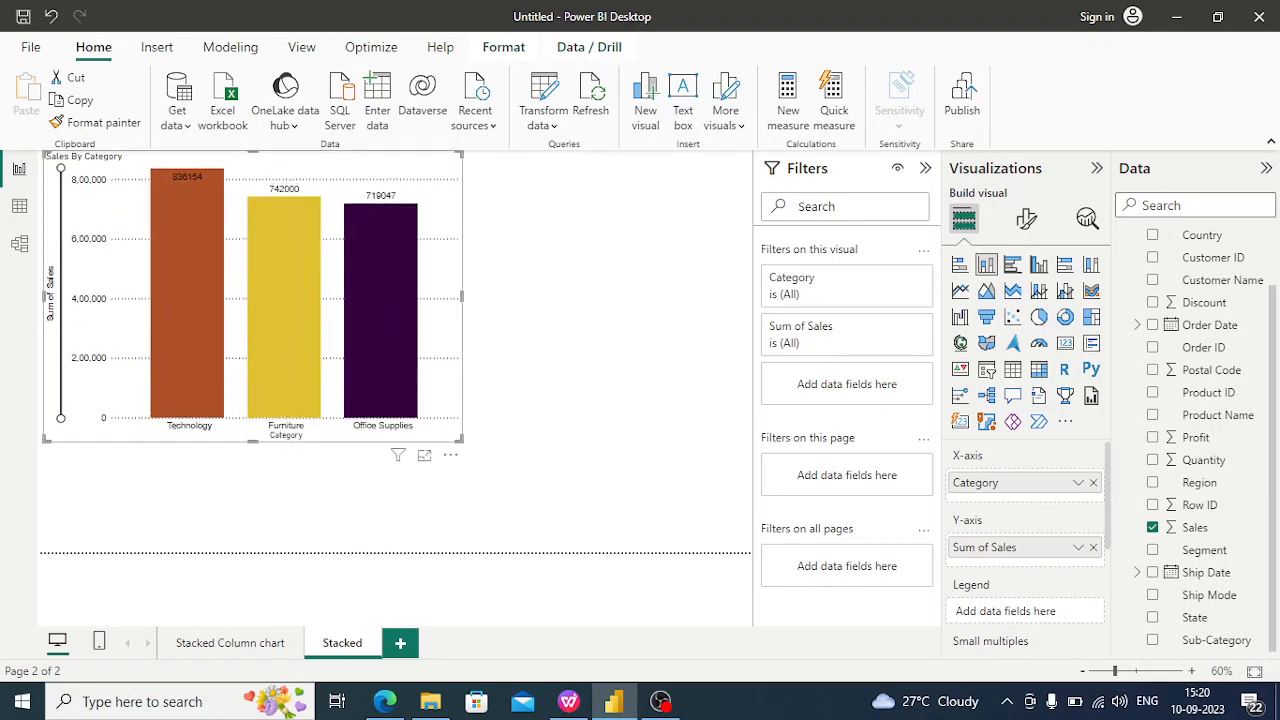
pyautogui.click(285, 355)
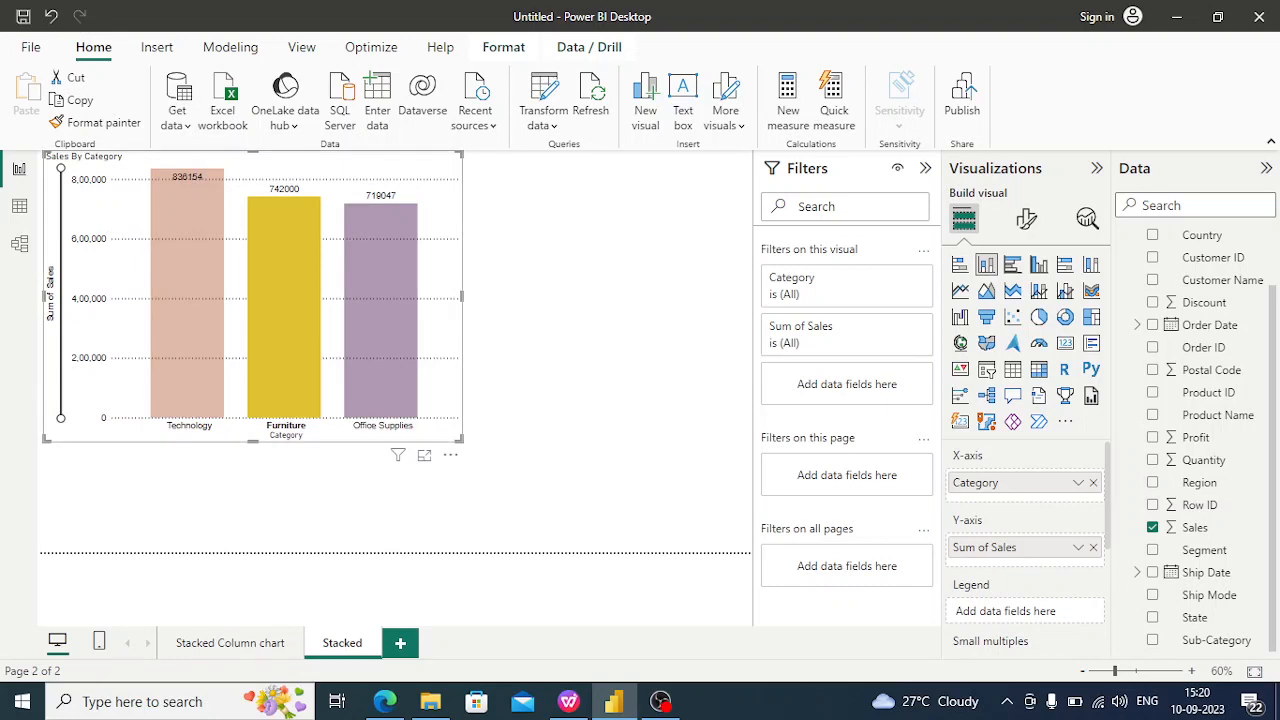
pyautogui.click(285, 355)
# - Set the font of the chart's X-axis title to Arial
pyautogui.click(1026, 218)
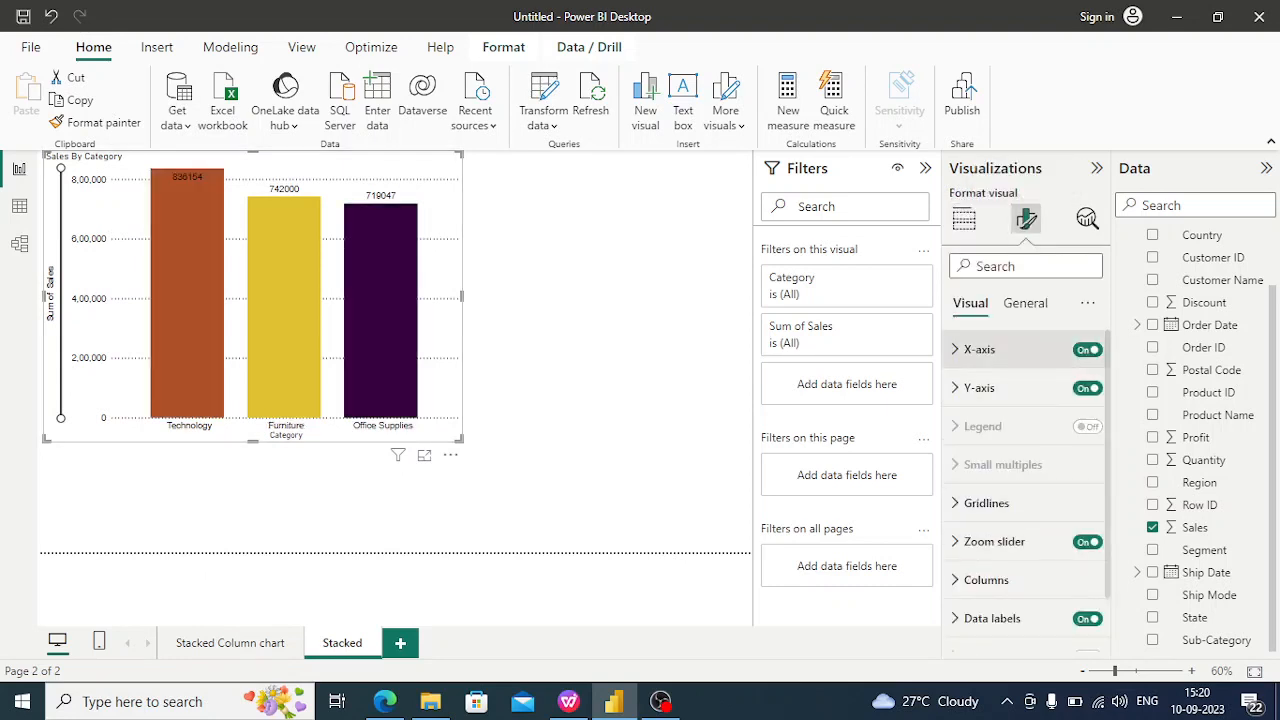
pyautogui.click(979, 349)
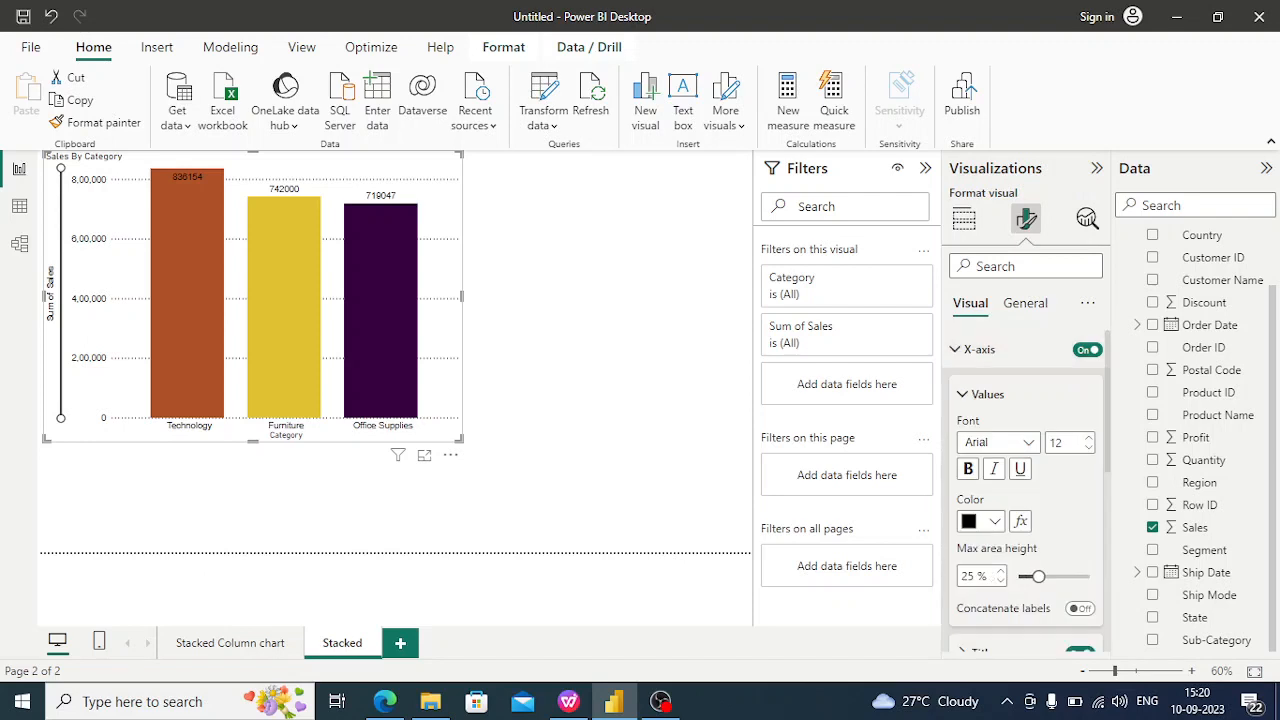
pyautogui.scroll(-3, 1026, 490)
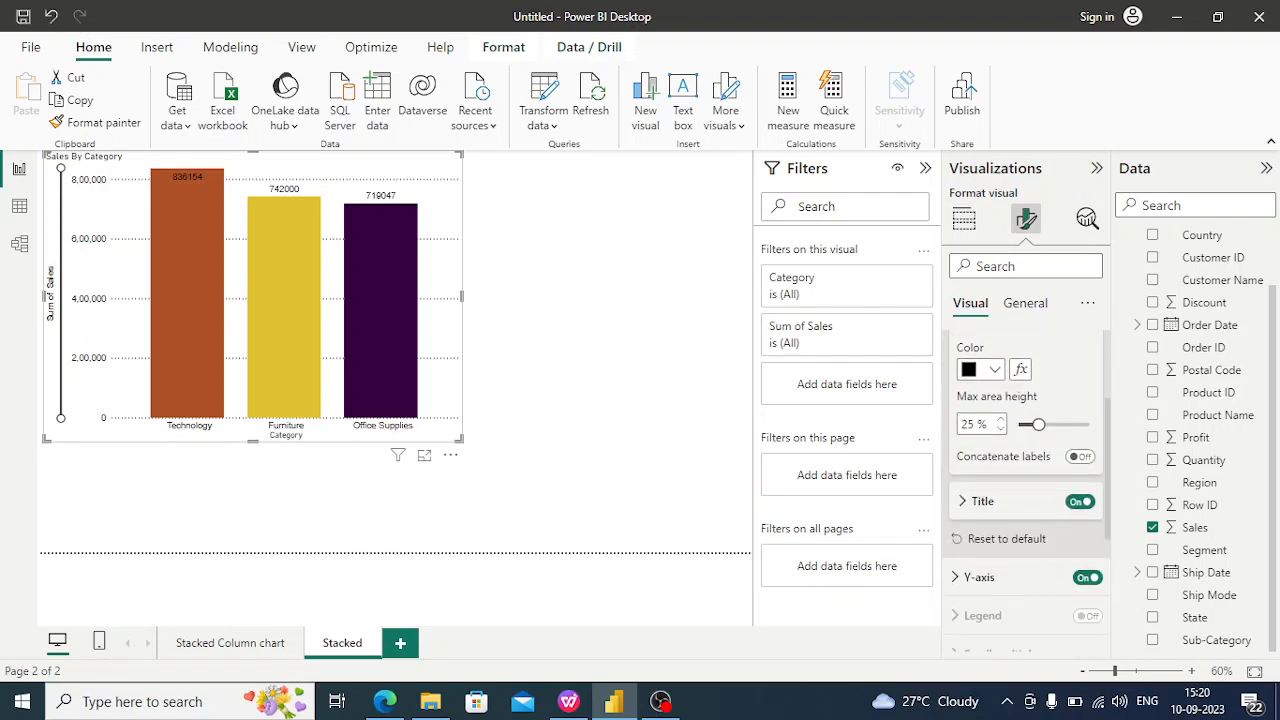
pyautogui.click(975, 501)
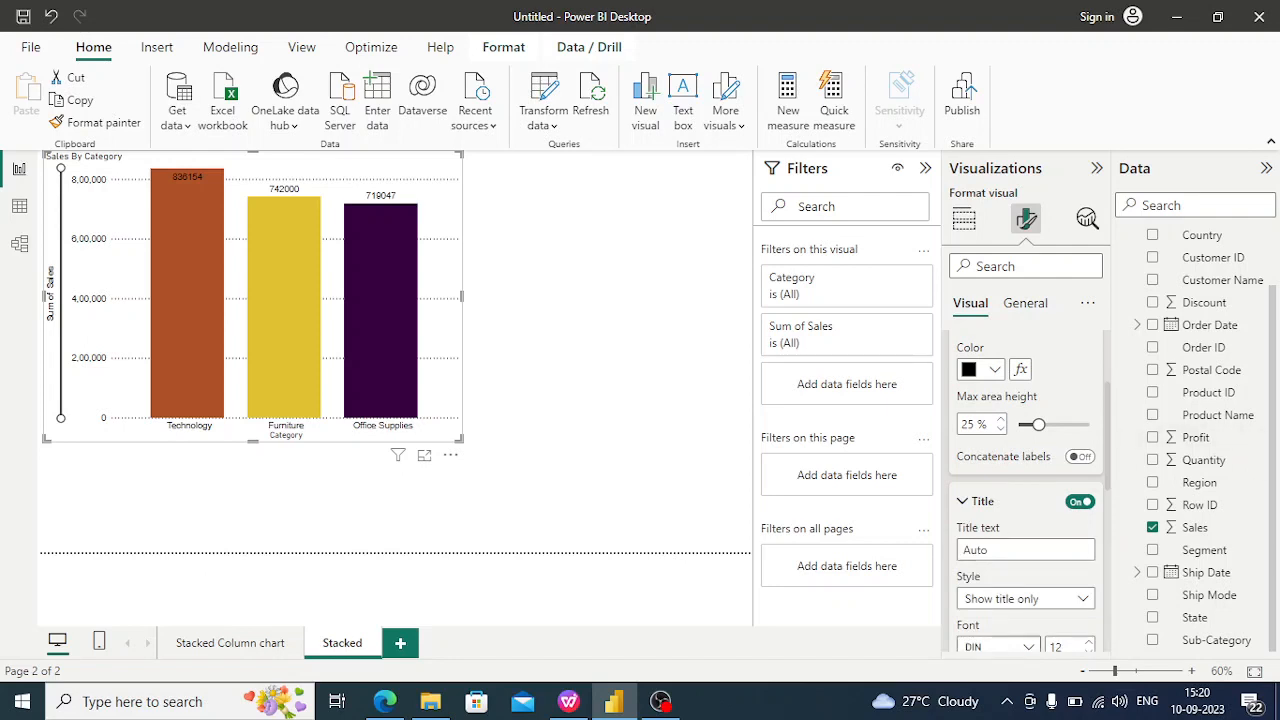
pyautogui.click(1027, 647)
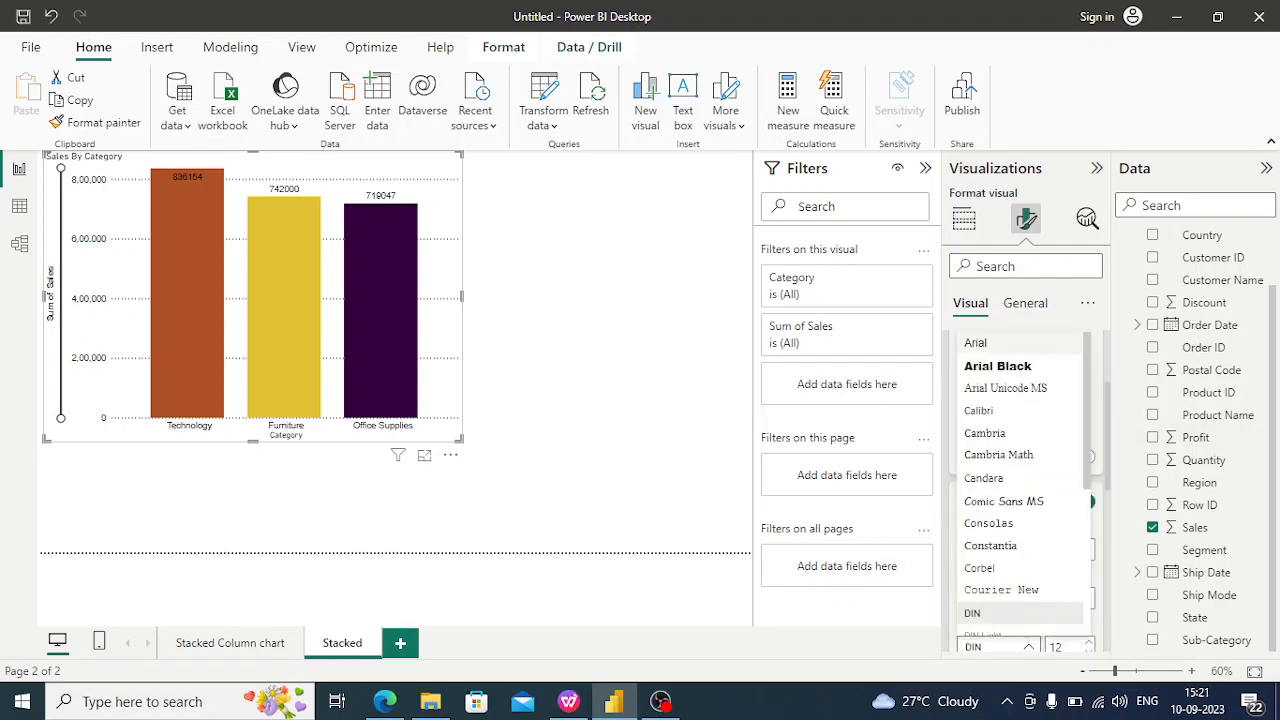
pyautogui.click(1000, 343)
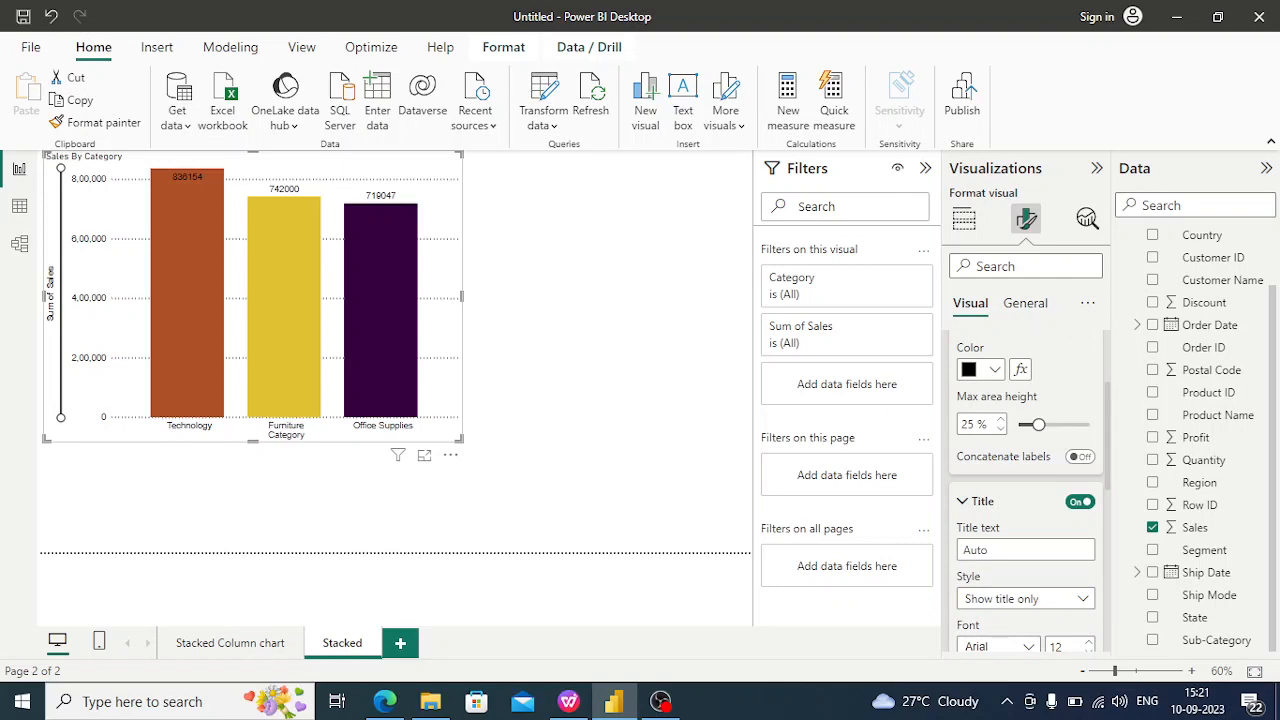
# - Deselect the chart and collapse the Filters, Visualizations and Data panes to enlarge the canvas view
pyautogui.click(600, 350)
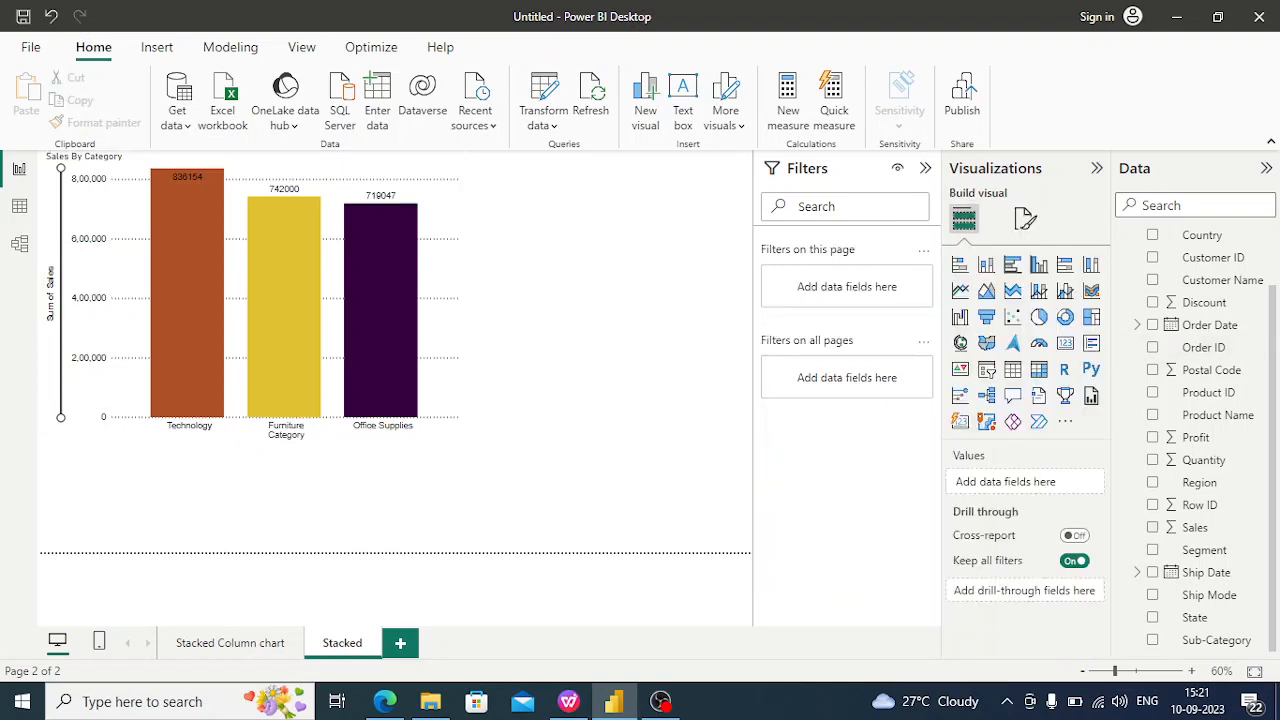
pyautogui.click(925, 168)
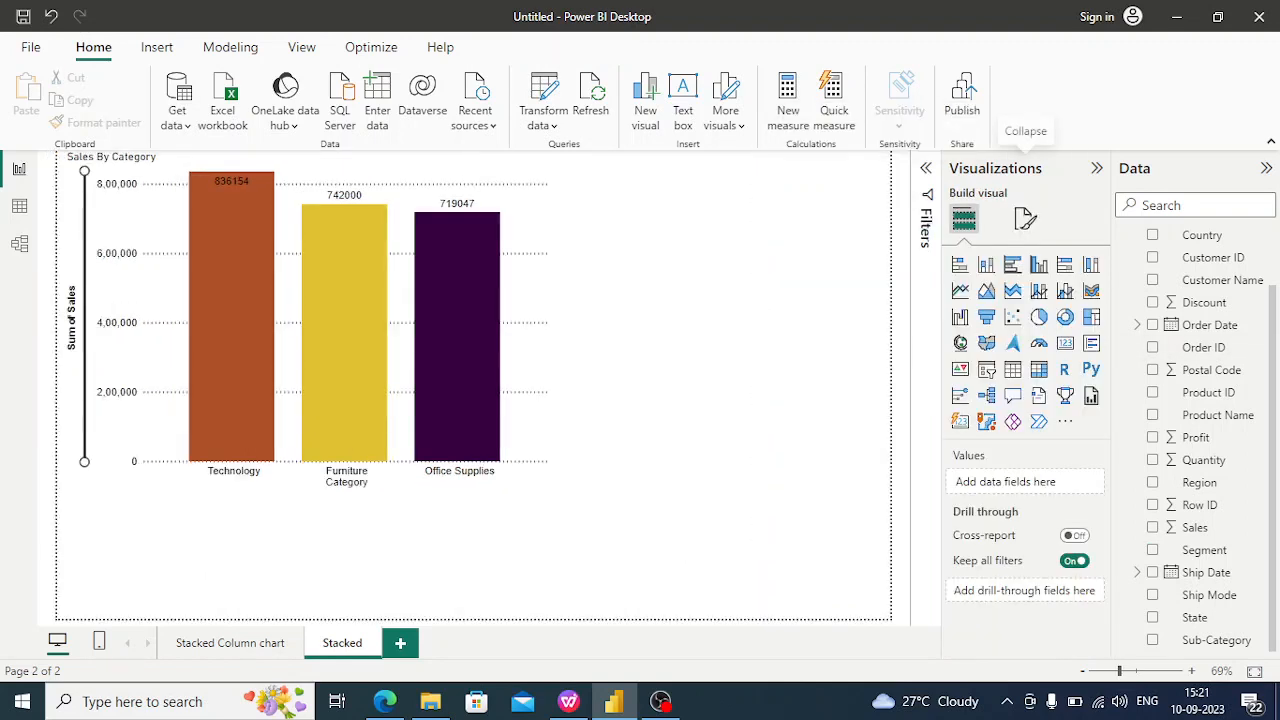
pyautogui.click(1097, 168)
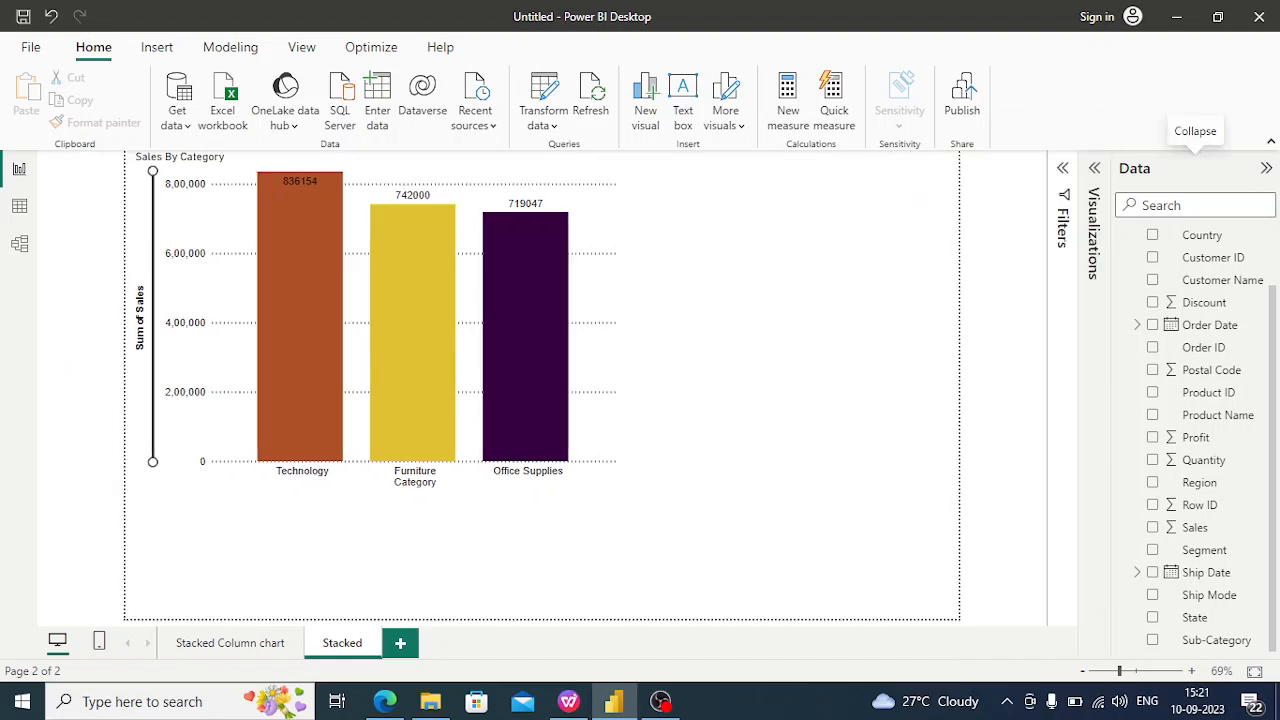
pyautogui.click(1266, 168)
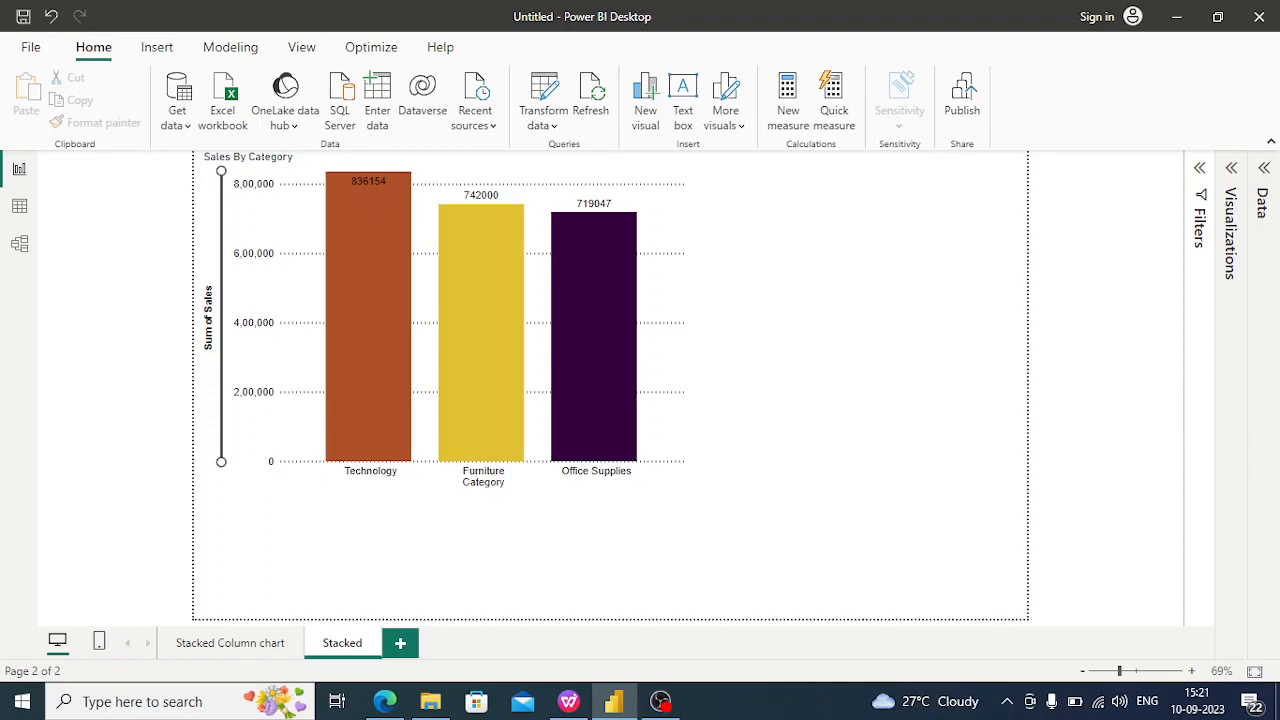
# - Select the chart and reopen the Data and Visualizations panes, showing the chart's format settings
pyautogui.click(662, 322)
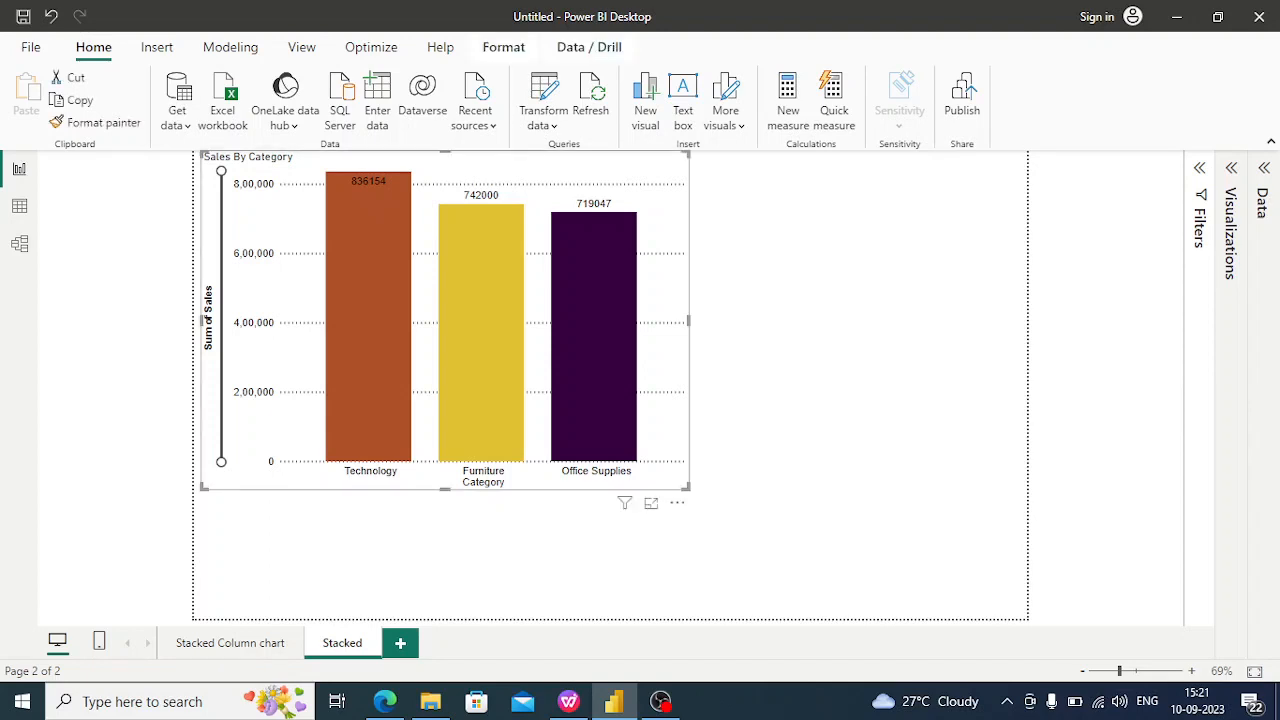
pyautogui.click(1263, 395)
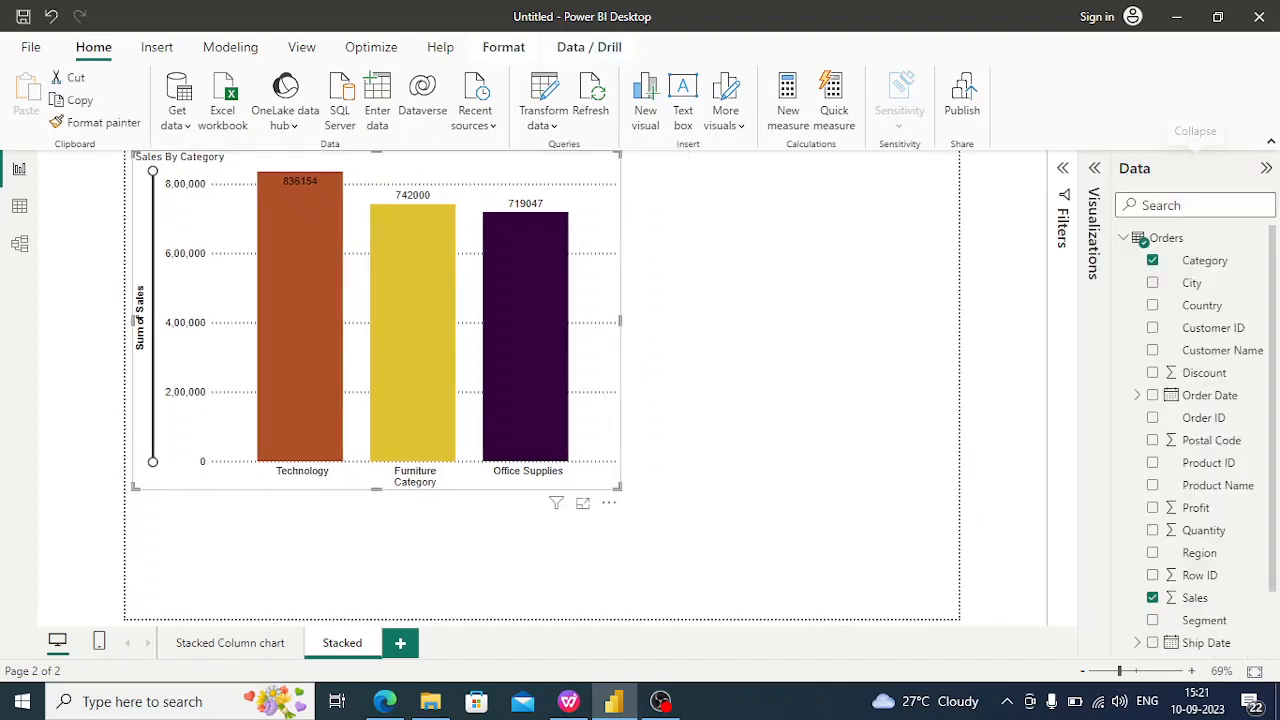
pyautogui.click(1094, 168)
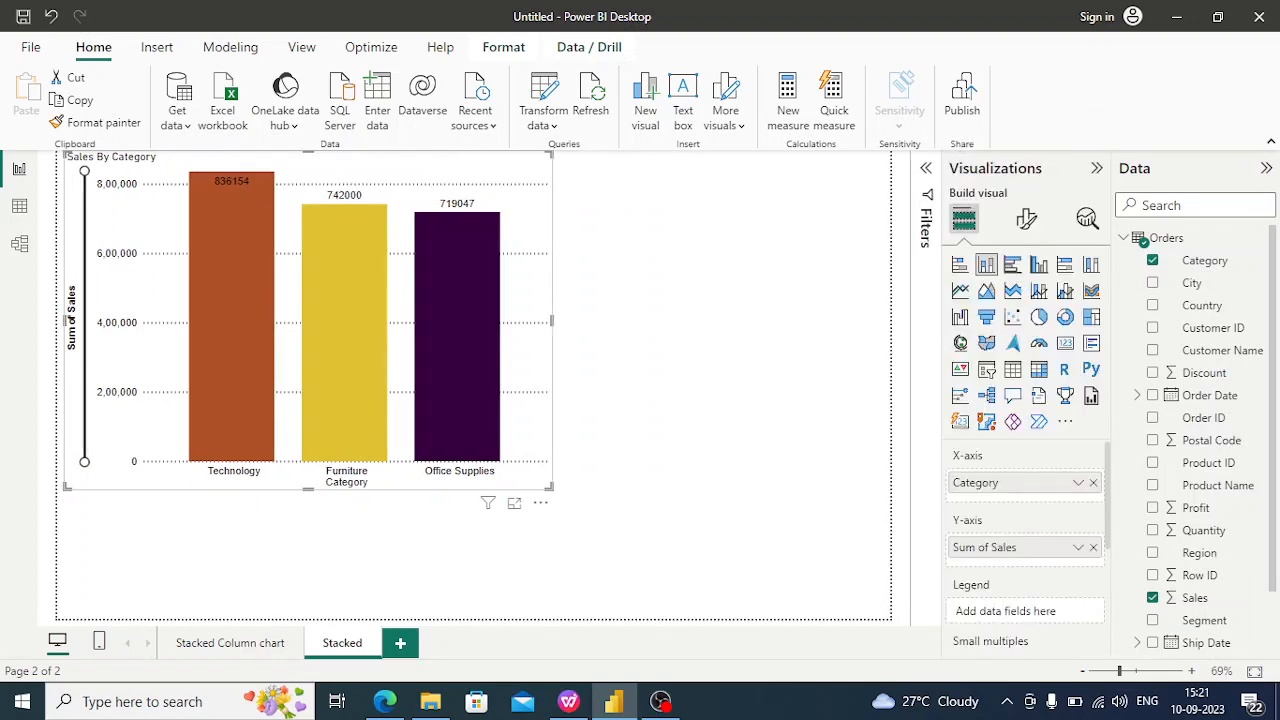
pyautogui.click(1026, 219)
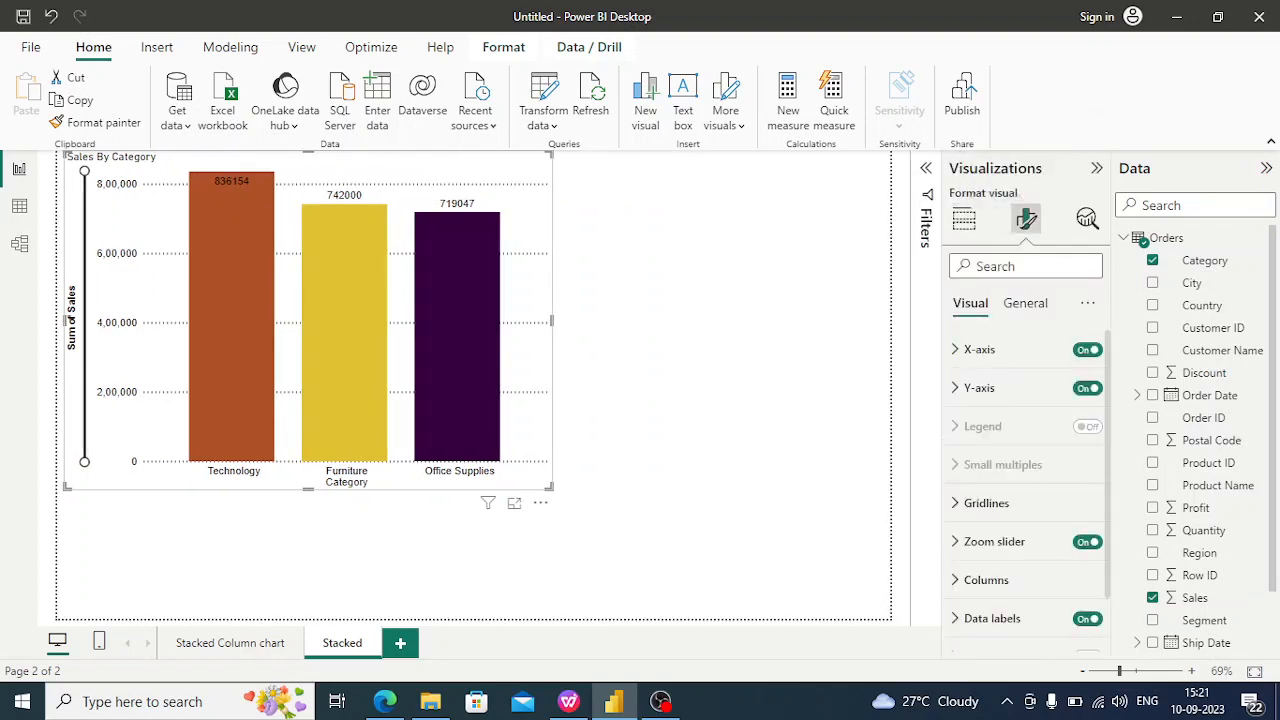
# - Turn on the visual border in the general effects settings of the Sales By Category chart
pyautogui.click(1025, 303)
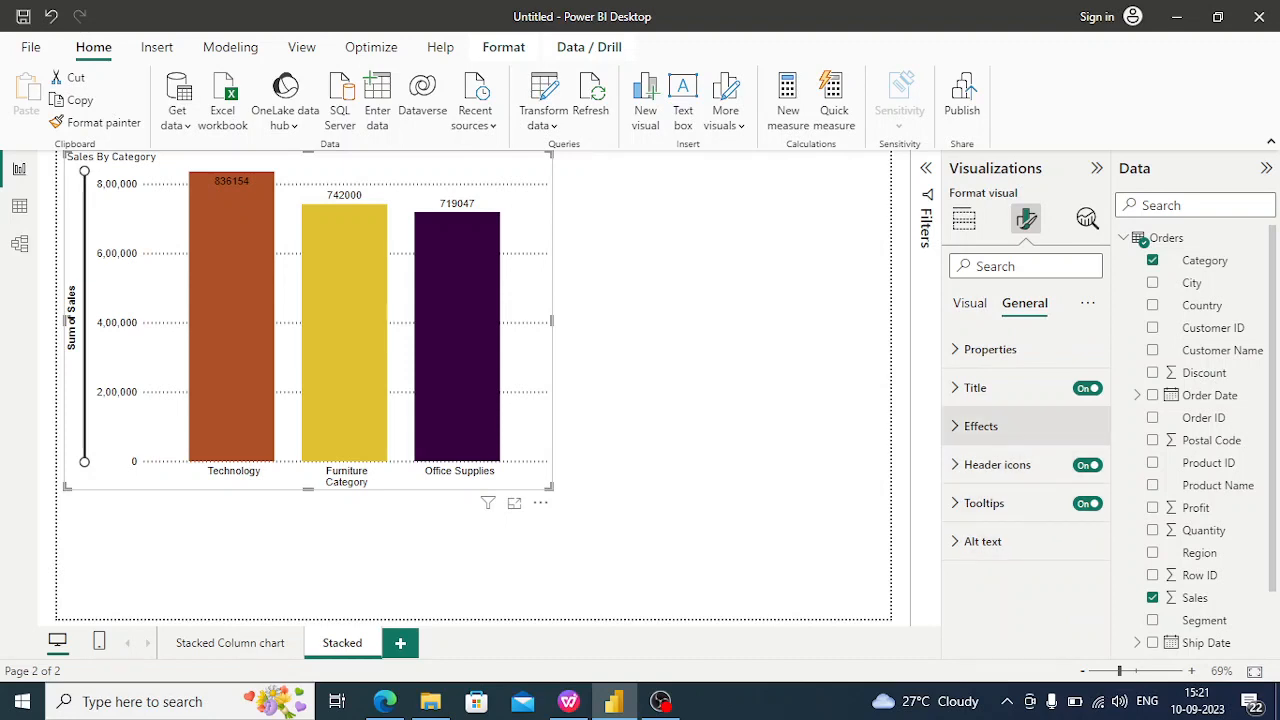
pyautogui.click(981, 426)
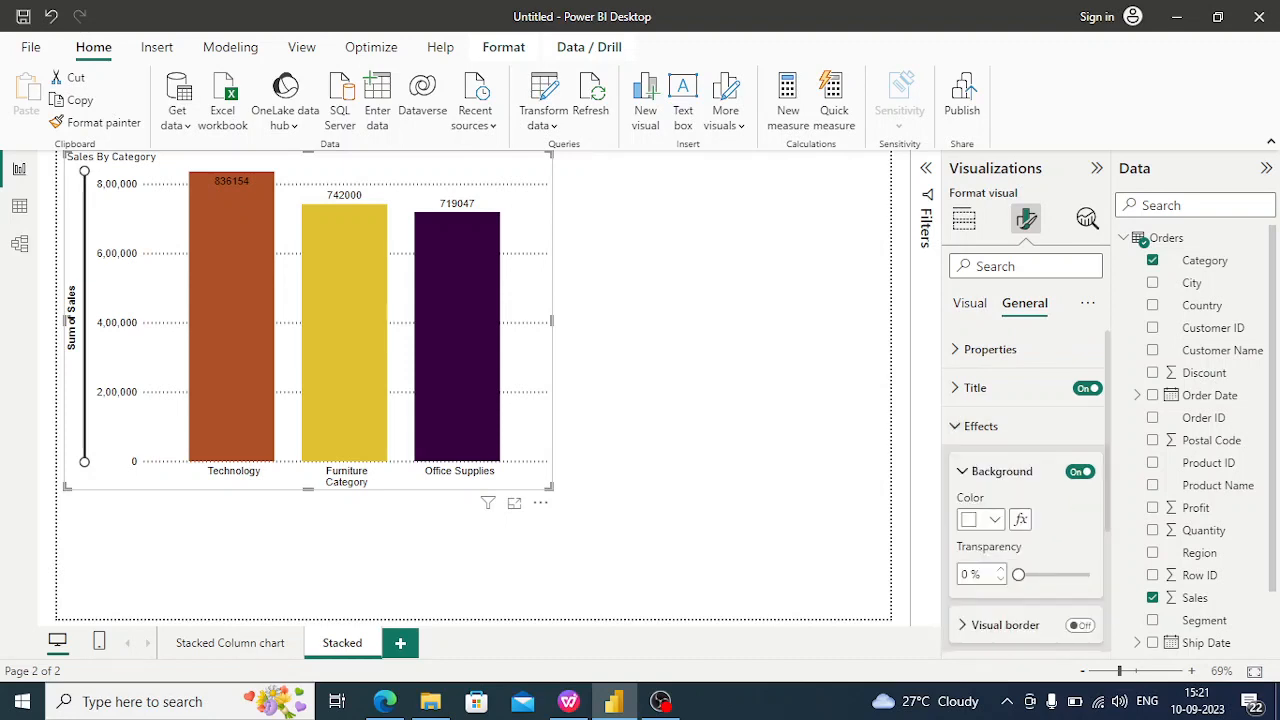
pyautogui.click(1080, 625)
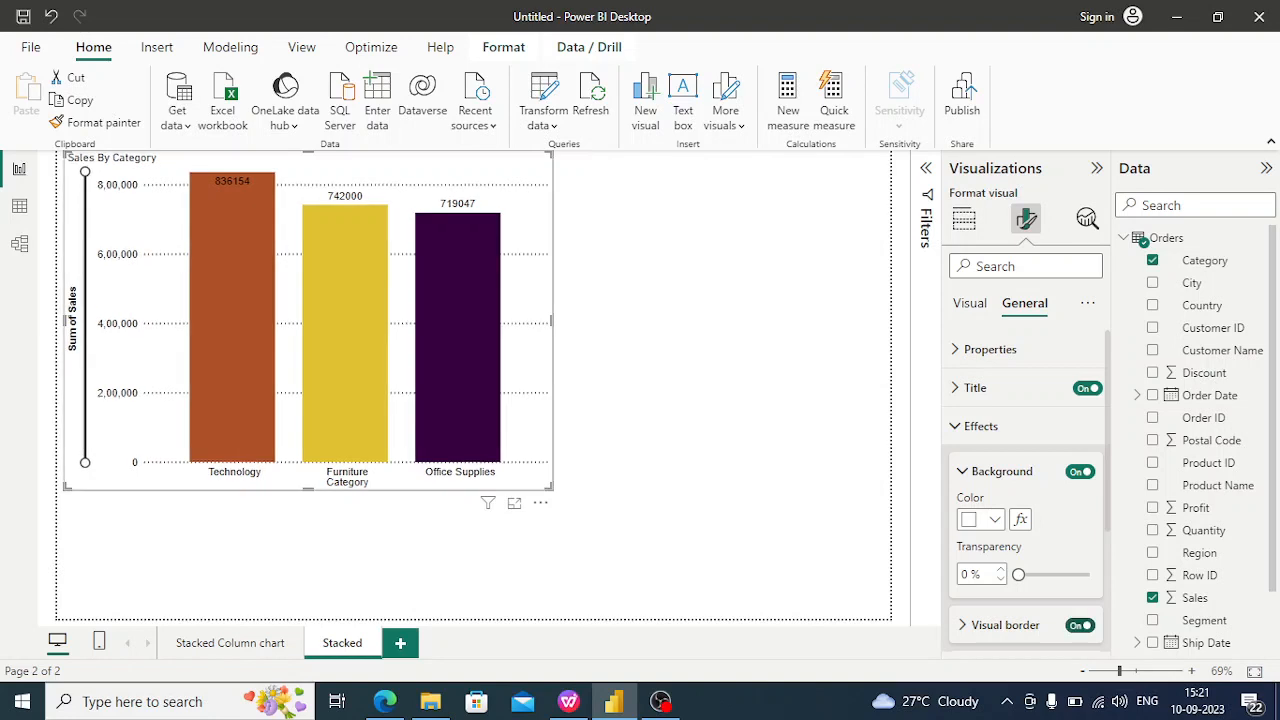
# - Deselect the chart and collapse the Visualizations and Data panes to view the bordered chart on the canvas
pyautogui.click(715, 430)
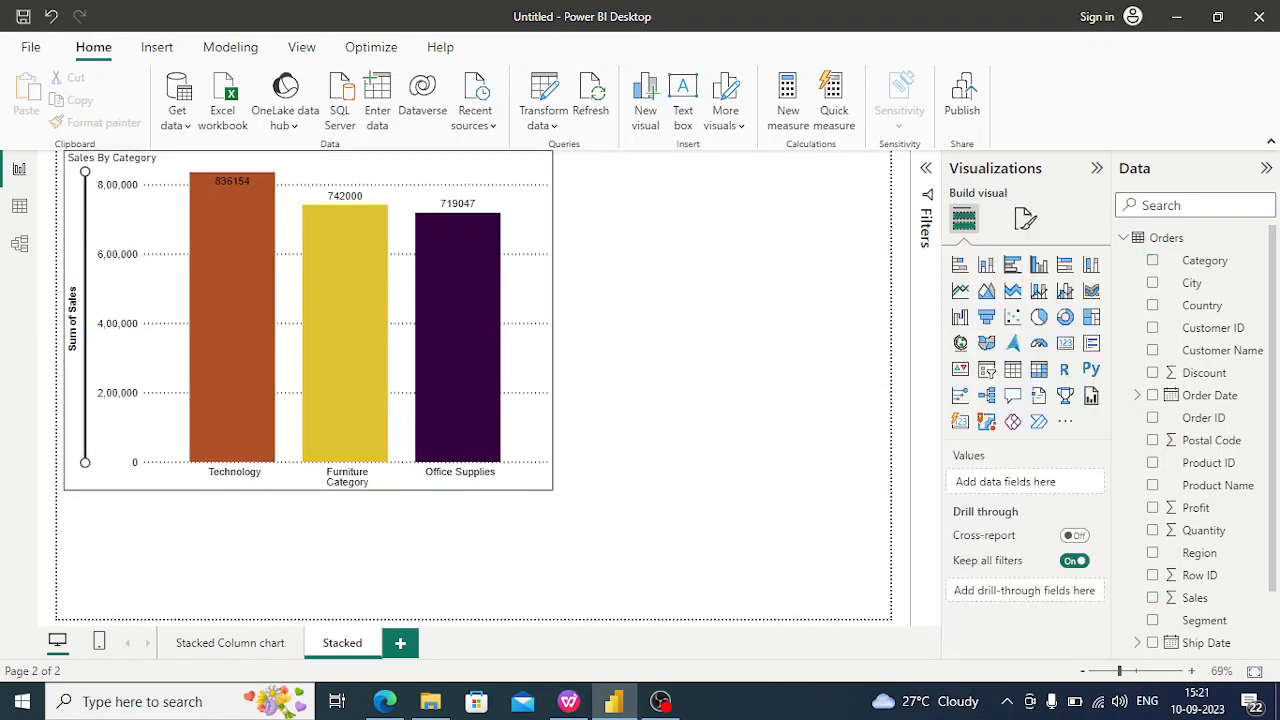
pyautogui.click(1097, 168)
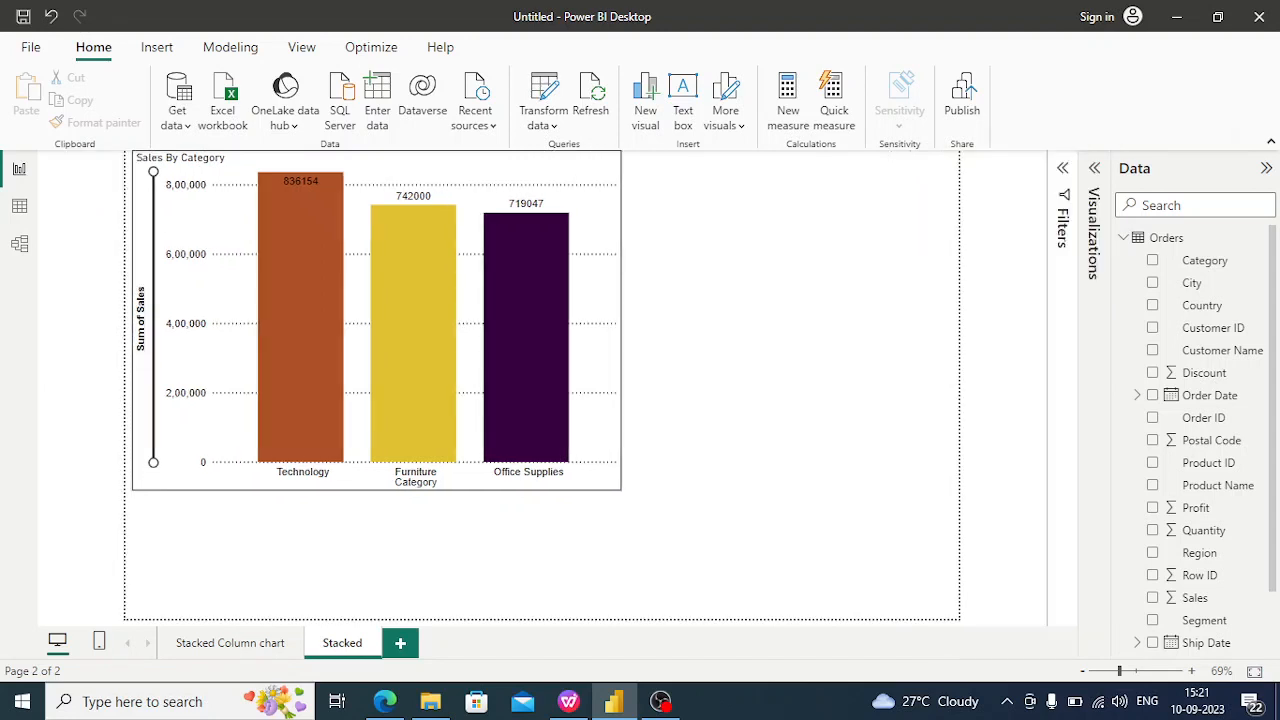
pyautogui.click(1266, 168)
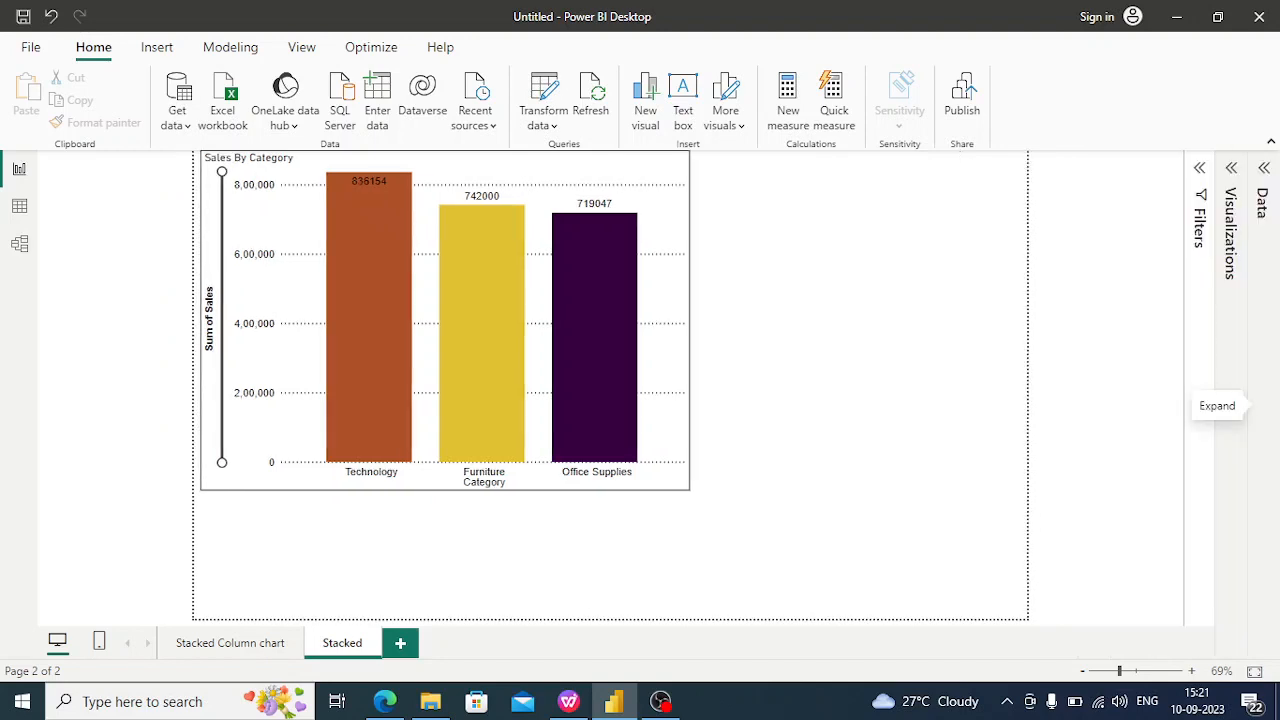